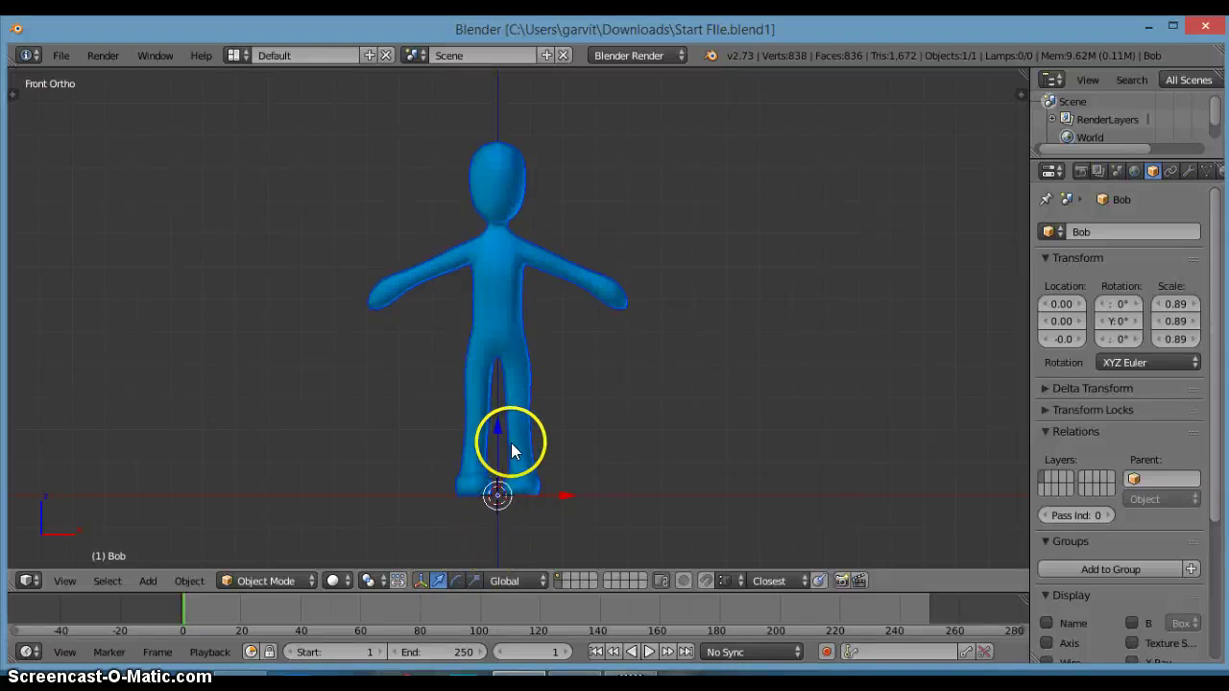
# Step: Examine the whole character model from the front and from slightly angled views
pyautogui.scroll(3, 524, 434)
pyautogui.scroll(-2, 525, 440)
pyautogui.scroll(-2, 524, 439)
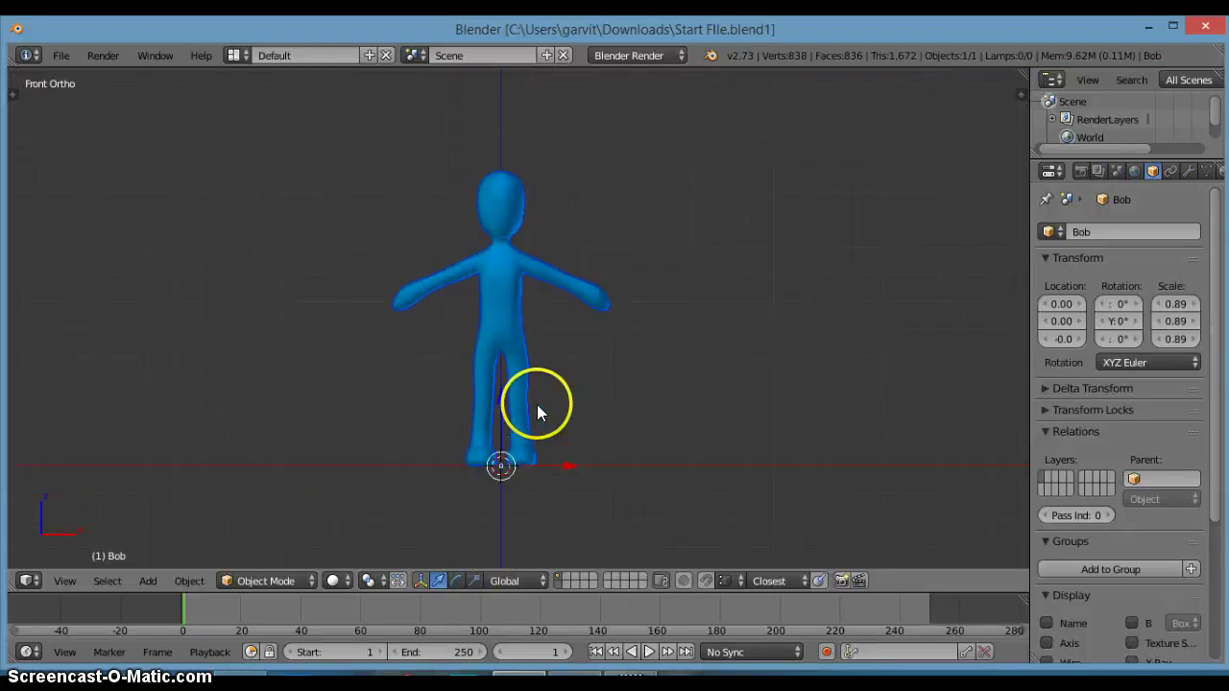
pyautogui.moveTo(538, 406); pyautogui.dragTo(562, 453, button='middle')
pyautogui.scroll(3, 542, 449)
pyautogui.scroll(-1, 567, 374)
pyautogui.scroll(2, 568, 371)
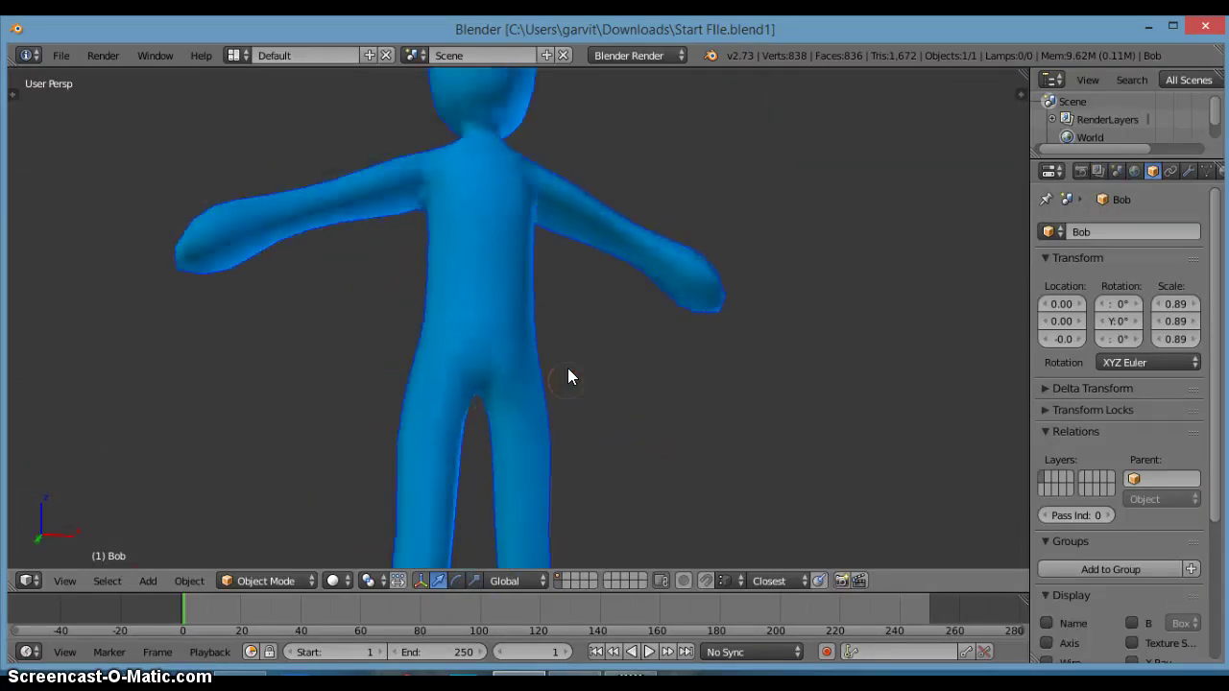
pyautogui.scroll(-5, 566, 373)
pyautogui.scroll(3, 535, 323)
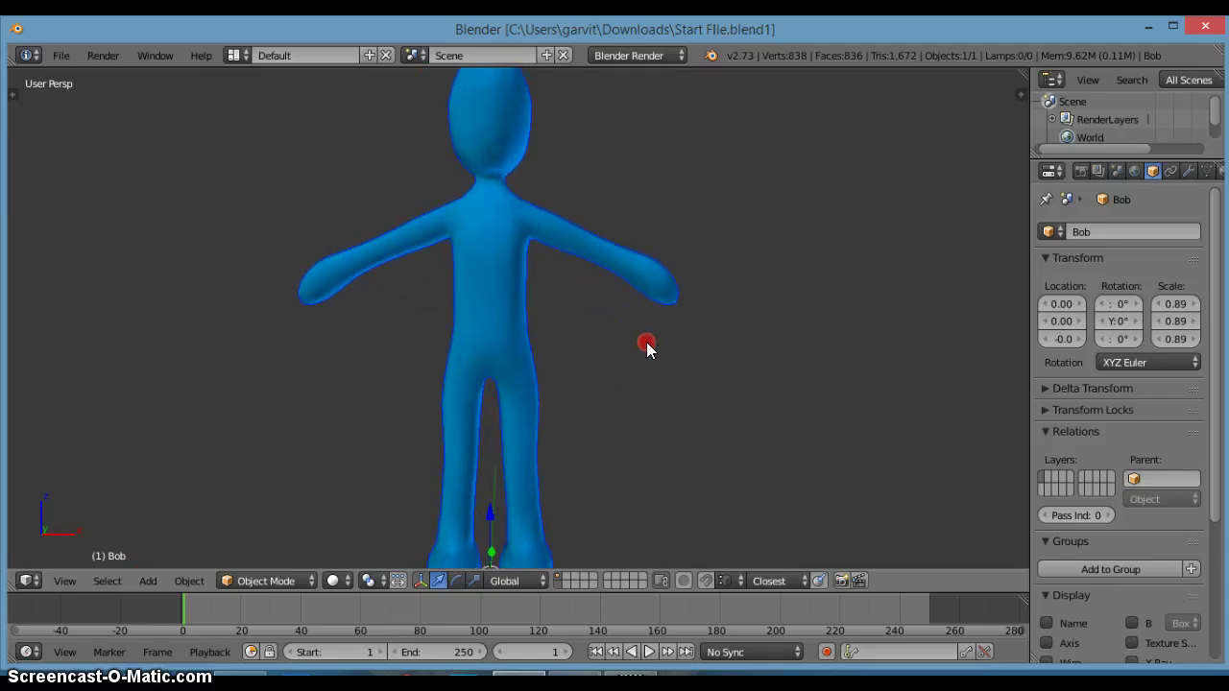
pyautogui.moveTo(647, 343); pyautogui.dragTo(690, 329, button='middle')
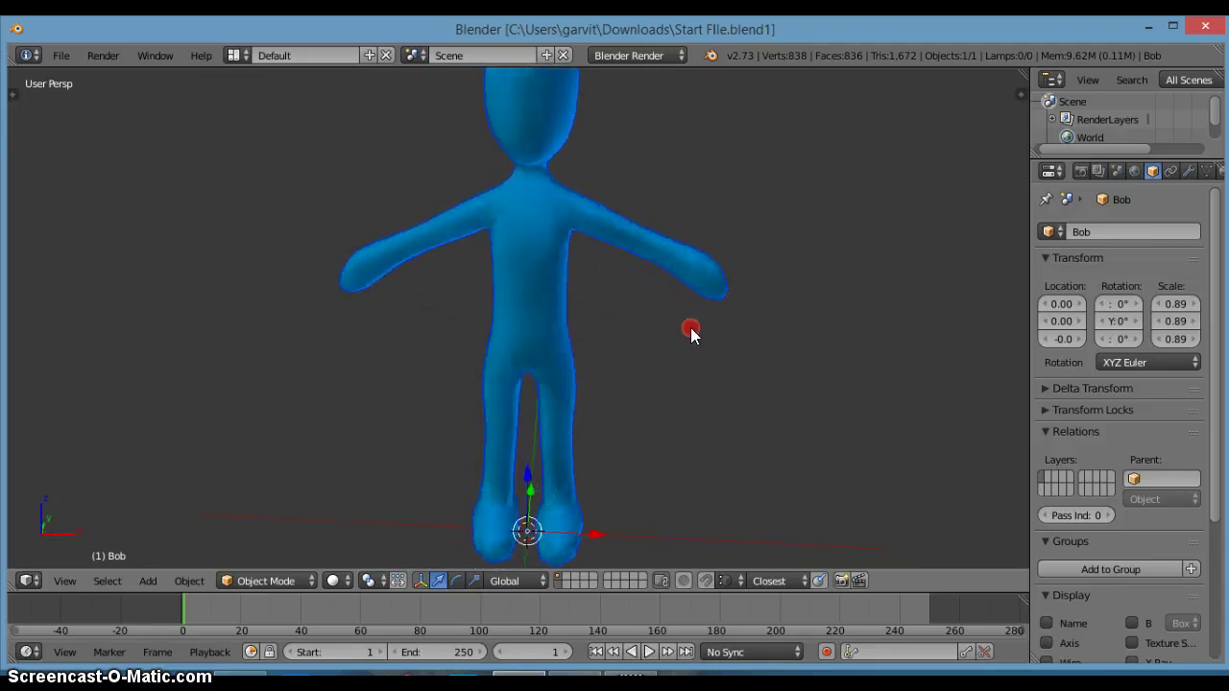
pyautogui.scroll(-3, 541, 321)
pyautogui.scroll(3, 596, 341)
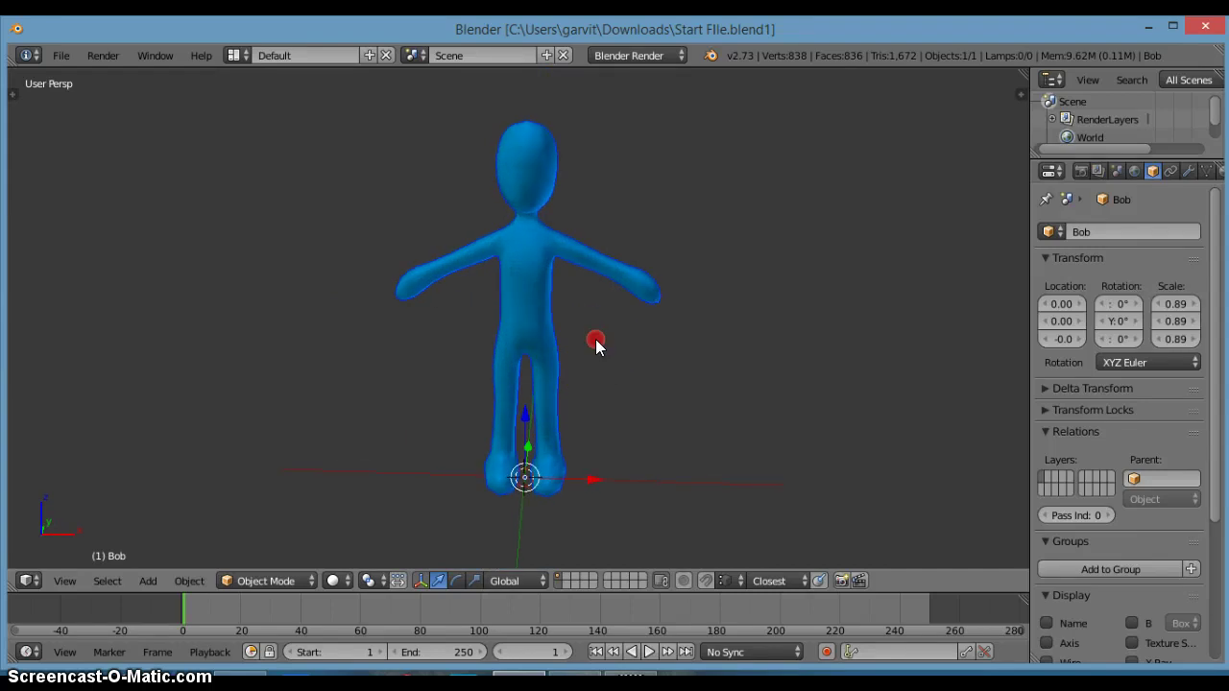
pyautogui.scroll(1, 591, 355)
pyautogui.scroll(-2, 592, 355)
pyautogui.keyDown('shift'); pyautogui.scroll(2, 590, 355); pyautogui.keyUp('shift')
pyautogui.scroll(3, 590, 355)
pyautogui.keyDown('shift'); pyautogui.moveTo(589, 355); pyautogui.dragTo(562, 346, button='middle'); pyautogui.keyUp('shift')
pyautogui.scroll(-3, 496, 370)
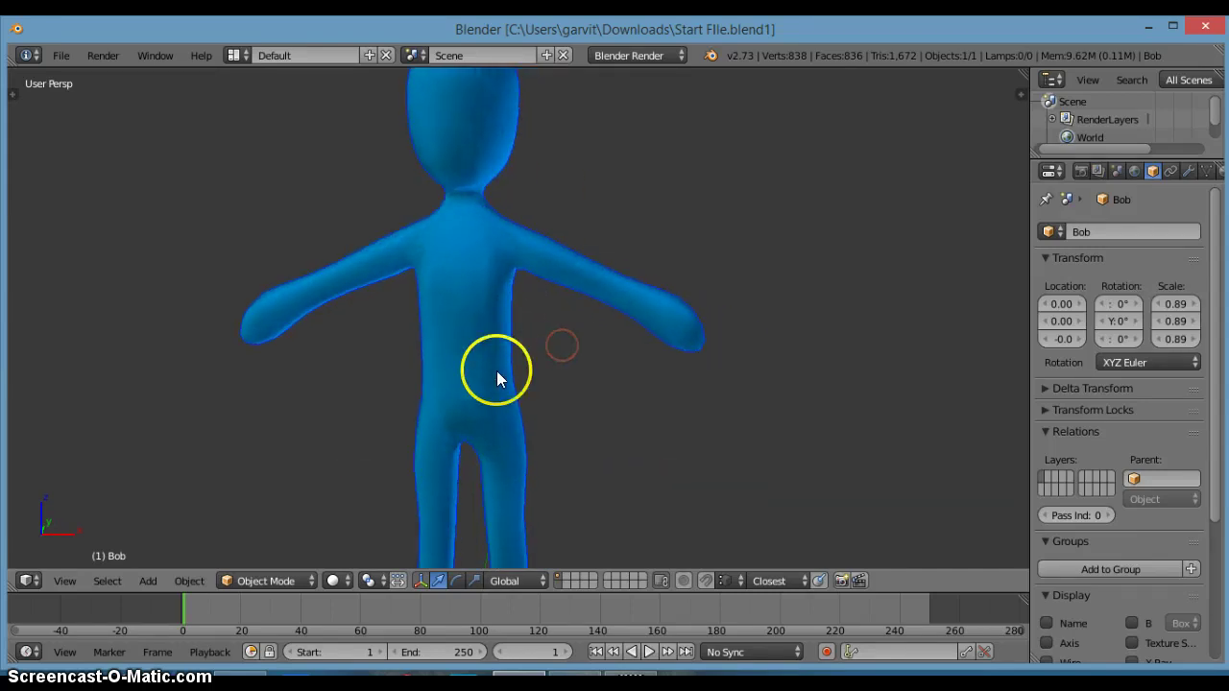
# Step: Put the Bob character mesh into Edit Mode and deselect all of its geometry
pyautogui.rightClick(487, 349)
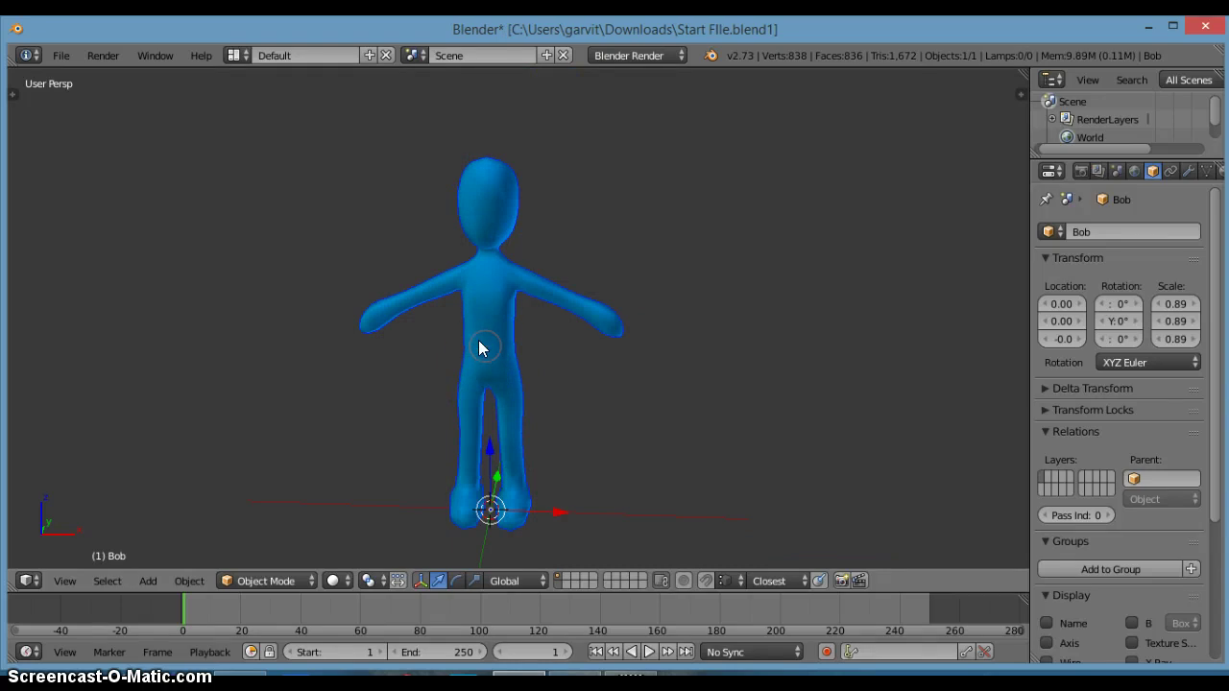
pyautogui.scroll(2, 478, 348)
pyautogui.moveTo(518, 340); pyautogui.dragTo(519, 333, button='middle')
pyautogui.press('Tab')
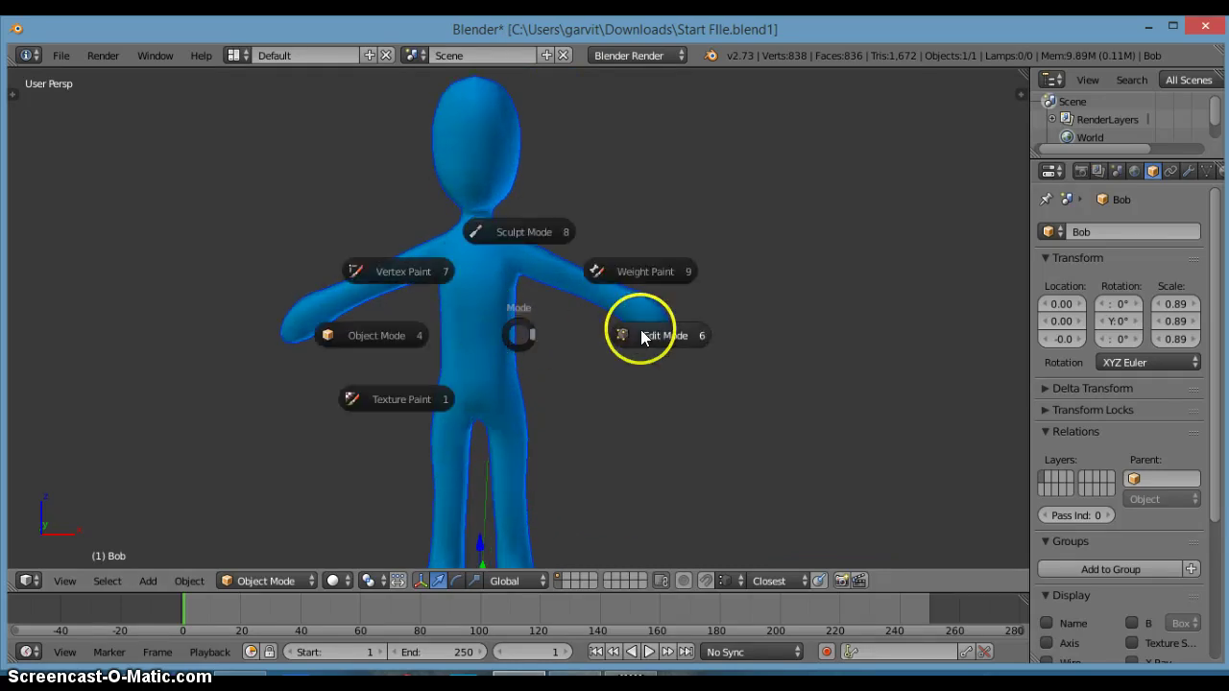
pyautogui.click(582, 360)
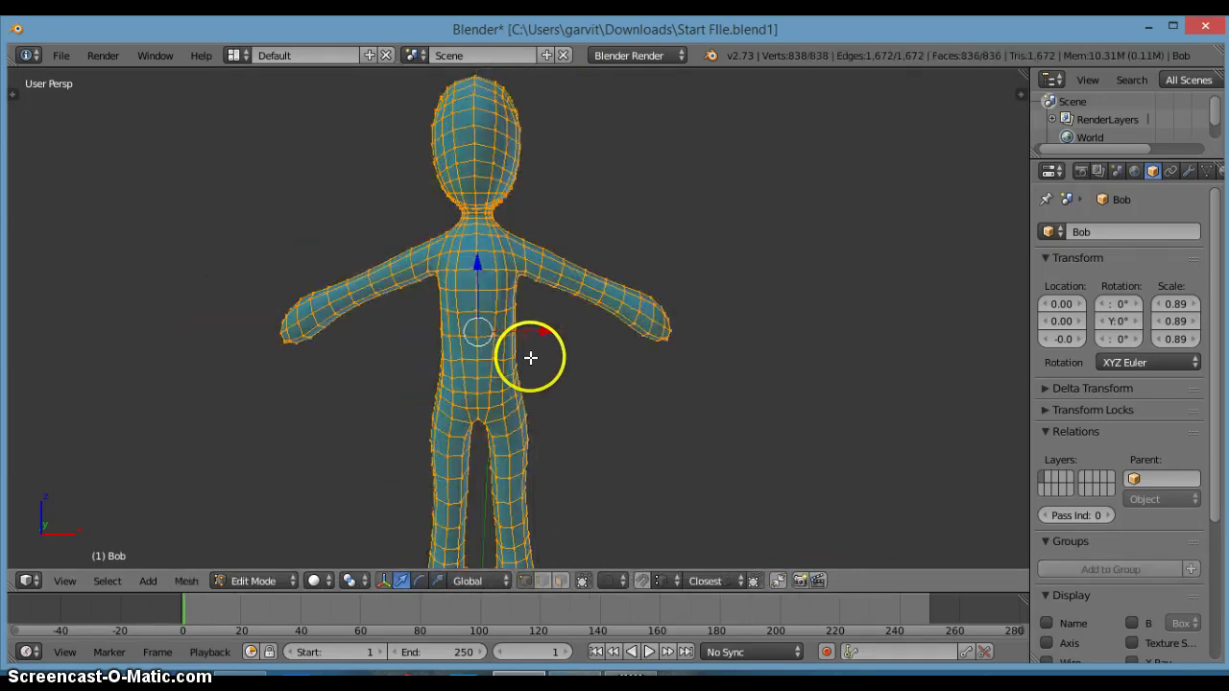
pyautogui.press('a')
pyautogui.keyDown('shift'); pyautogui.moveTo(531, 357); pyautogui.dragTo(587, 364, button='middle'); pyautogui.keyUp('shift')
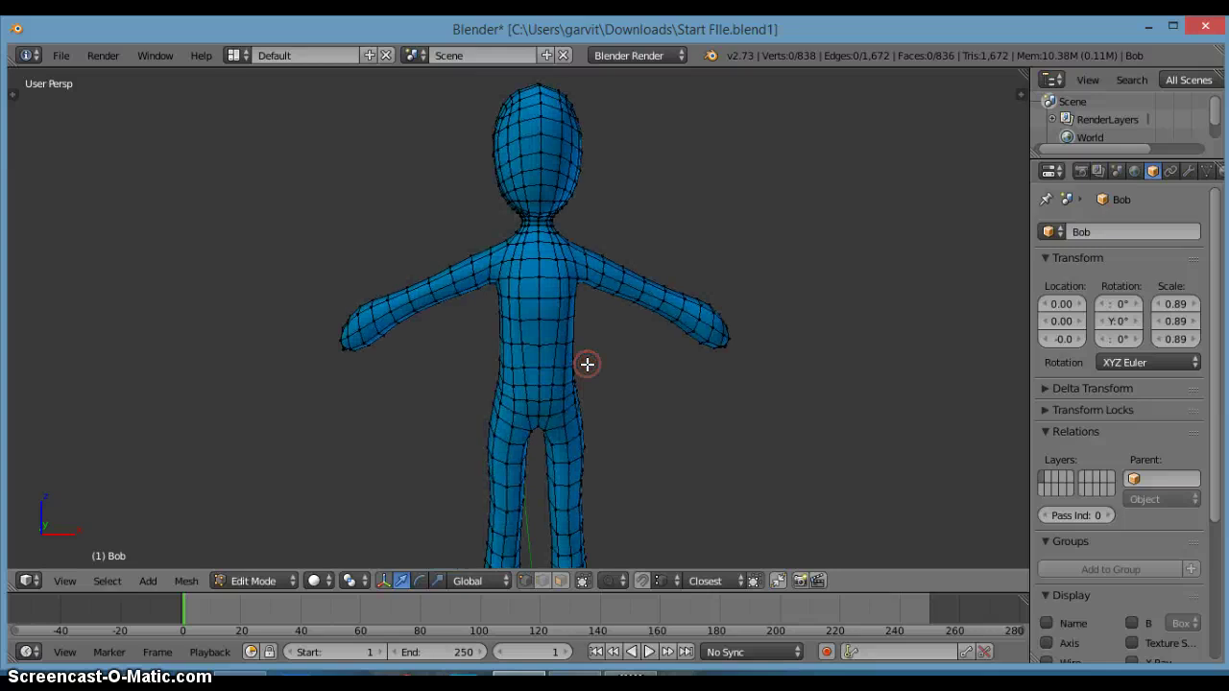
# Step: Using face selection in front view, circle-select the front torso and upper-arm faces in a T-shirt shape
pyautogui.press('KP_1')
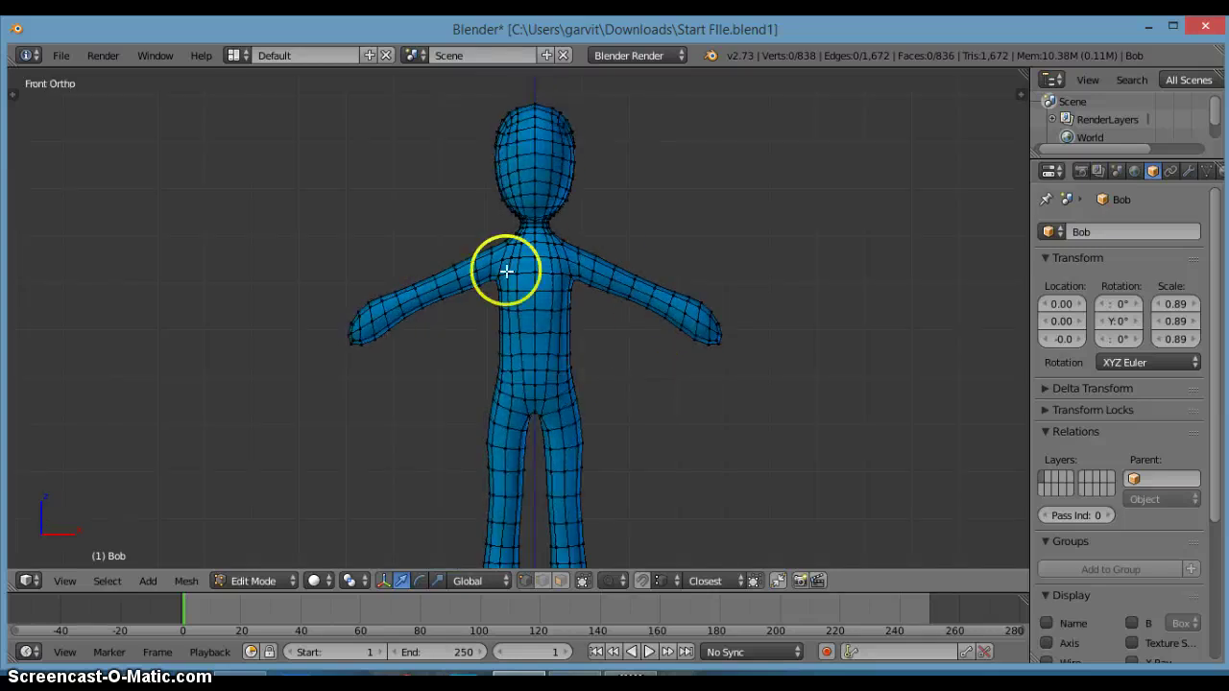
pyautogui.scroll(3, 543, 266)
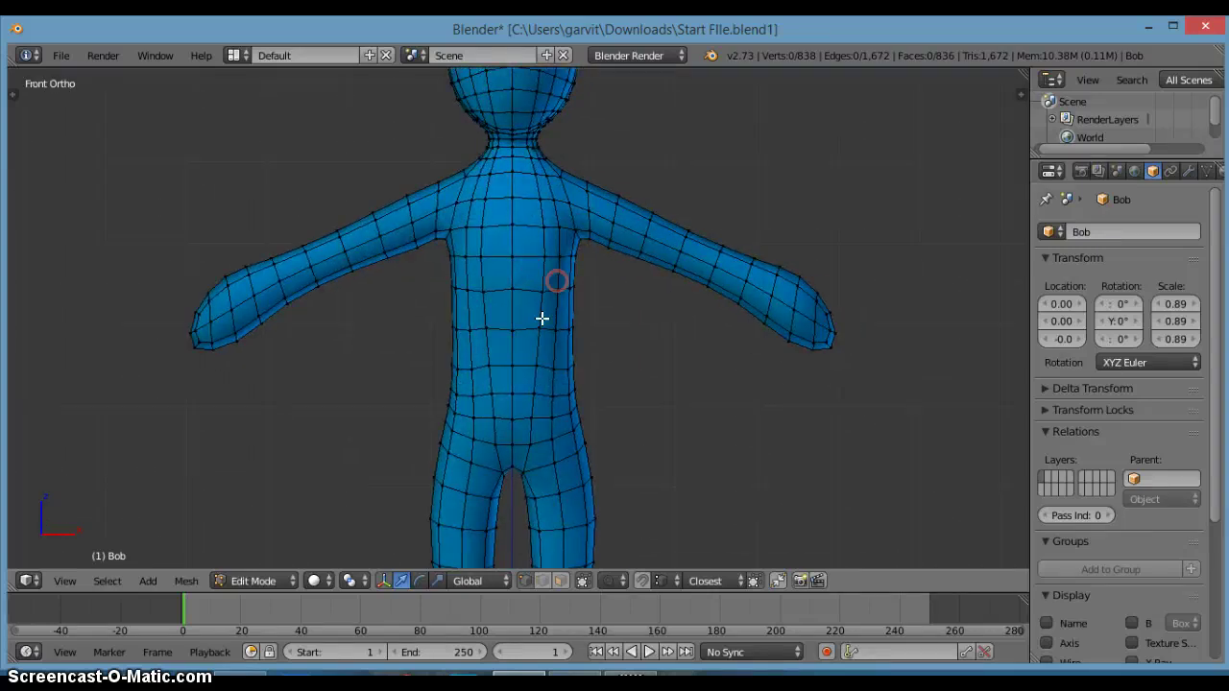
pyautogui.click(561, 581)
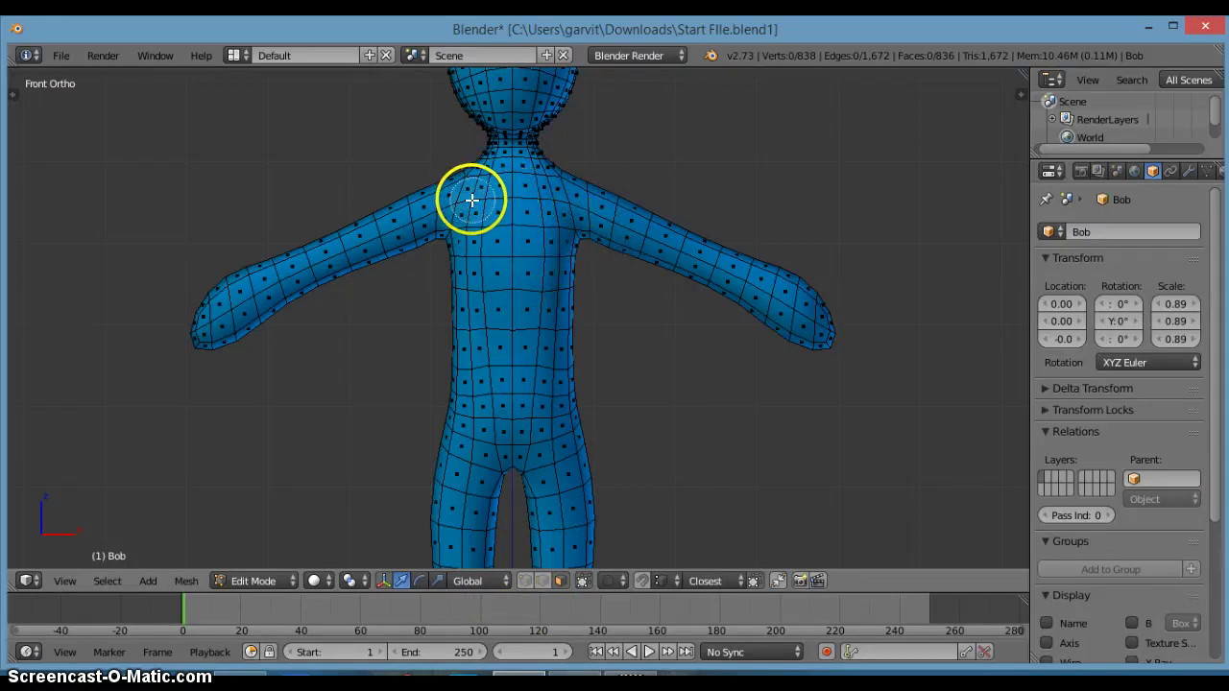
pyautogui.press('c')
pyautogui.rightClick(502, 202)
pyautogui.moveTo(474, 194)
pyautogui.mouseDown()
pyautogui.moveTo(557, 208)
pyautogui.moveTo(538, 351)
pyautogui.moveTo(480, 351)
pyautogui.moveTo(466, 304)
pyautogui.moveTo(487, 230)
pyautogui.moveTo(458, 282)
pyautogui.moveTo(513, 318)
pyautogui.moveTo(585, 318)
pyautogui.moveTo(566, 276)
pyautogui.moveTo(563, 360)
pyautogui.moveTo(452, 371)
pyautogui.moveTo(557, 400)
pyautogui.moveTo(453, 382)
pyautogui.moveTo(466, 389)
pyautogui.mouseUp()
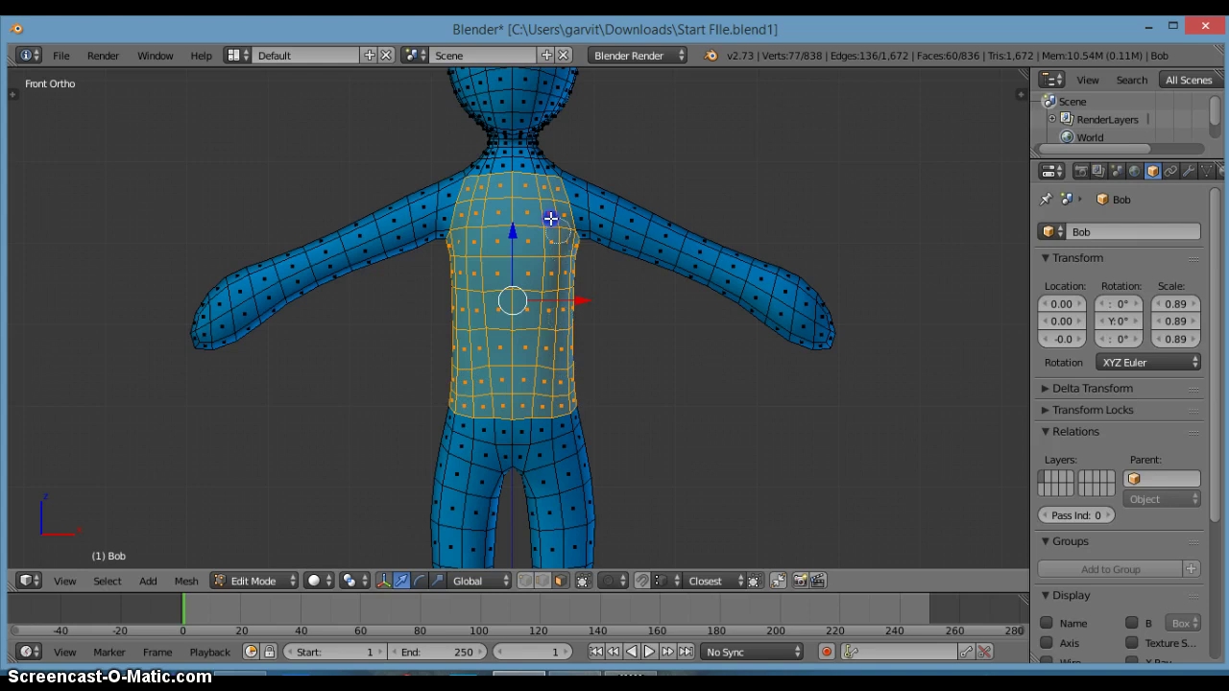
pyautogui.moveTo(557, 177)
pyautogui.mouseDown()
pyautogui.moveTo(572, 169)
pyautogui.moveTo(461, 170)
pyautogui.moveTo(438, 228)
pyautogui.moveTo(419, 209)
pyautogui.moveTo(413, 239)
pyautogui.mouseUp()
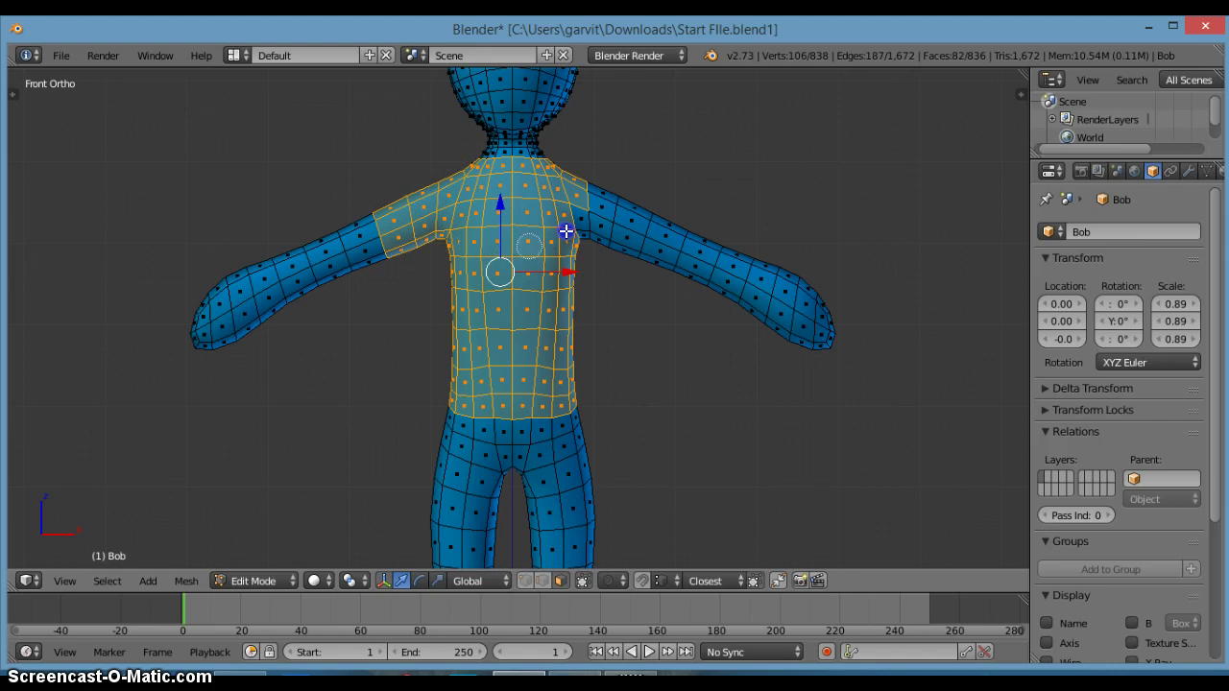
pyautogui.moveTo(567, 230)
pyautogui.mouseDown()
pyautogui.moveTo(612, 198)
pyautogui.moveTo(630, 225)
pyautogui.moveTo(597, 247)
pyautogui.moveTo(651, 233)
pyautogui.moveTo(582, 264)
pyautogui.mouseUp()
pyautogui.rightClick(650, 323)
# Step: Extend the T-shirt face selection across the upper arms, shoulders and torso in back view
pyautogui.moveTo(651, 323)
pyautogui.mouseDown(button='middle')
pyautogui.moveTo(725, 316)
pyautogui.moveTo(458, 315)
pyautogui.mouseUp(button='middle')
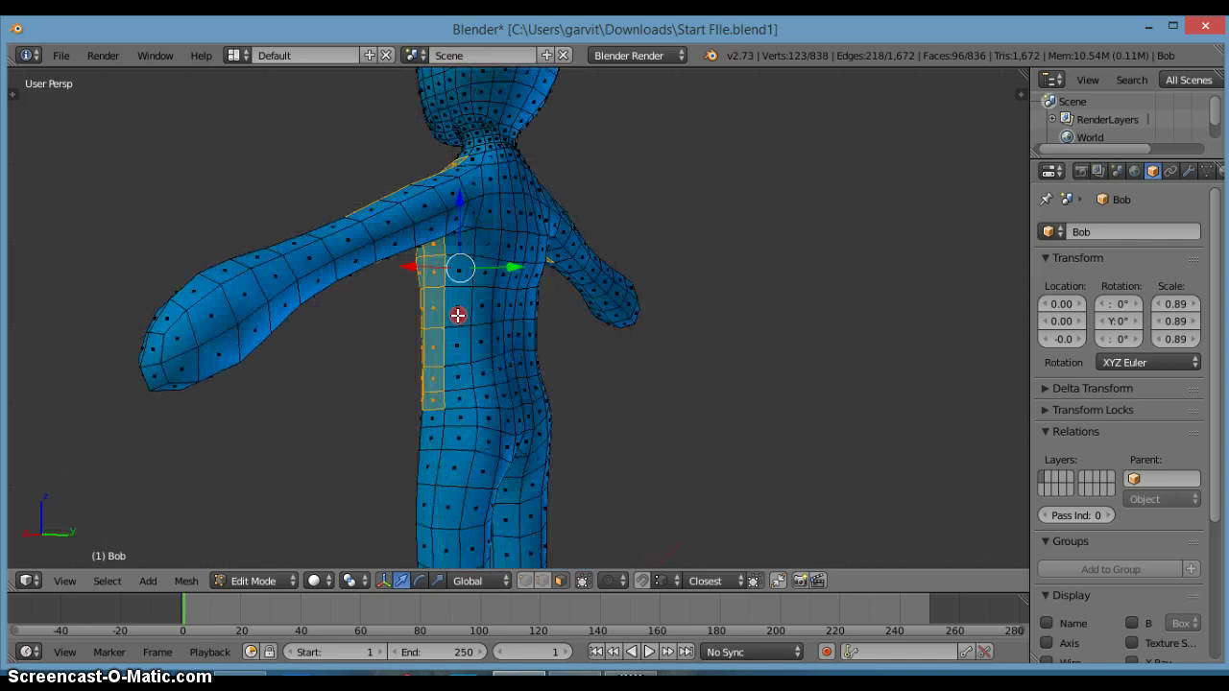
pyautogui.press('ctrl+KP_1')
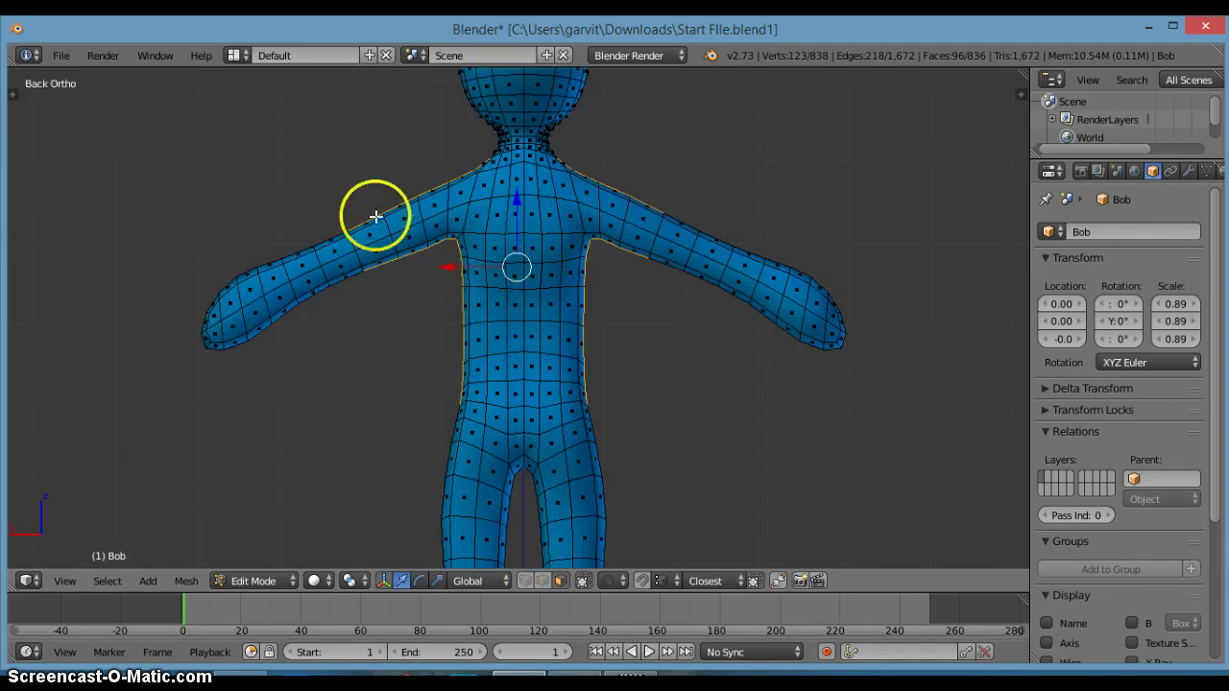
pyautogui.moveTo(377, 228)
pyautogui.mouseDown()
pyautogui.moveTo(355, 222)
pyautogui.moveTo(387, 252)
pyautogui.moveTo(406, 201)
pyautogui.moveTo(447, 211)
pyautogui.moveTo(451, 252)
pyautogui.moveTo(458, 174)
pyautogui.moveTo(551, 173)
pyautogui.moveTo(609, 195)
pyautogui.moveTo(629, 228)
pyautogui.mouseUp()
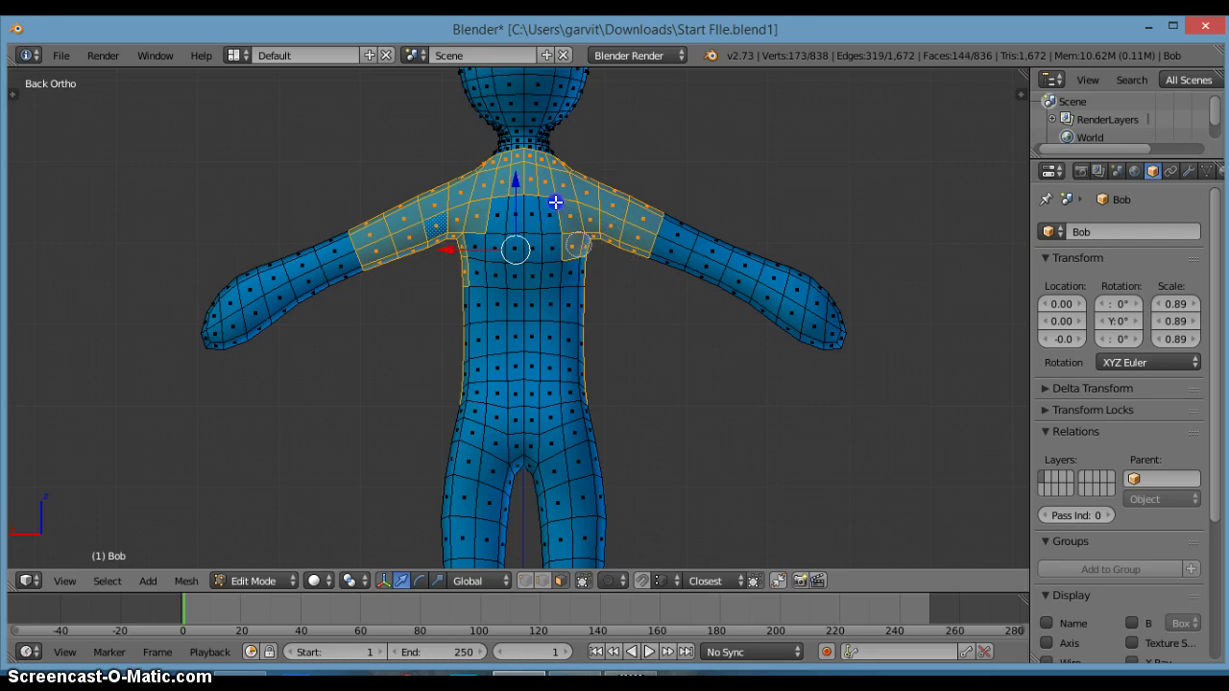
pyautogui.moveTo(555, 202); pyautogui.dragTo(486, 220)
pyautogui.moveTo(471, 268)
pyautogui.mouseDown()
pyautogui.moveTo(552, 273)
pyautogui.moveTo(467, 314)
pyautogui.moveTo(557, 352)
pyautogui.moveTo(548, 368)
pyautogui.moveTo(489, 386)
pyautogui.mouseUp()
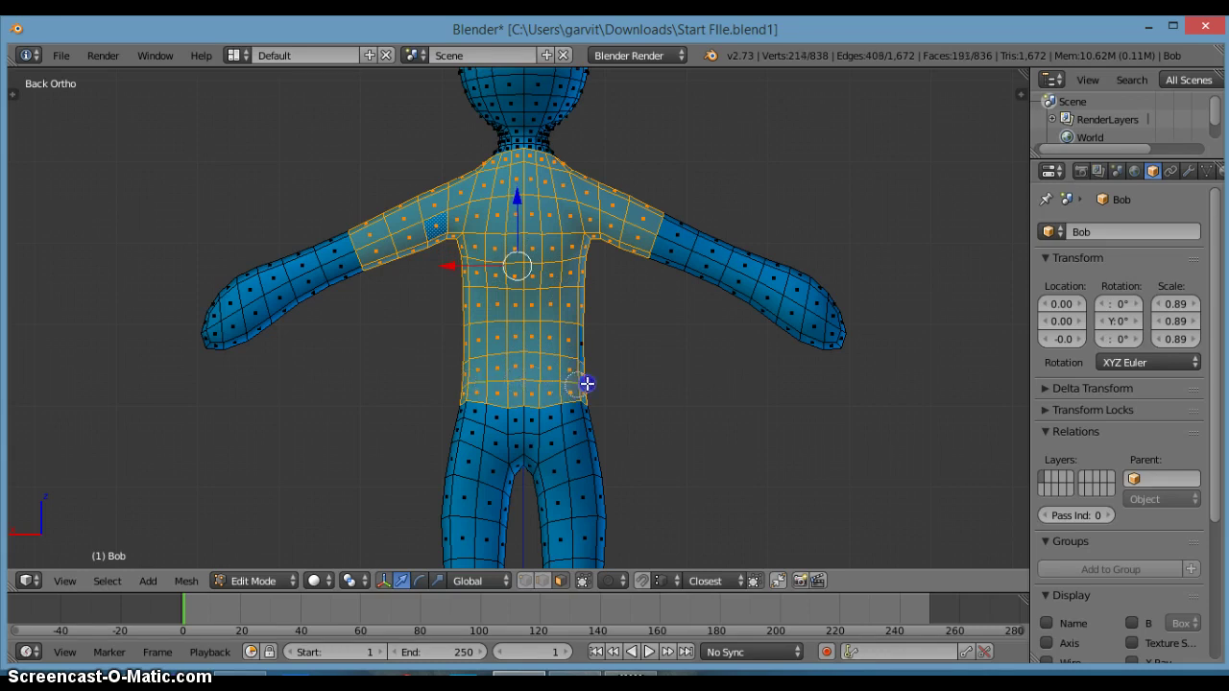
# Step: Enable edge selection in front view and duplicate the selected T-shirt faces in place
pyautogui.moveTo(687, 343); pyautogui.dragTo(518, 316, button='middle')
pyautogui.press('KP_1')
pyautogui.press('KP_1')
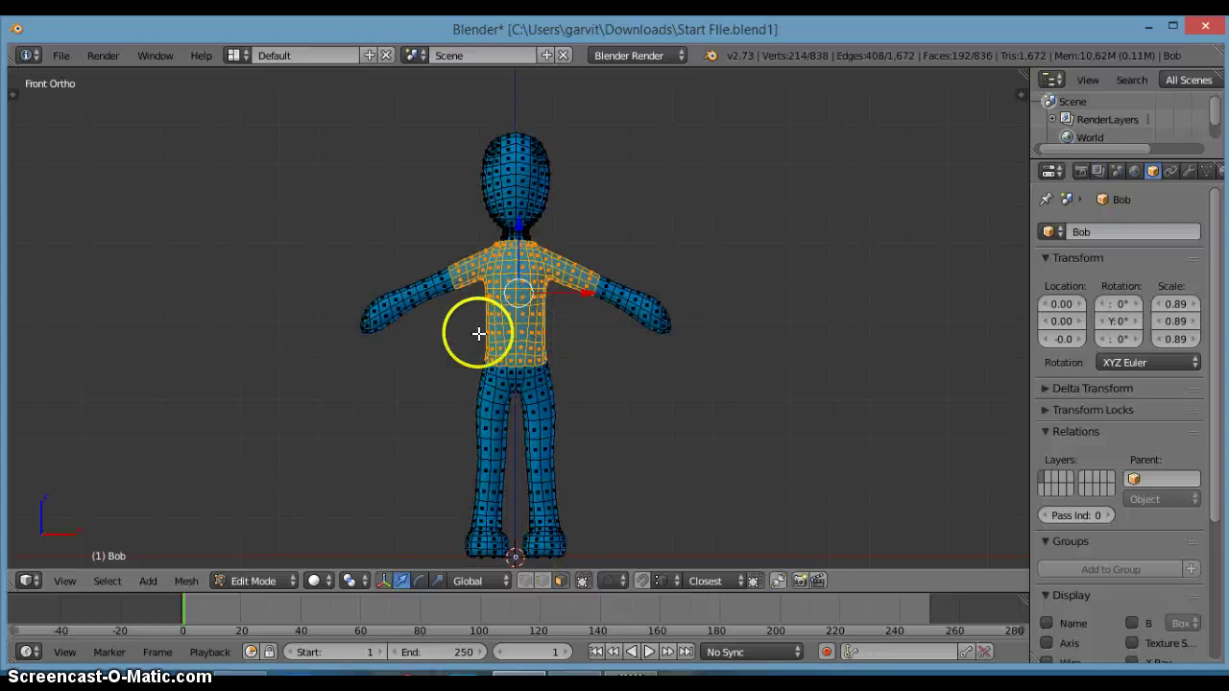
pyautogui.click(543, 580)
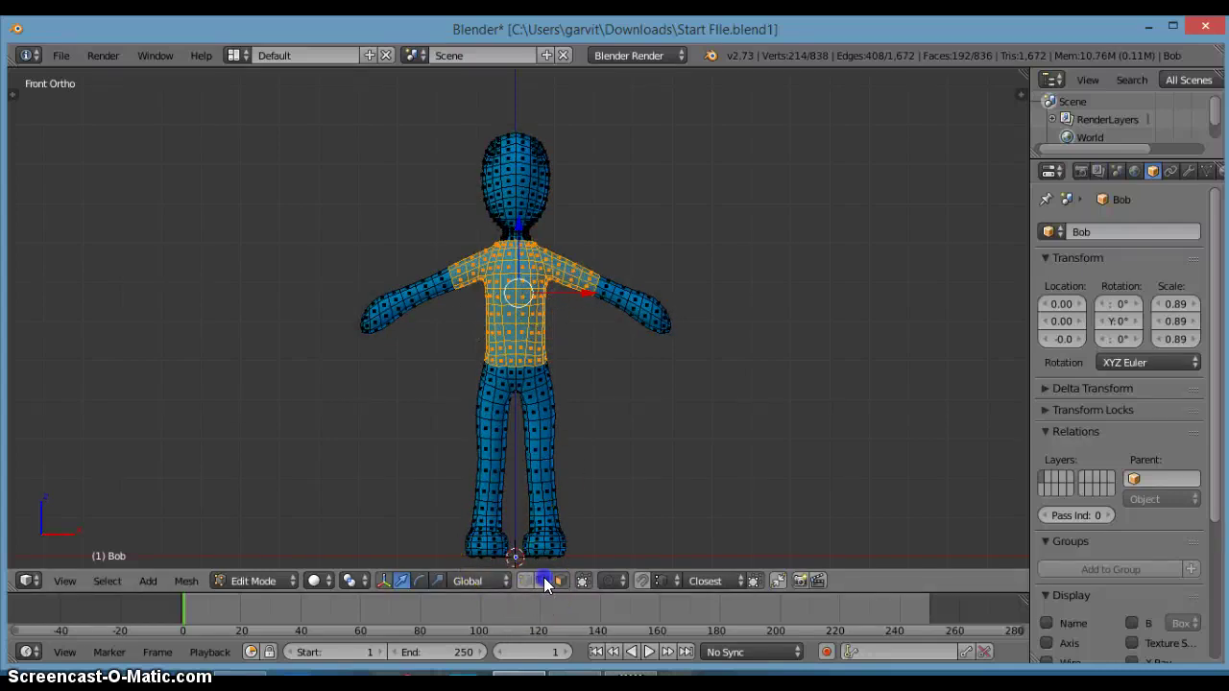
pyautogui.scroll(2, 551, 344)
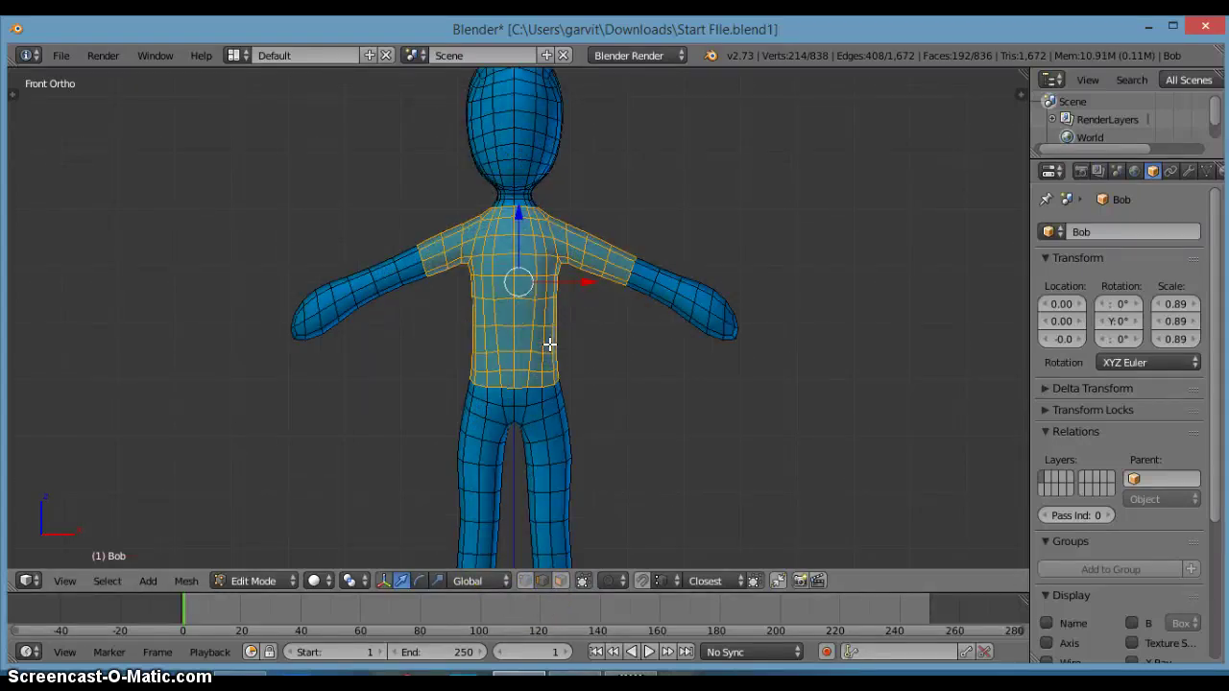
pyautogui.hotkey('shift', 'd')
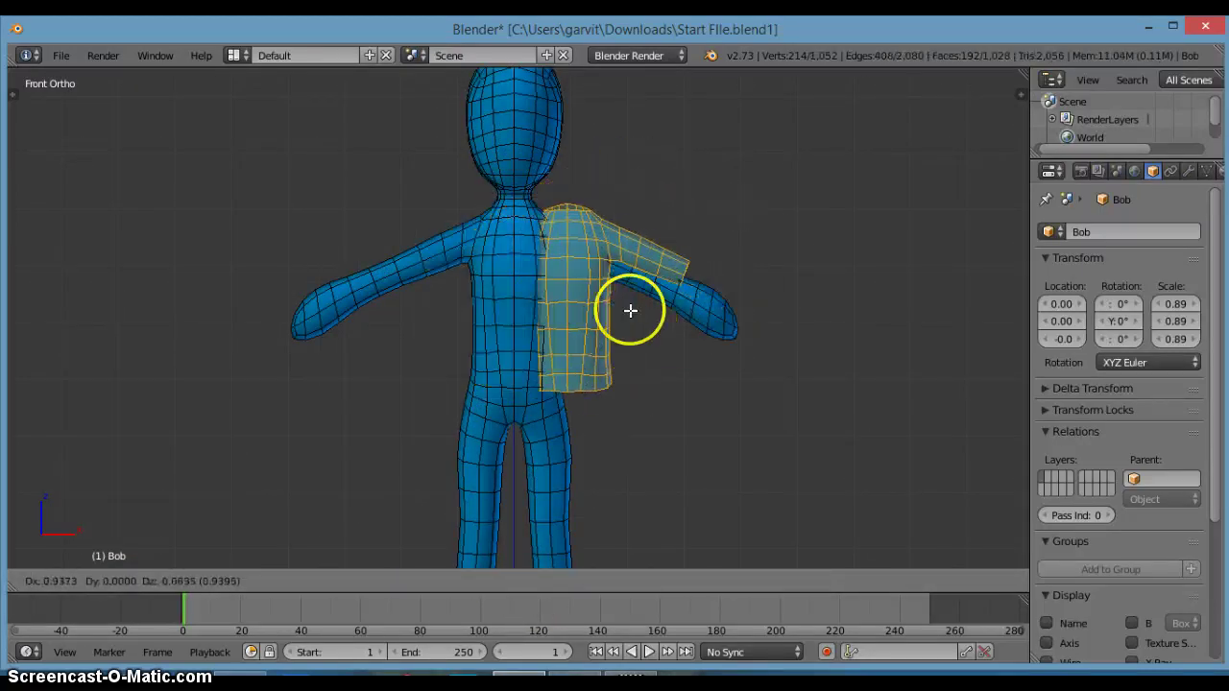
pyautogui.rightClick(657, 299)
# Step: Try moving the duplicated shirt mesh away from the body
pyautogui.moveTo(639, 290)
pyautogui.mouseDown(button='middle')
pyautogui.moveTo(650, 310)
pyautogui.moveTo(563, 330)
pyautogui.moveTo(656, 294)
pyautogui.mouseUp(button='middle')
pyautogui.press('g')
pyautogui.rightClick(650, 259)
pyautogui.press('KP_1')
pyautogui.scroll(1, 611, 294)
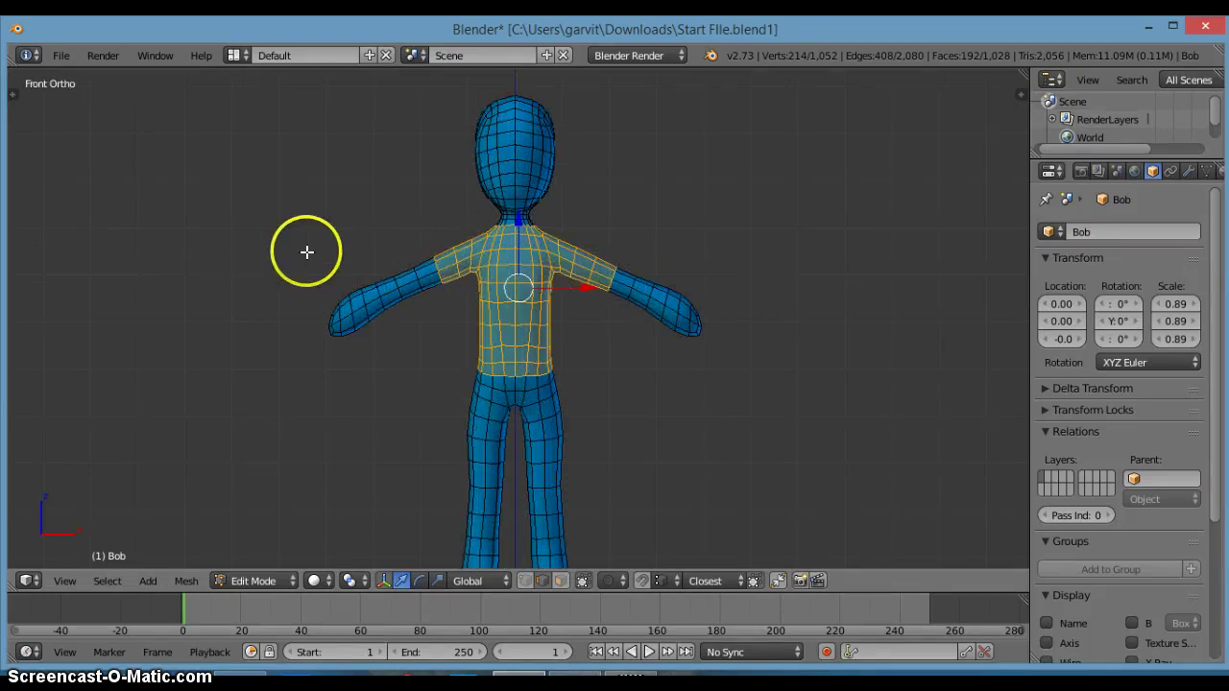
pyautogui.scroll(2, 472, 278)
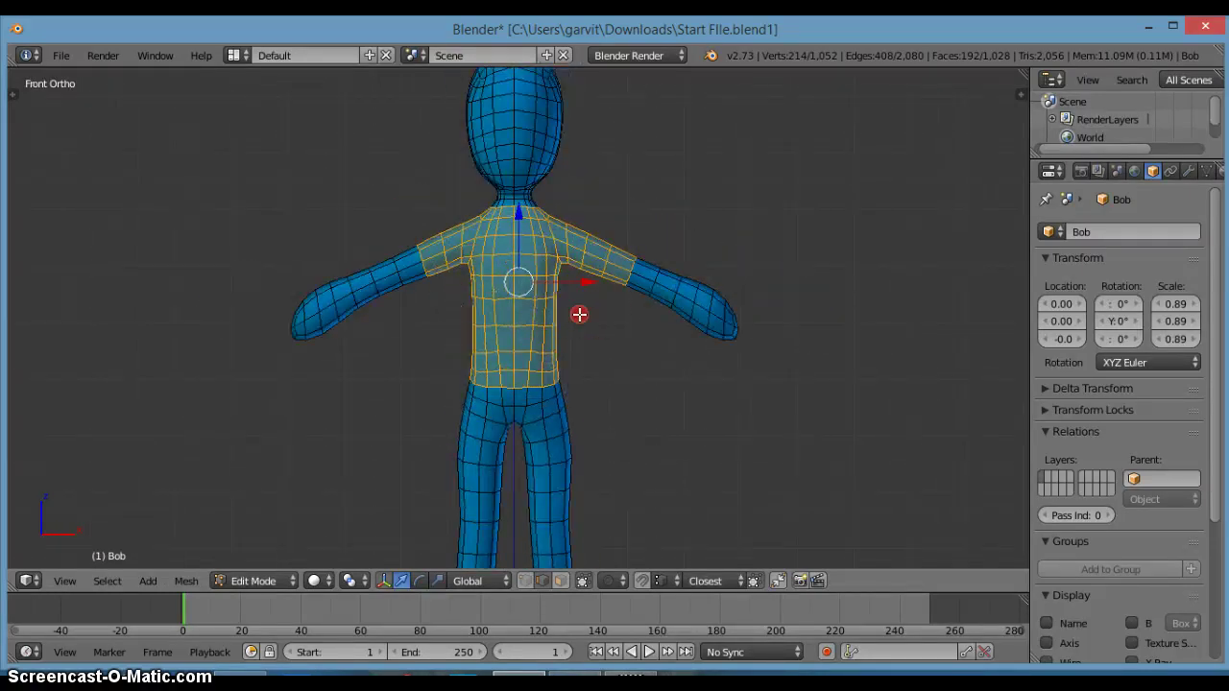
pyautogui.moveTo(579, 314); pyautogui.dragTo(578, 351, button='middle')
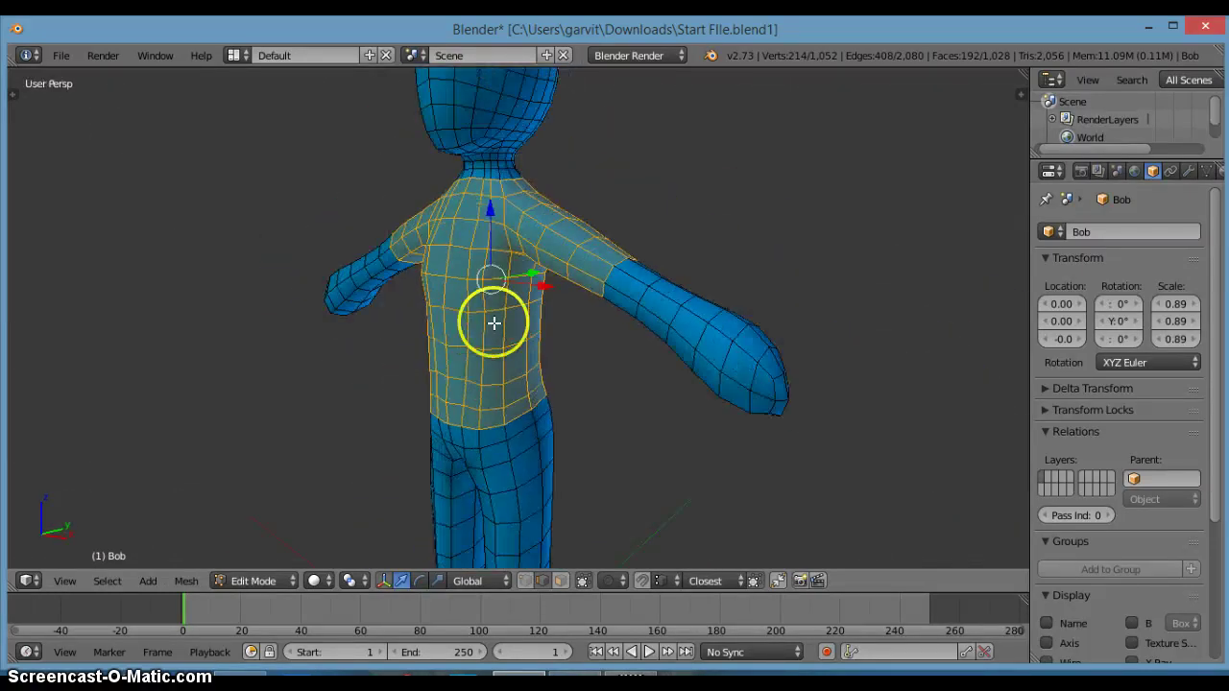
pyautogui.hotkey('shift', 'd')
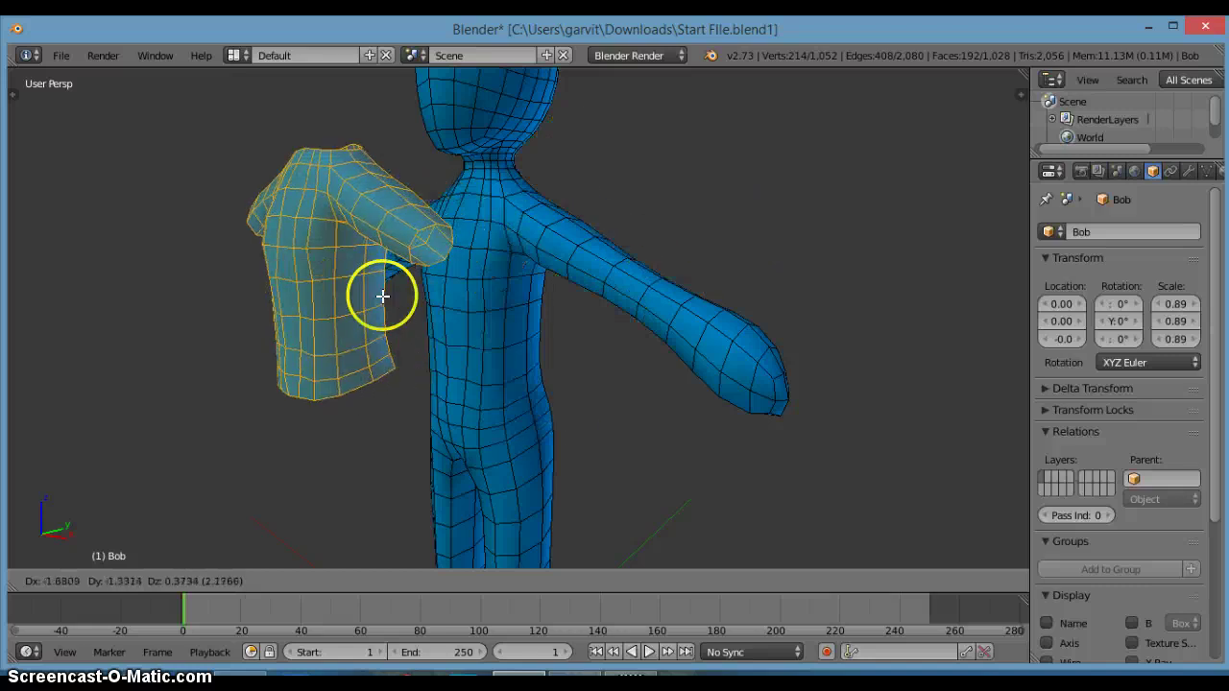
pyautogui.rightClick(404, 297)
pyautogui.moveTo(405, 297); pyautogui.dragTo(345, 276, button='middle')
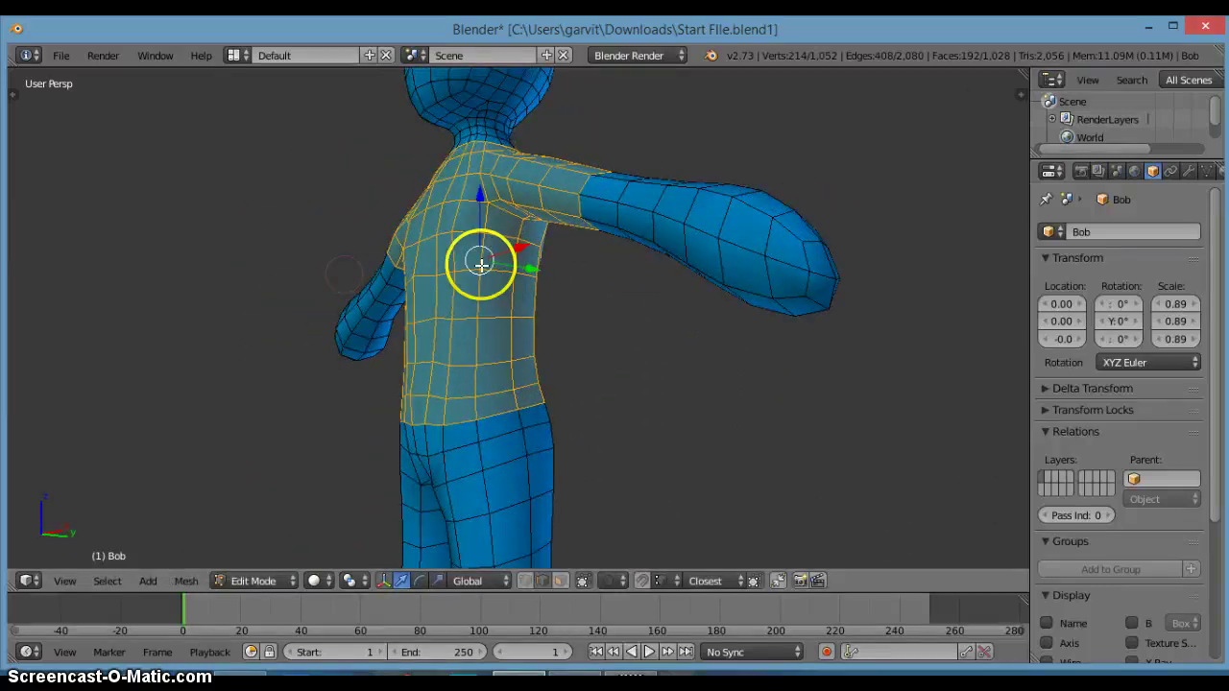
pyautogui.moveTo(570, 266); pyautogui.dragTo(641, 322, button='middle')
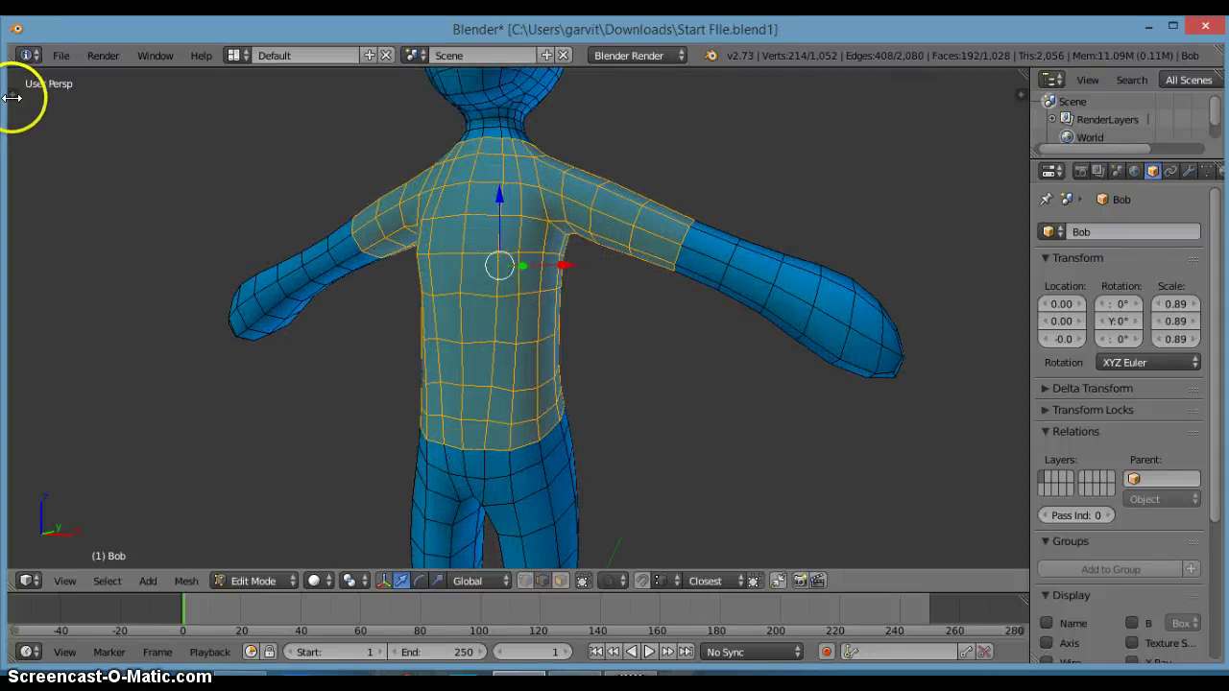
# Step: Try Push/Pull on the duplicated T-shirt faces
pyautogui.moveTo(13, 96); pyautogui.dragTo(93, 125)
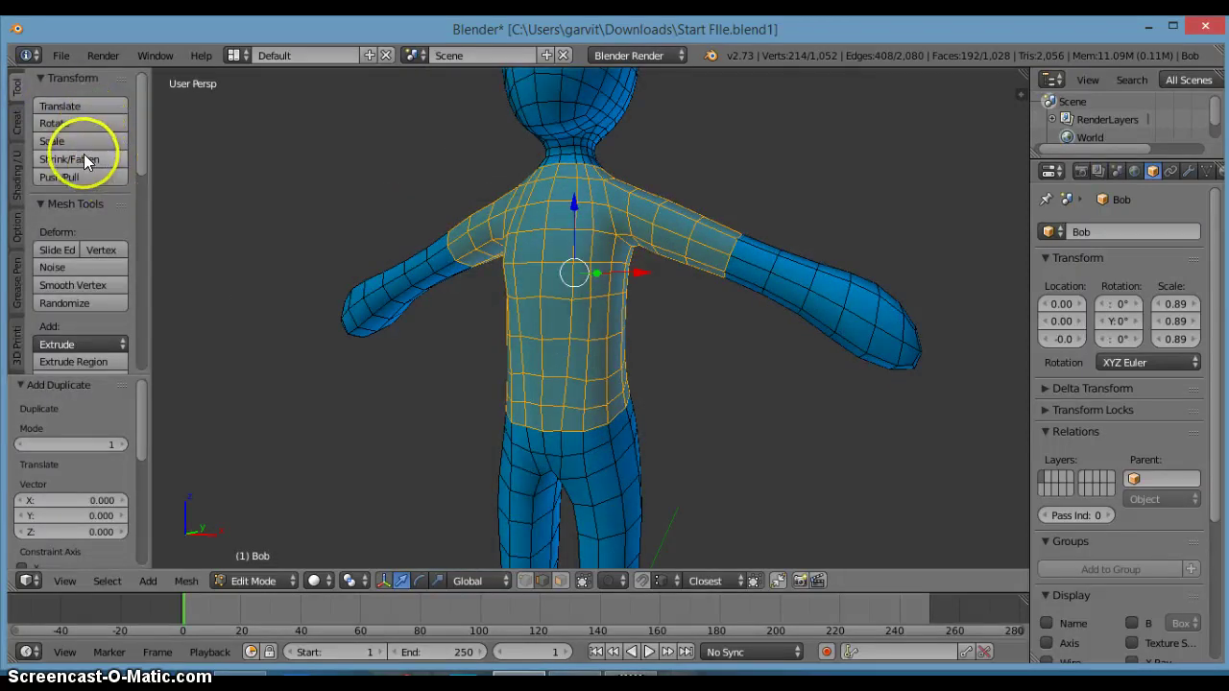
pyautogui.moveTo(159, 189); pyautogui.dragTo(206, 192, button='middle')
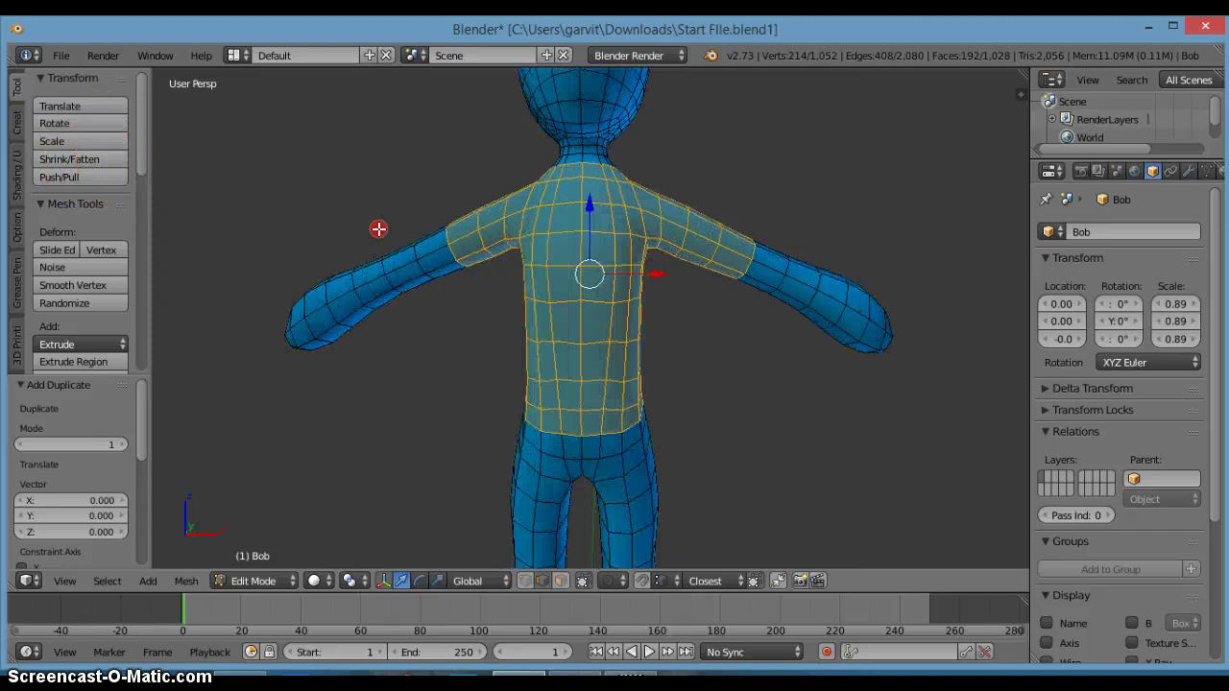
pyautogui.scroll(-2, 206, 192)
pyautogui.click(60, 177)
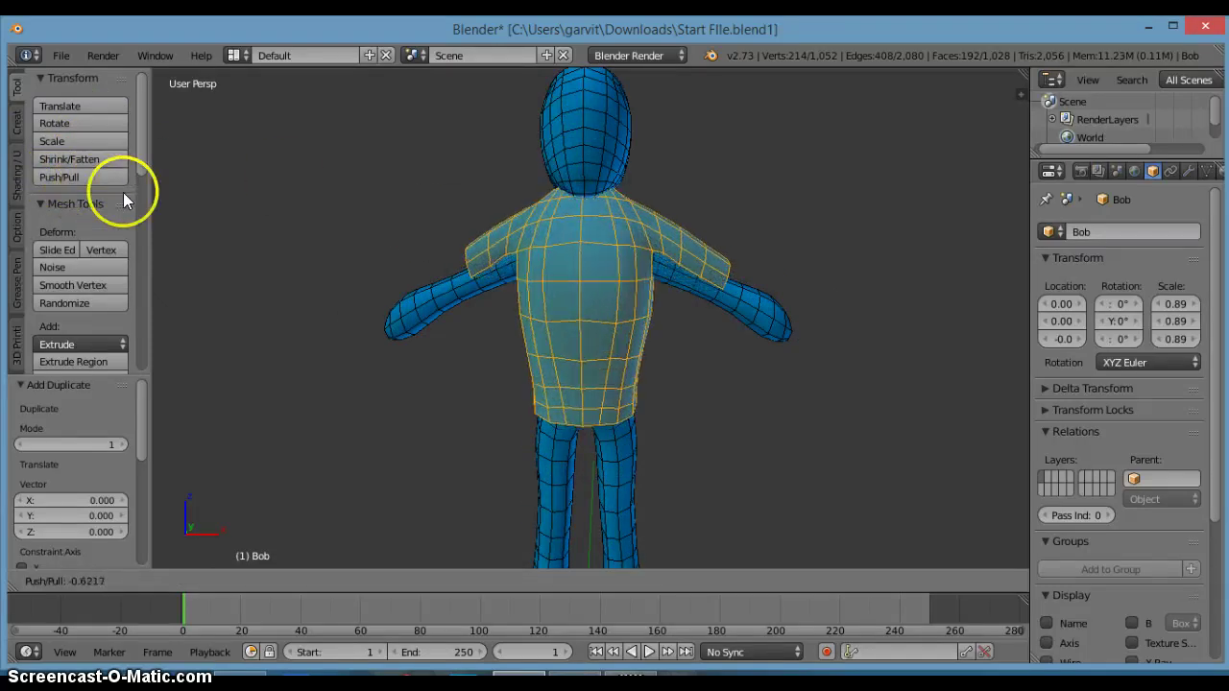
pyautogui.rightClick(81, 190)
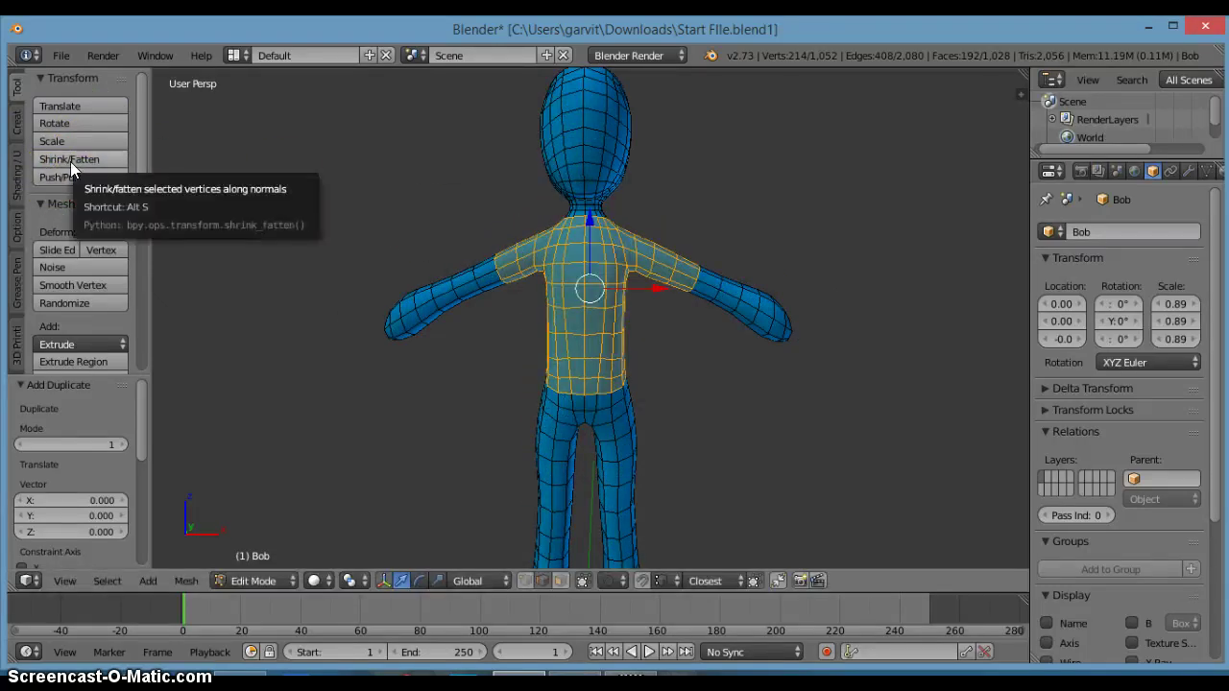
# Step: Fatten the duplicated T-shirt faces outward from the body with Shrink/Fatten by about 0.173
pyautogui.click(70, 161)
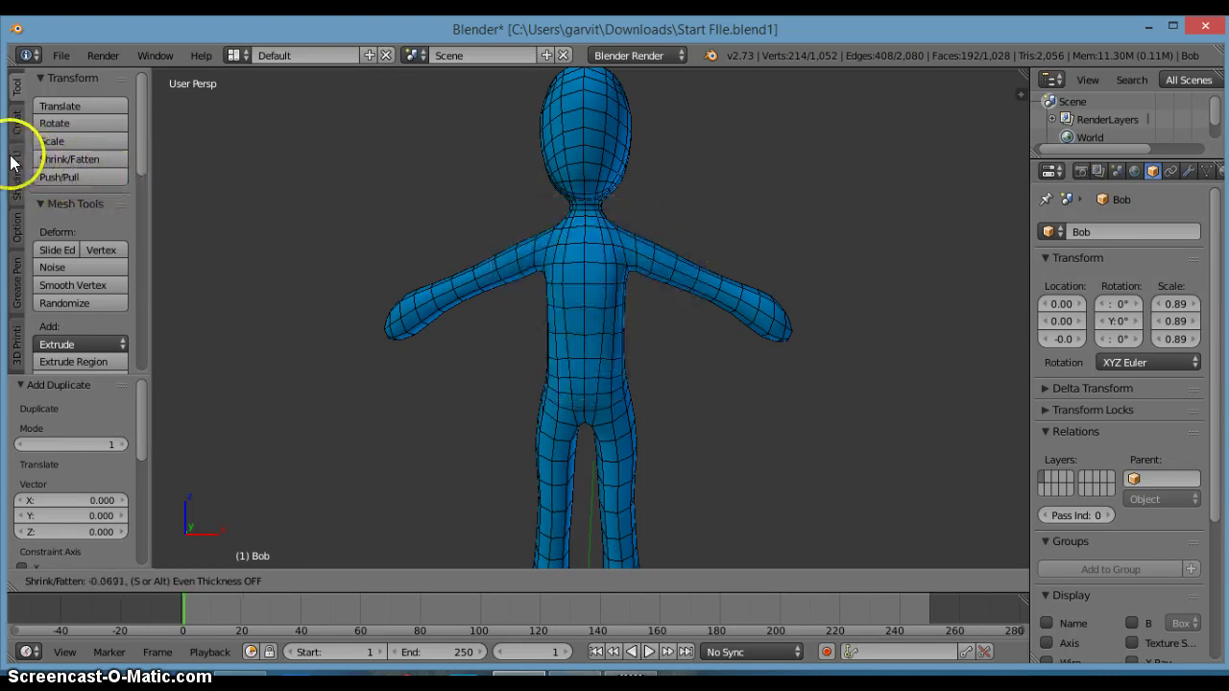
pyautogui.rightClick(65, 171)
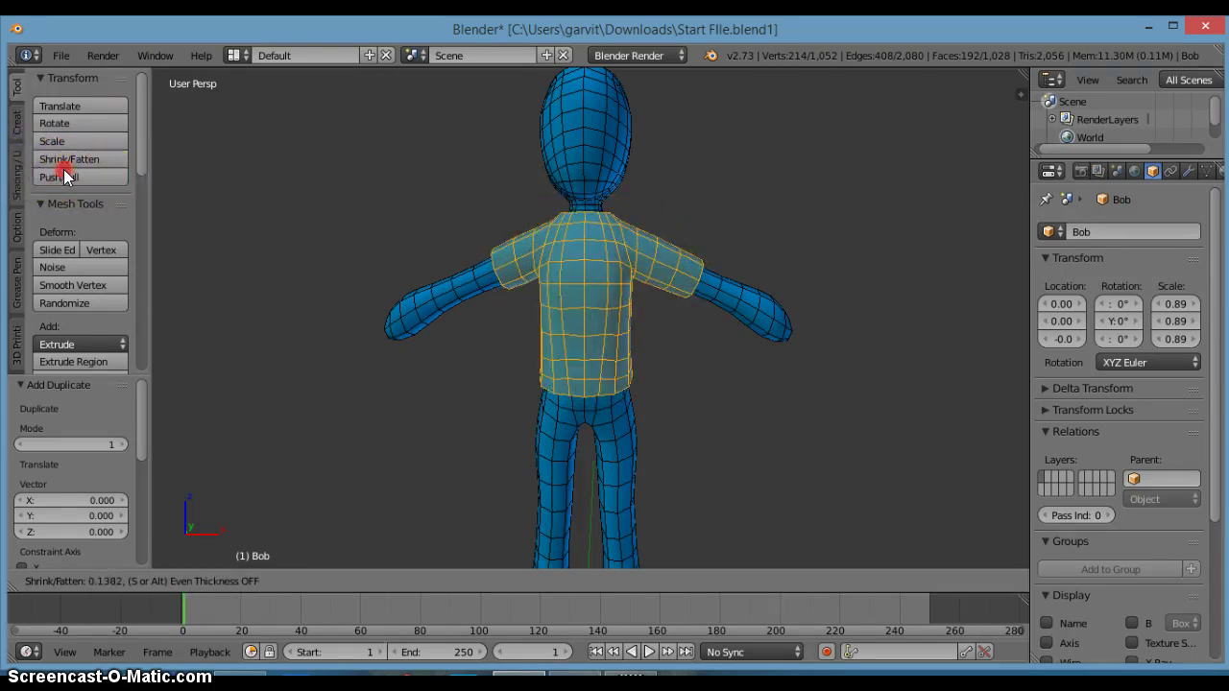
pyautogui.click(122, 161)
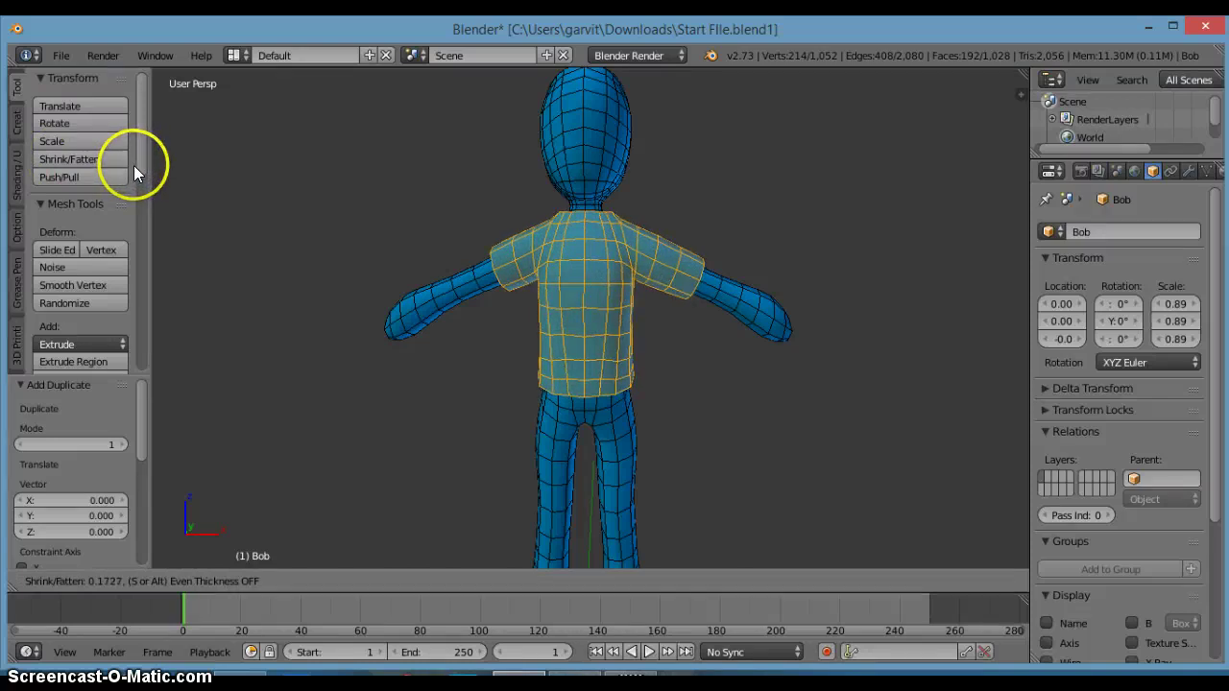
pyautogui.click(139, 167)
pyautogui.click(338, 253)
# Step: In front view, lower the fattened shirt mesh by about 0.096 along the Z axis
pyautogui.moveTo(337, 253); pyautogui.dragTo(285, 222, button='middle')
pyautogui.press('KP_1')
pyautogui.scroll(3, 381, 266)
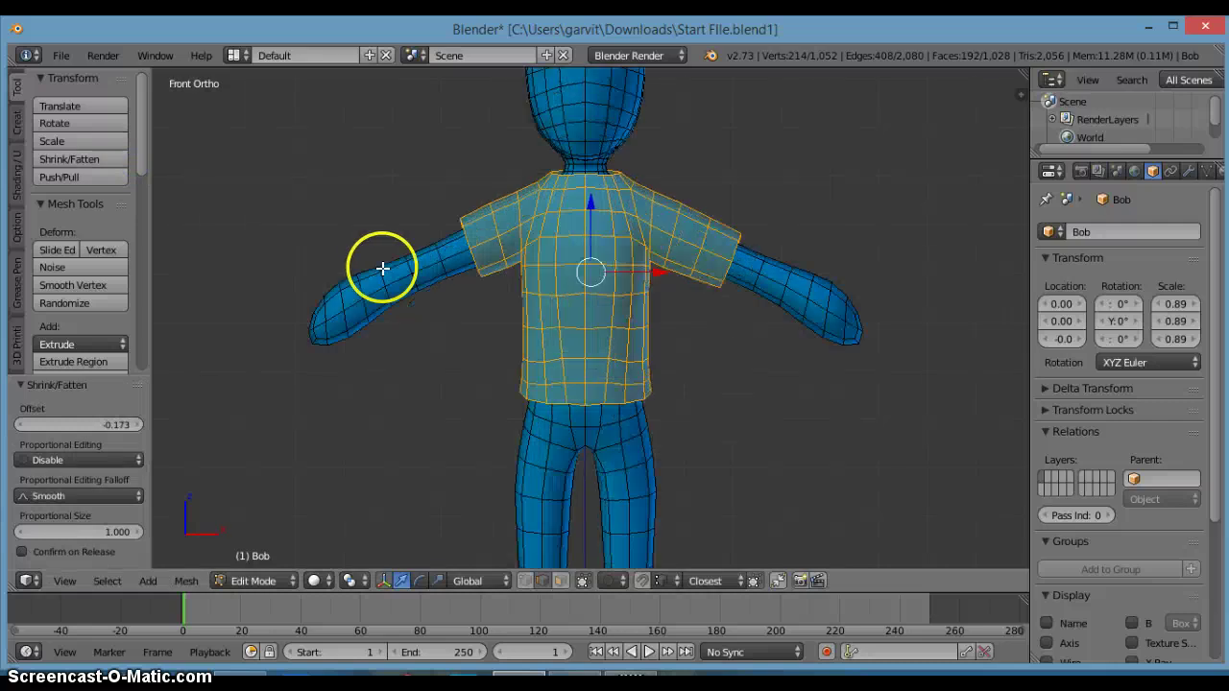
pyautogui.moveTo(596, 195); pyautogui.dragTo(595, 201)
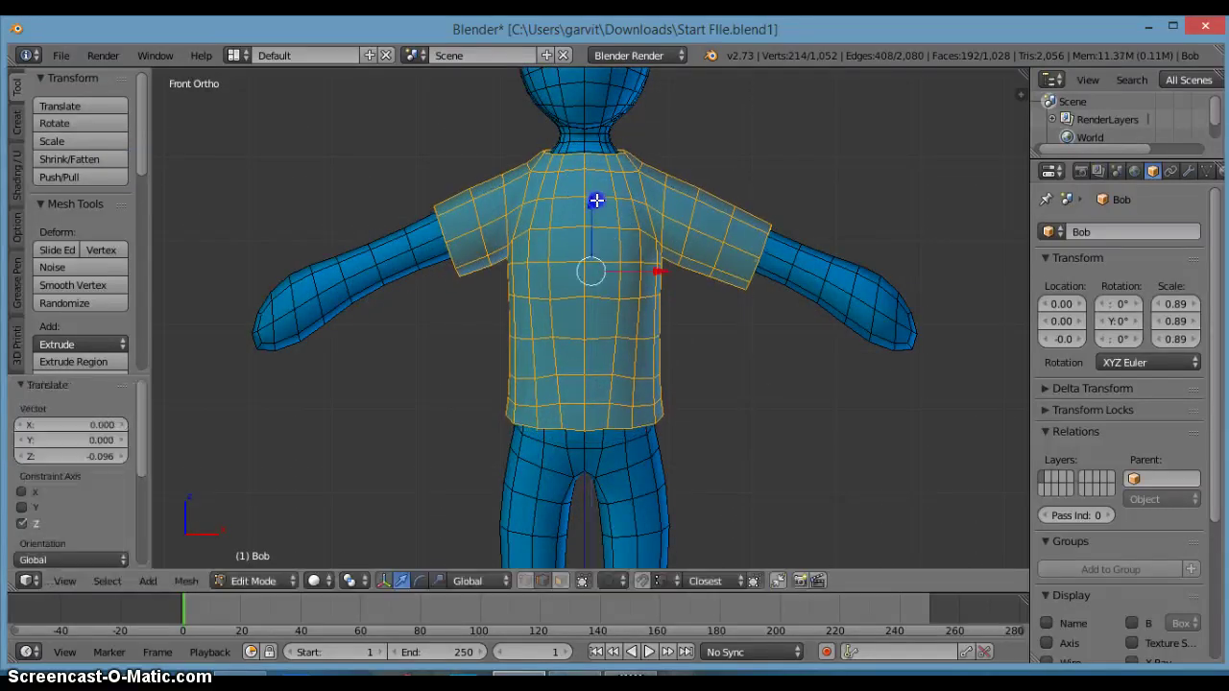
# Step: Examine the shirt's fit around the sleeves, armpits, sides and hem from several angles
pyautogui.moveTo(595, 201); pyautogui.dragTo(553, 281, button='middle')
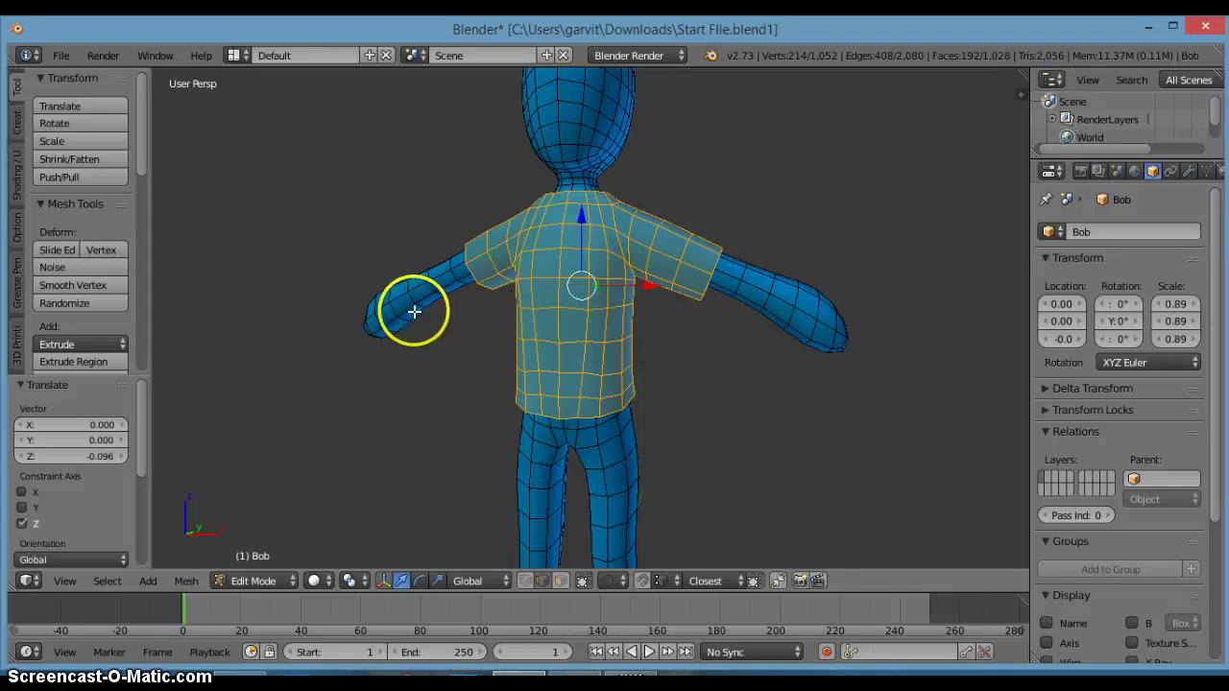
pyautogui.press('t')
pyautogui.moveTo(592, 312); pyautogui.dragTo(513, 299, button='middle')
pyautogui.scroll(3, 480, 316)
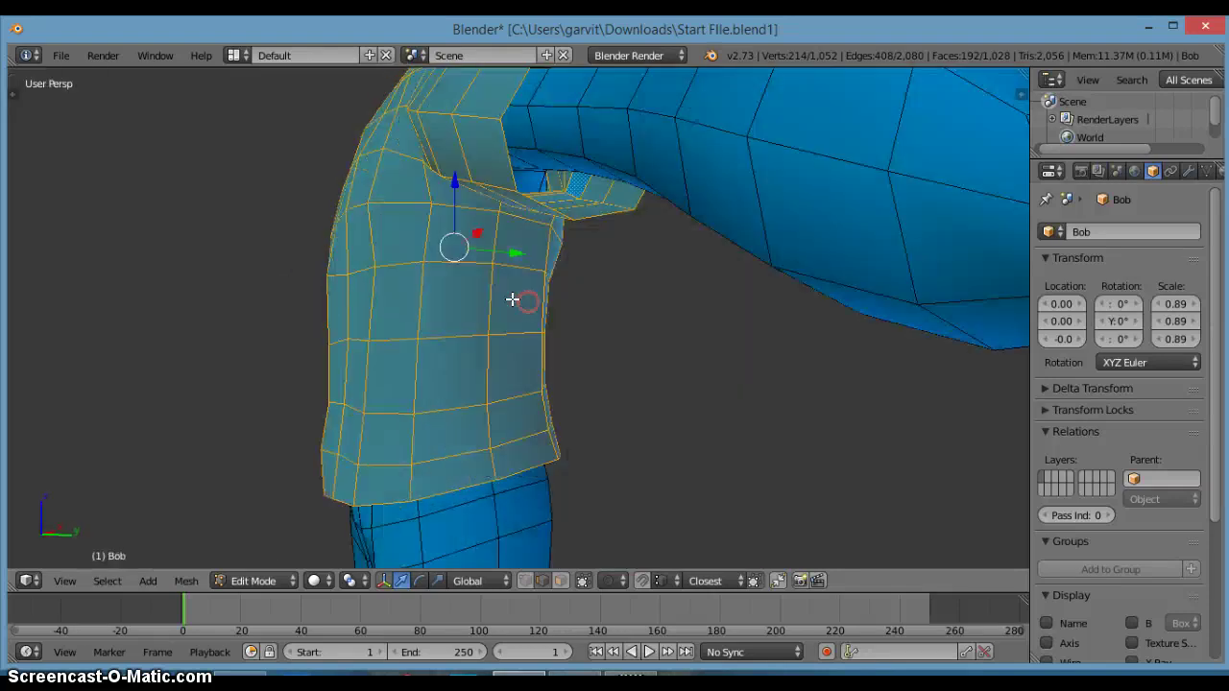
pyautogui.scroll(1, 513, 299)
pyautogui.moveTo(526, 182)
pyautogui.mouseDown(button='middle')
pyautogui.moveTo(558, 138)
pyautogui.moveTo(527, 193)
pyautogui.mouseUp(button='middle')
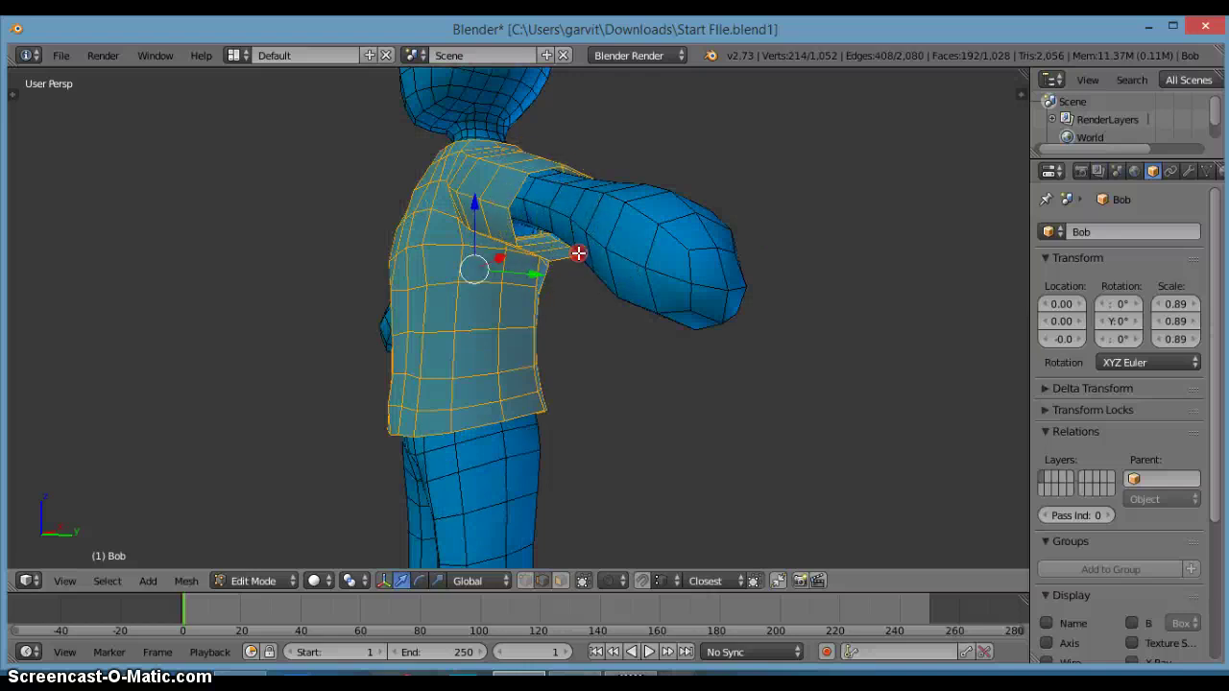
pyautogui.moveTo(578, 252); pyautogui.dragTo(550, 215, button='middle')
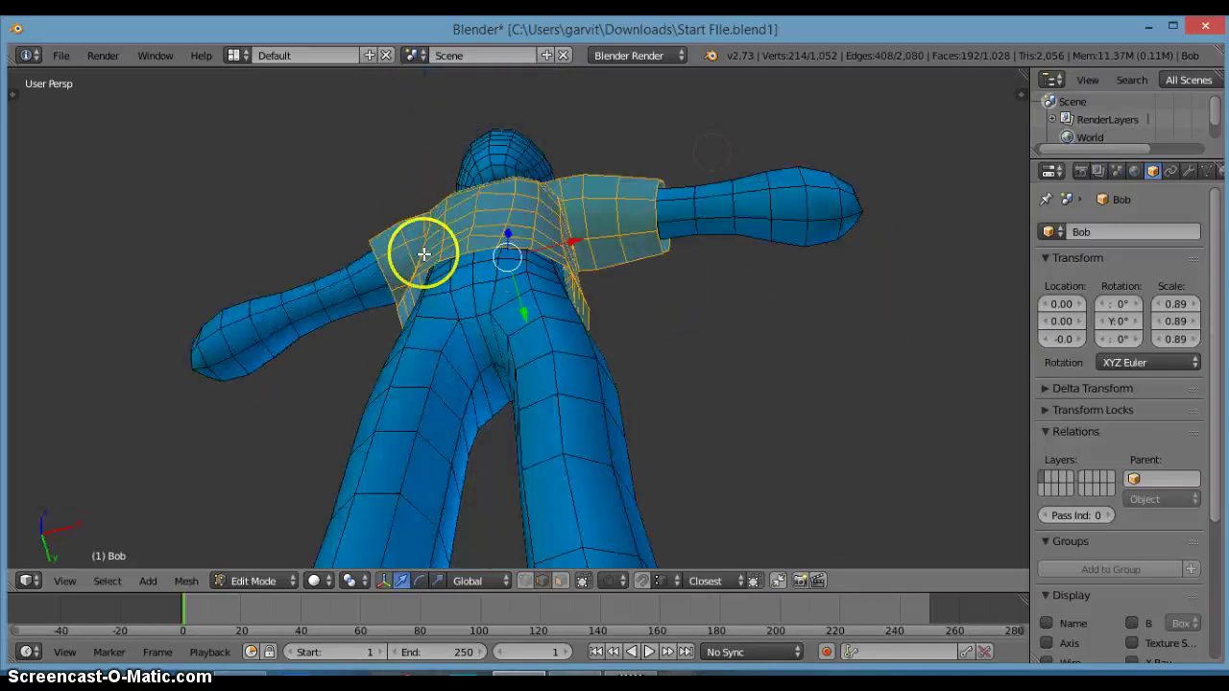
pyautogui.moveTo(503, 257); pyautogui.dragTo(516, 378, button='middle')
pyautogui.scroll(-1, 577, 291)
pyautogui.moveTo(576, 291); pyautogui.dragTo(582, 387, button='middle')
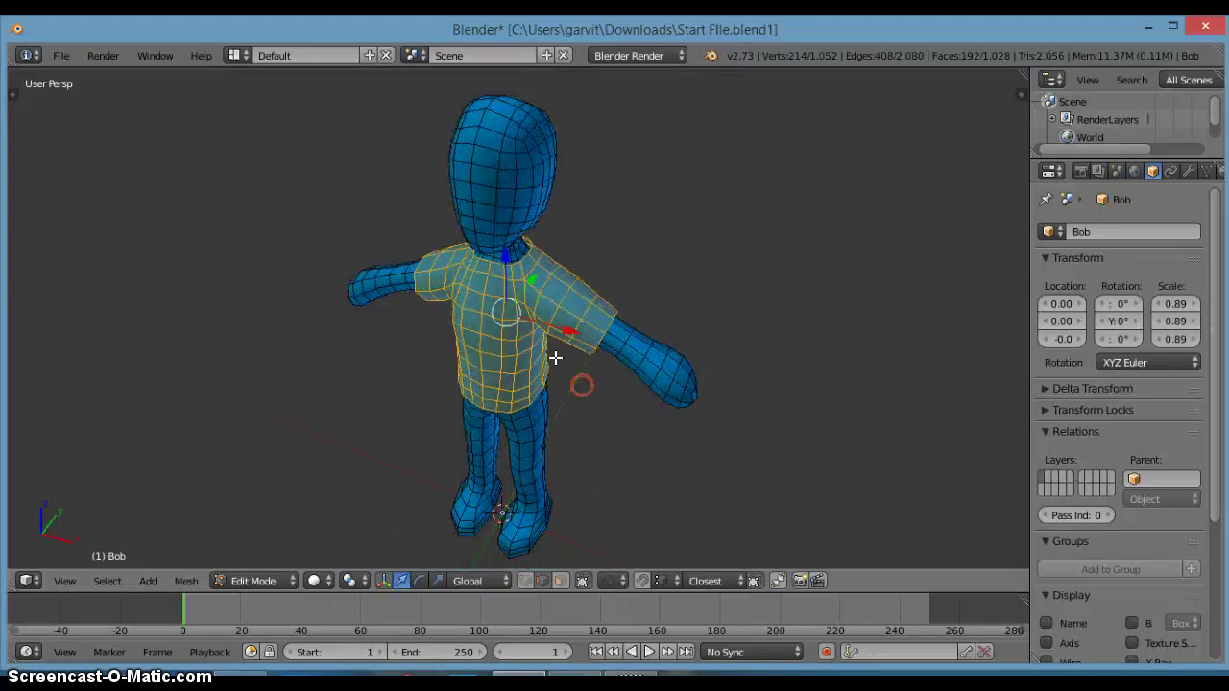
pyautogui.scroll(7, 557, 350)
pyautogui.scroll(3, 559, 348)
pyautogui.moveTo(562, 342); pyautogui.dragTo(612, 192, button='middle')
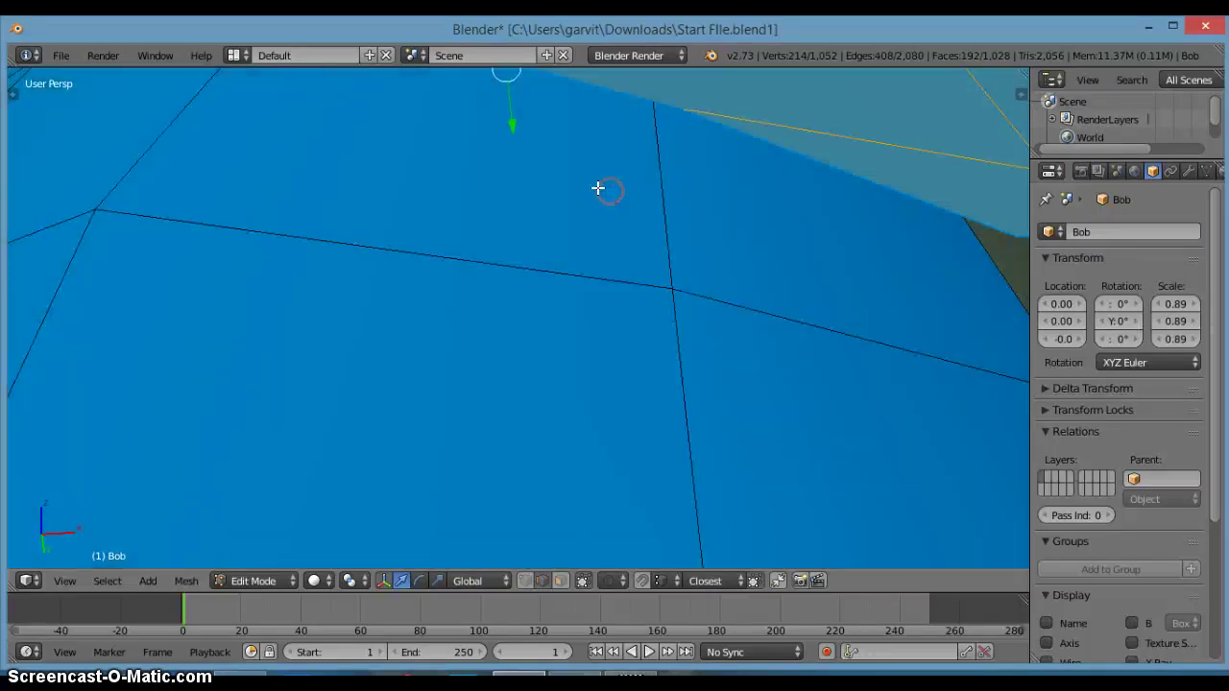
pyautogui.scroll(-7, 595, 194)
pyautogui.scroll(-5, 601, 255)
pyautogui.moveTo(601, 255); pyautogui.dragTo(468, 142, button='middle')
pyautogui.scroll(5, 466, 300)
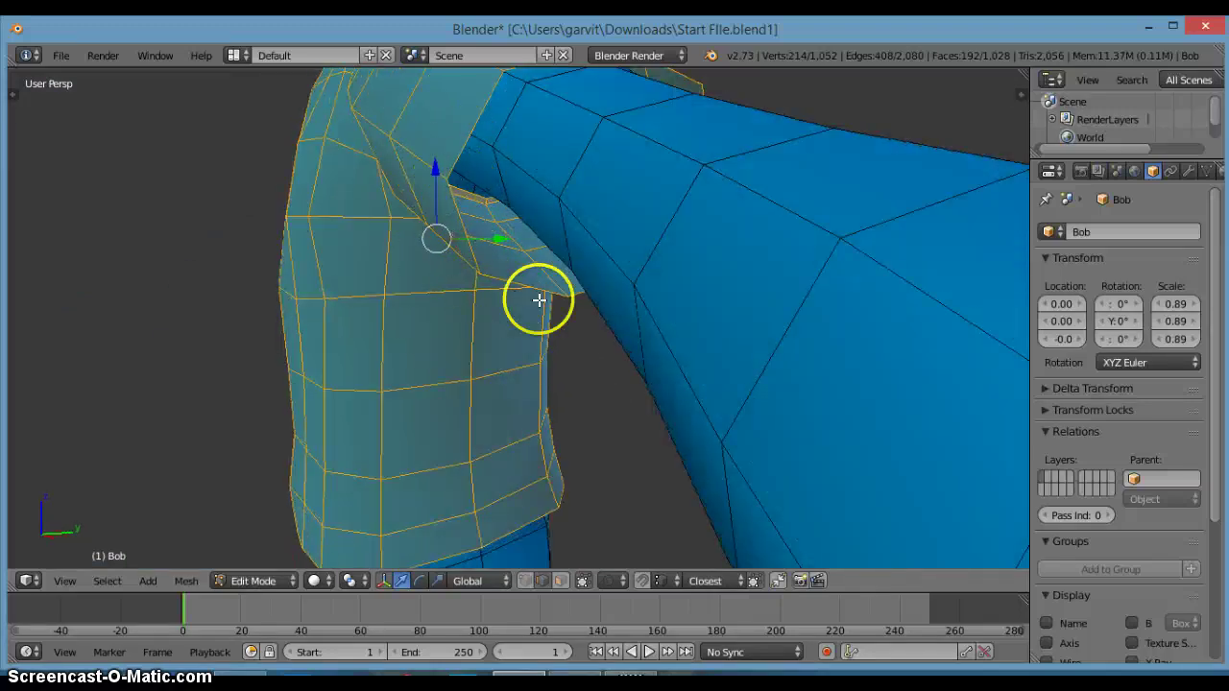
pyautogui.scroll(-5, 469, 251)
pyautogui.moveTo(468, 250); pyautogui.dragTo(516, 304, button='middle')
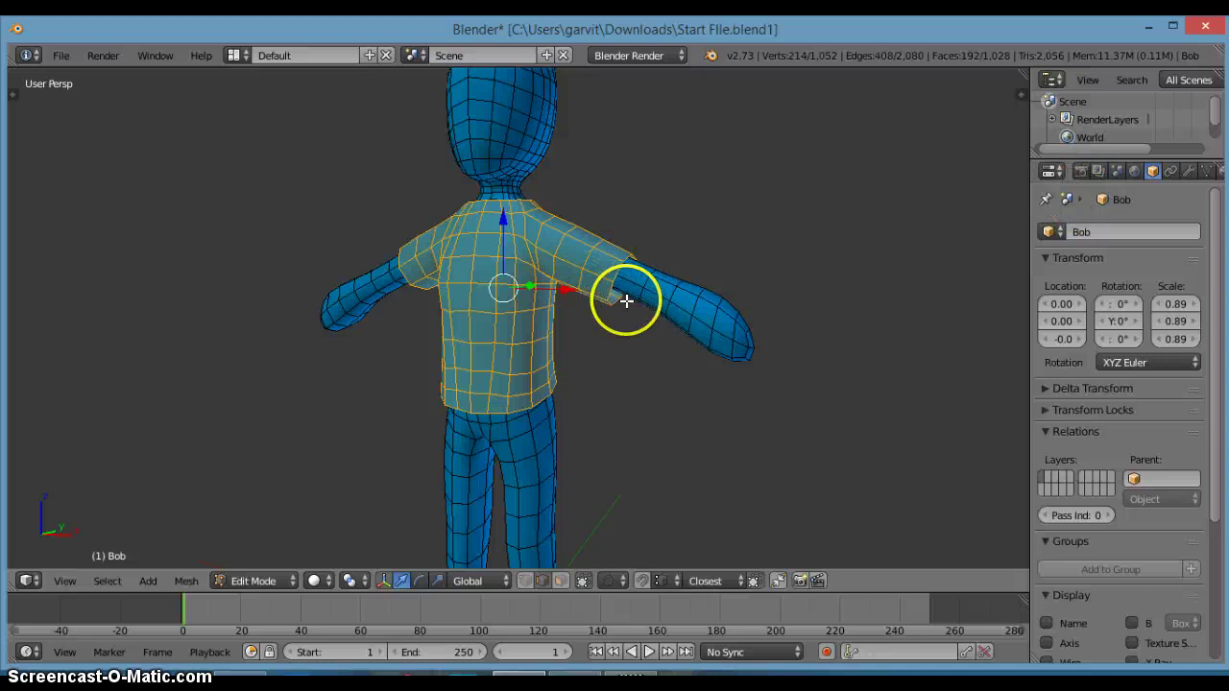
# Step: Separate the selected shirt faces into their own object and return to Object Mode
pyautogui.moveTo(653, 334); pyautogui.dragTo(563, 385, button='middle')
pyautogui.press('p')
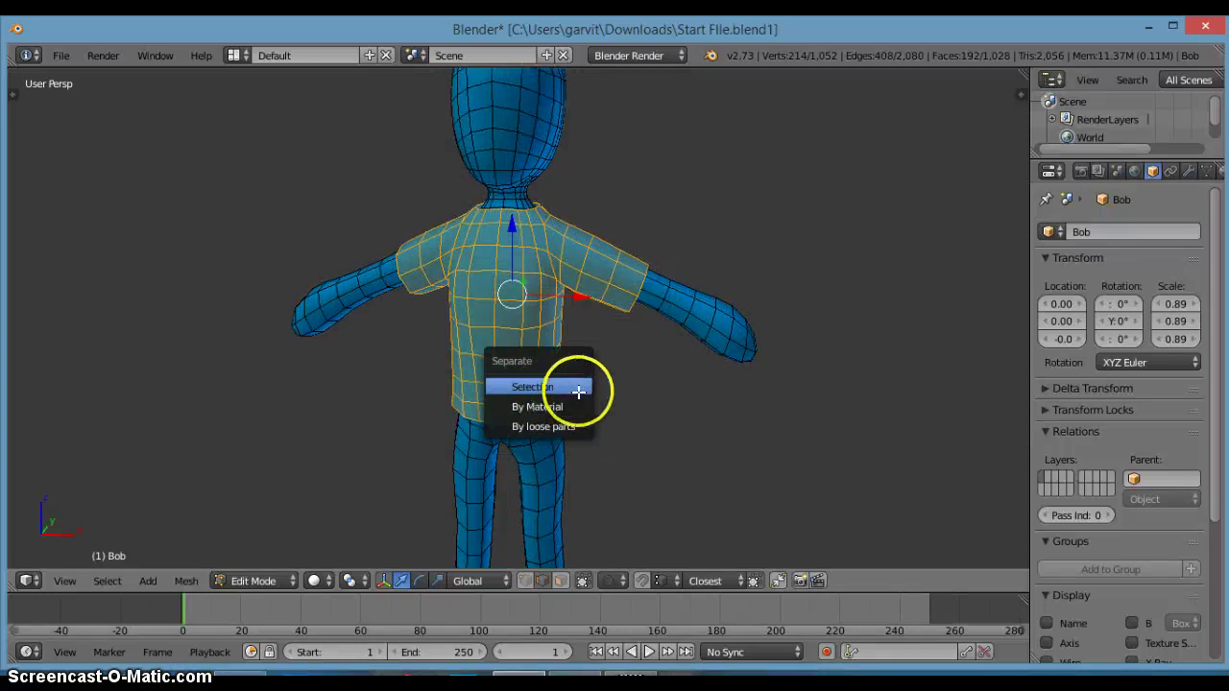
pyautogui.click(578, 388)
pyautogui.moveTo(548, 365); pyautogui.dragTo(568, 352, button='middle')
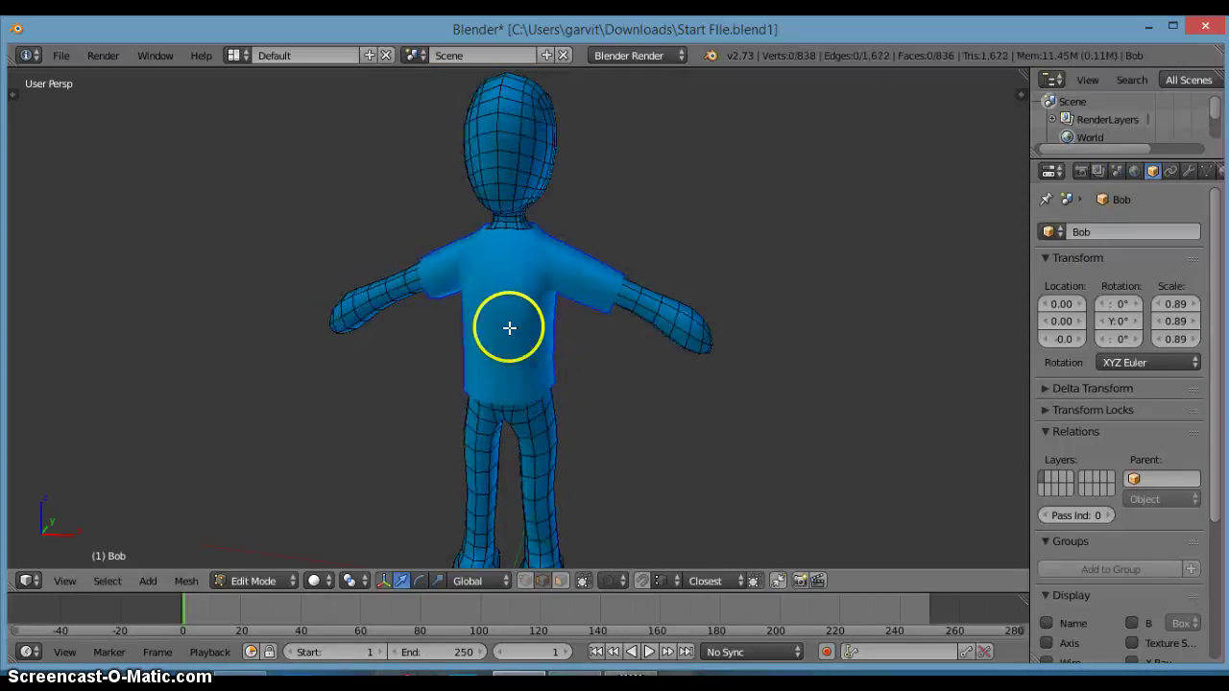
pyautogui.press('Tab')
# Step: Select the separated shirt object and try moving it away from the body
pyautogui.click(425, 332)
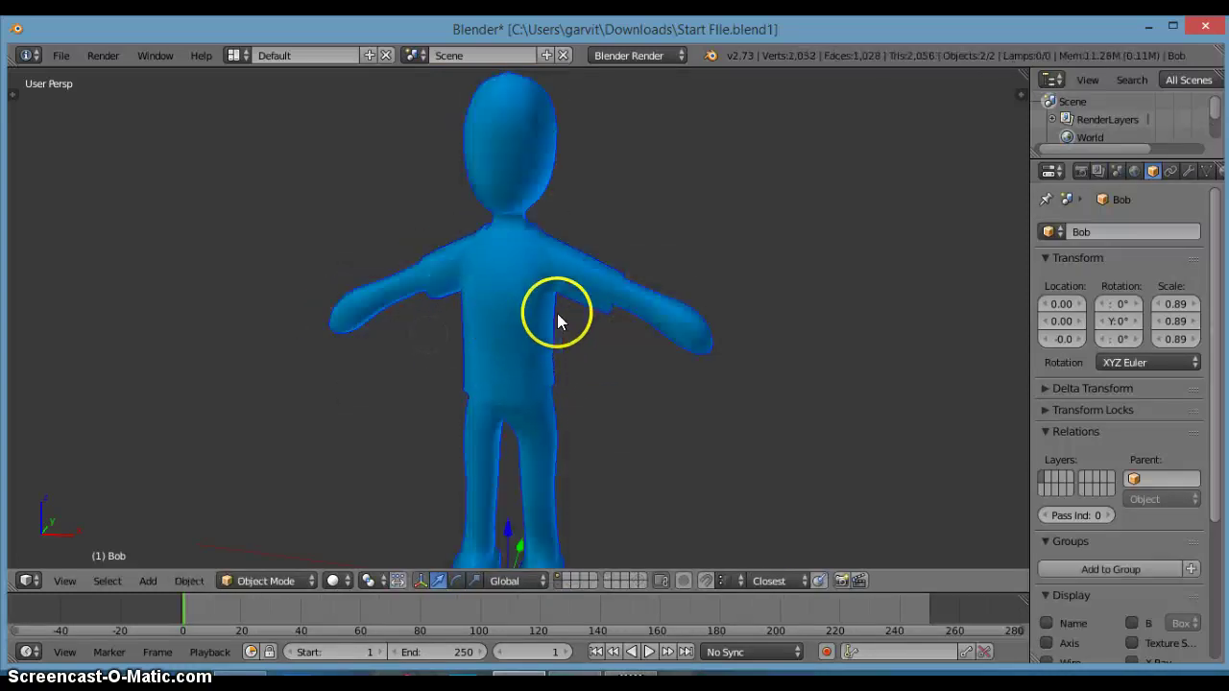
pyautogui.moveTo(495, 298); pyautogui.dragTo(563, 372, button='right')
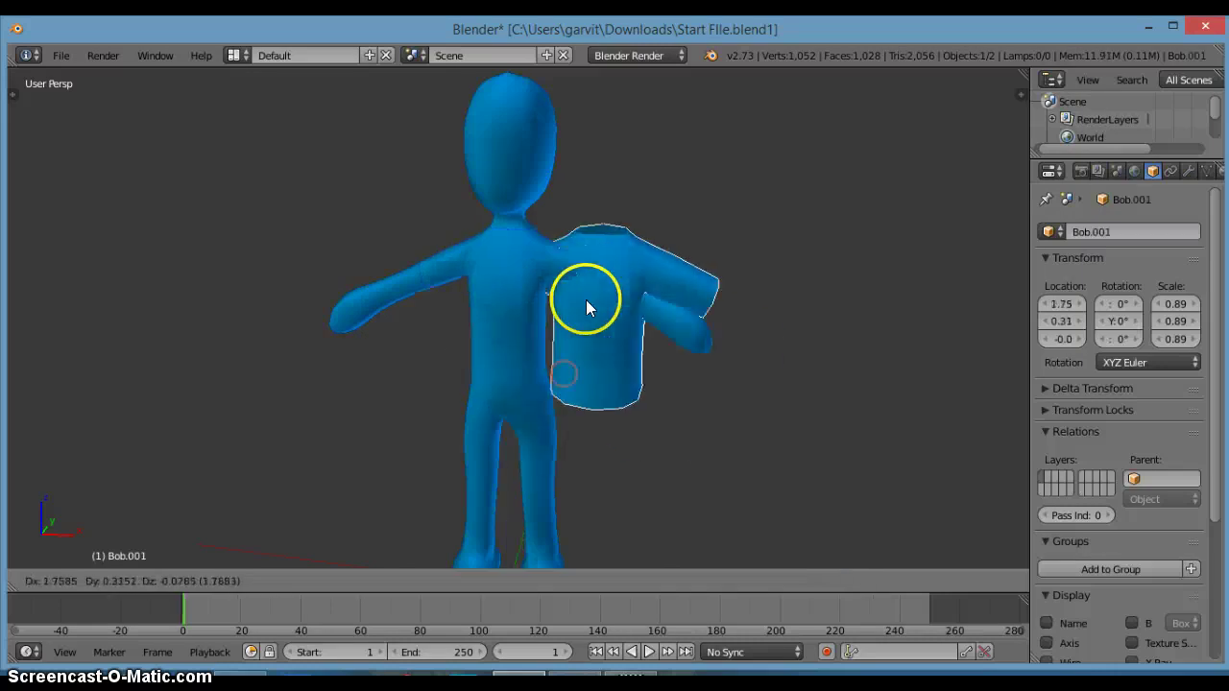
pyautogui.rightClick(585, 298)
pyautogui.scroll(2, 528, 307)
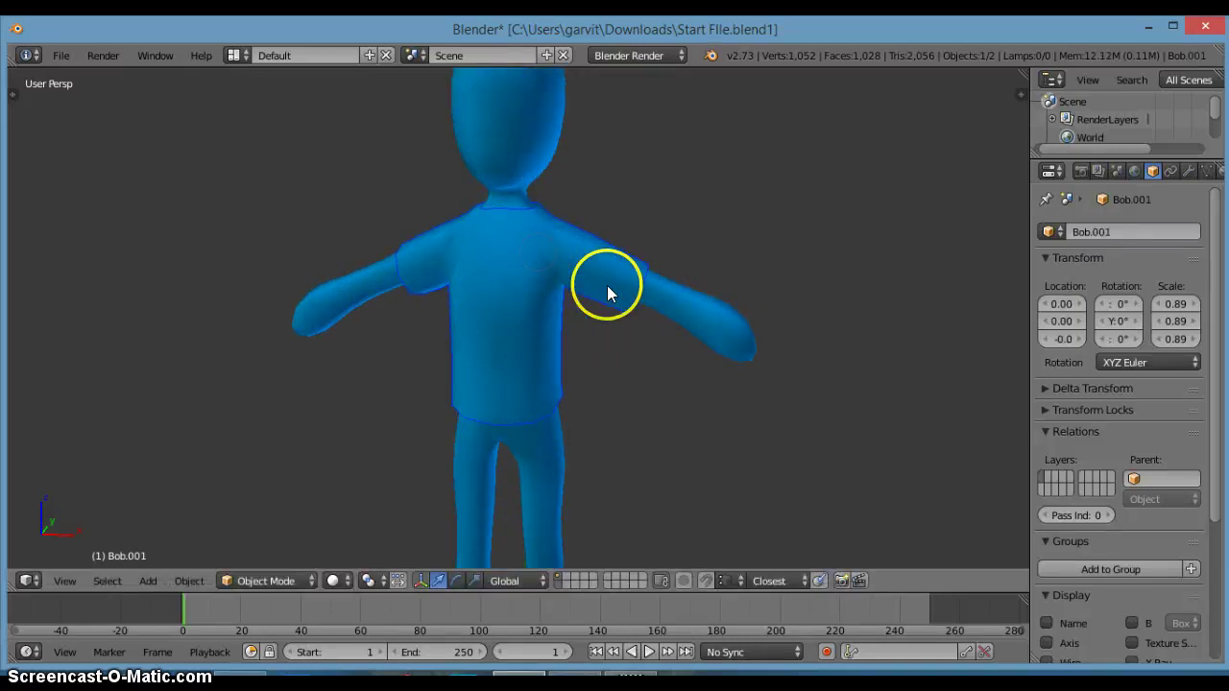
# Step: Join the shirt with the body into one object and try moving the combined character
pyautogui.keyDown('shift'); pyautogui.rightClick(704, 308); pyautogui.keyUp('shift')
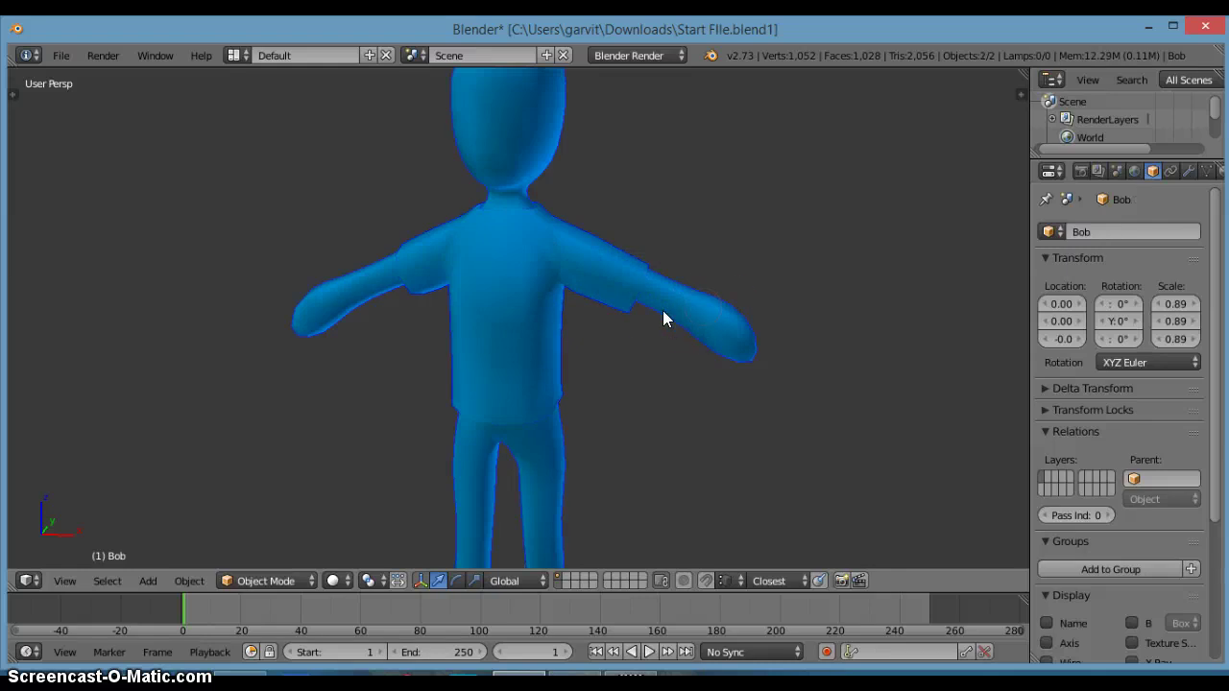
pyautogui.hotkey('ctrl', 'j')
pyautogui.moveTo(665, 309)
pyautogui.mouseDown(button='middle')
pyautogui.moveTo(668, 350)
pyautogui.moveTo(682, 350)
pyautogui.moveTo(562, 299)
pyautogui.moveTo(529, 261)
pyautogui.moveTo(600, 311)
pyautogui.mouseUp(button='middle')
pyautogui.press('Tab')
pyautogui.click(543, 353)
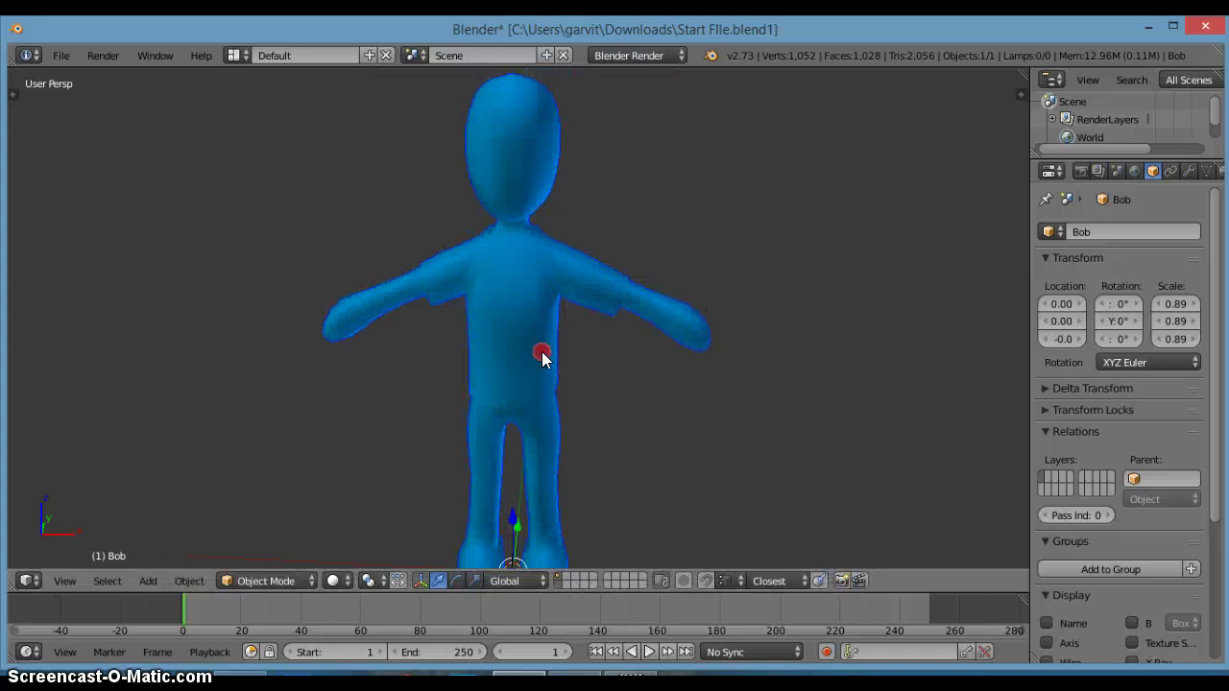
pyautogui.click(524, 331)
pyautogui.press('g')
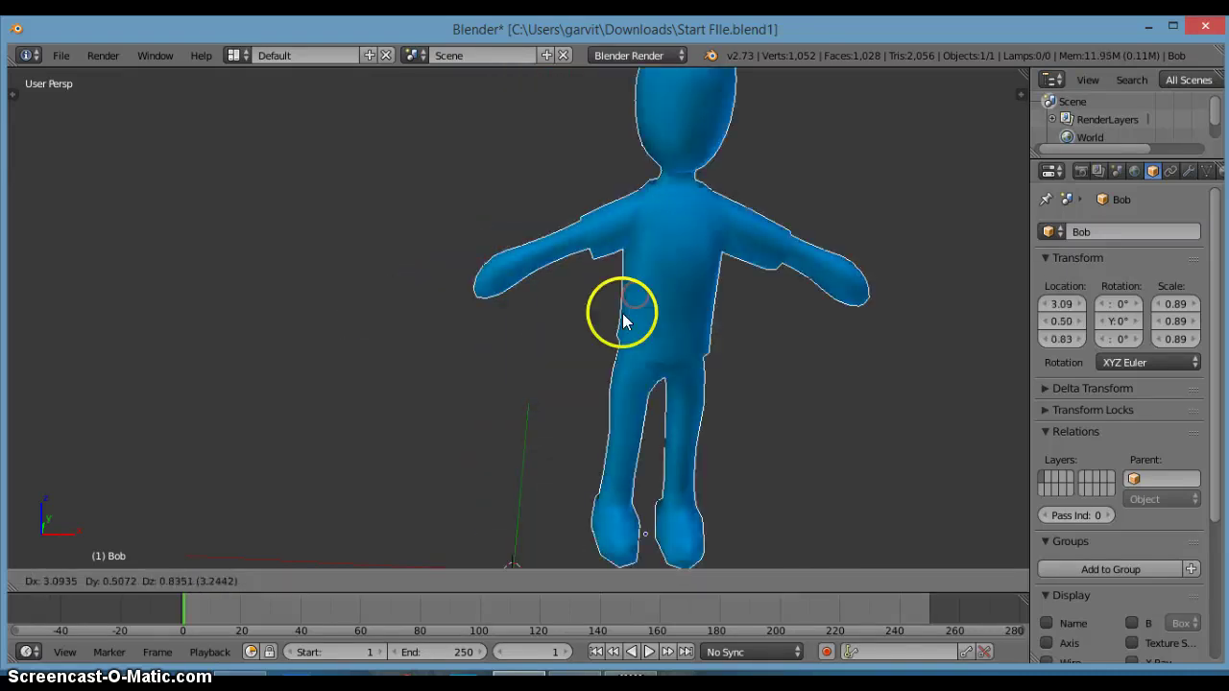
pyautogui.rightClick(562, 314)
# Step: Undo the join, select only the shirt object and try moving it off the body
pyautogui.moveTo(515, 322); pyautogui.dragTo(545, 355, button='middle')
pyautogui.rightClick(545, 353)
pyautogui.moveTo(534, 348); pyautogui.dragTo(608, 298, button='right')
pyautogui.rightClick(532, 375)
# Step: Examine the shirt on the character and where its origin sits between the feet
pyautogui.moveTo(584, 383); pyautogui.dragTo(541, 378, button='middle')
pyautogui.scroll(4, 420, 369)
pyautogui.scroll(-4, 511, 365)
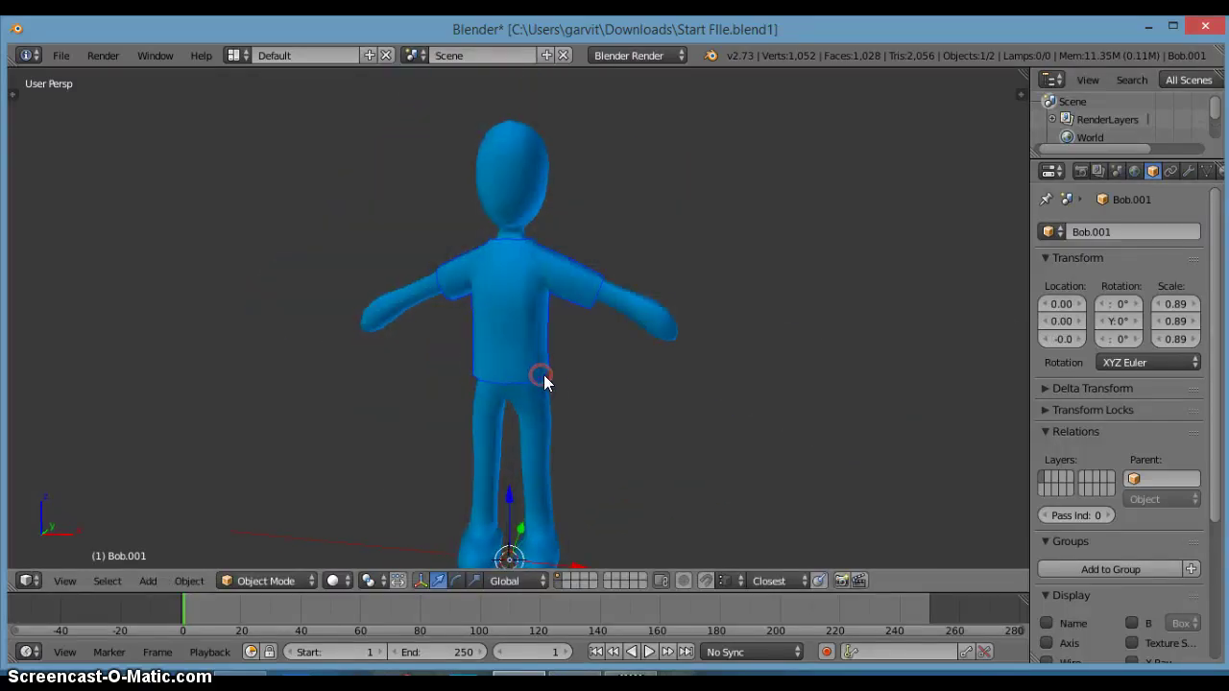
pyautogui.scroll(-4, 558, 378)
pyautogui.scroll(3, 558, 382)
pyautogui.scroll(2, 574, 385)
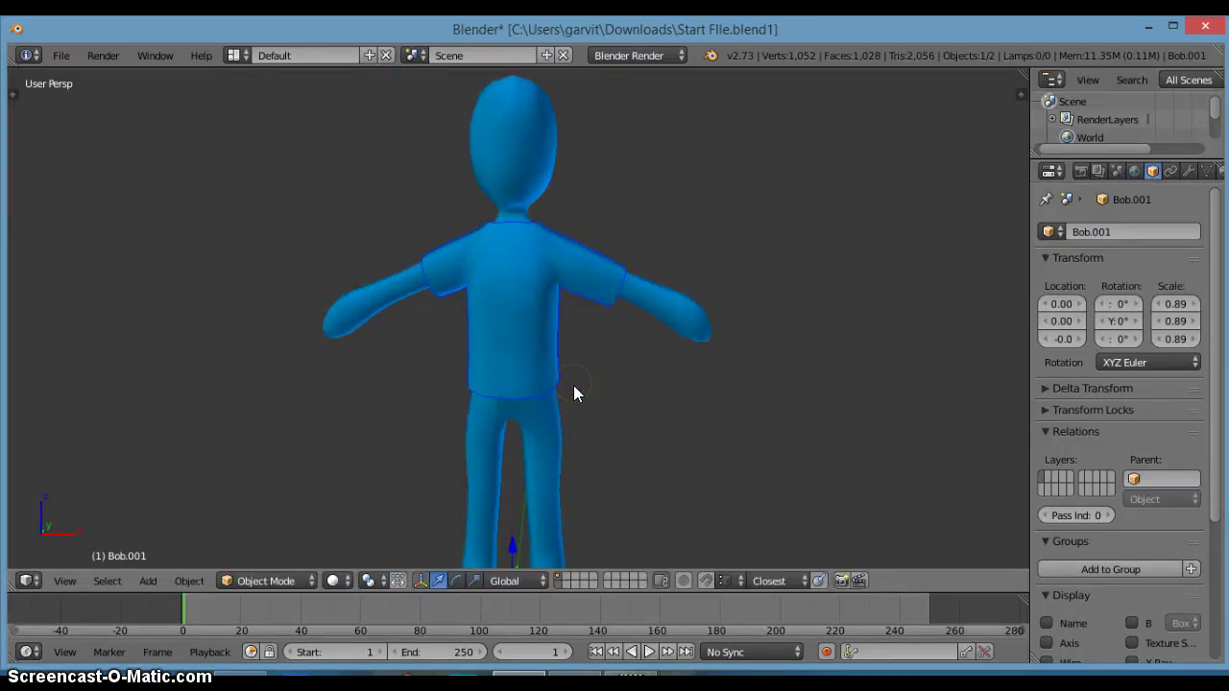
pyautogui.scroll(-1, 725, 361)
pyautogui.keyDown('shift'); pyautogui.moveTo(694, 332); pyautogui.dragTo(689, 262, button='middle'); pyautogui.keyUp('shift')
pyautogui.scroll(3, 606, 385)
pyautogui.keyDown('shift'); pyautogui.moveTo(606, 385); pyautogui.dragTo(608, 250, button='middle'); pyautogui.keyUp('shift')
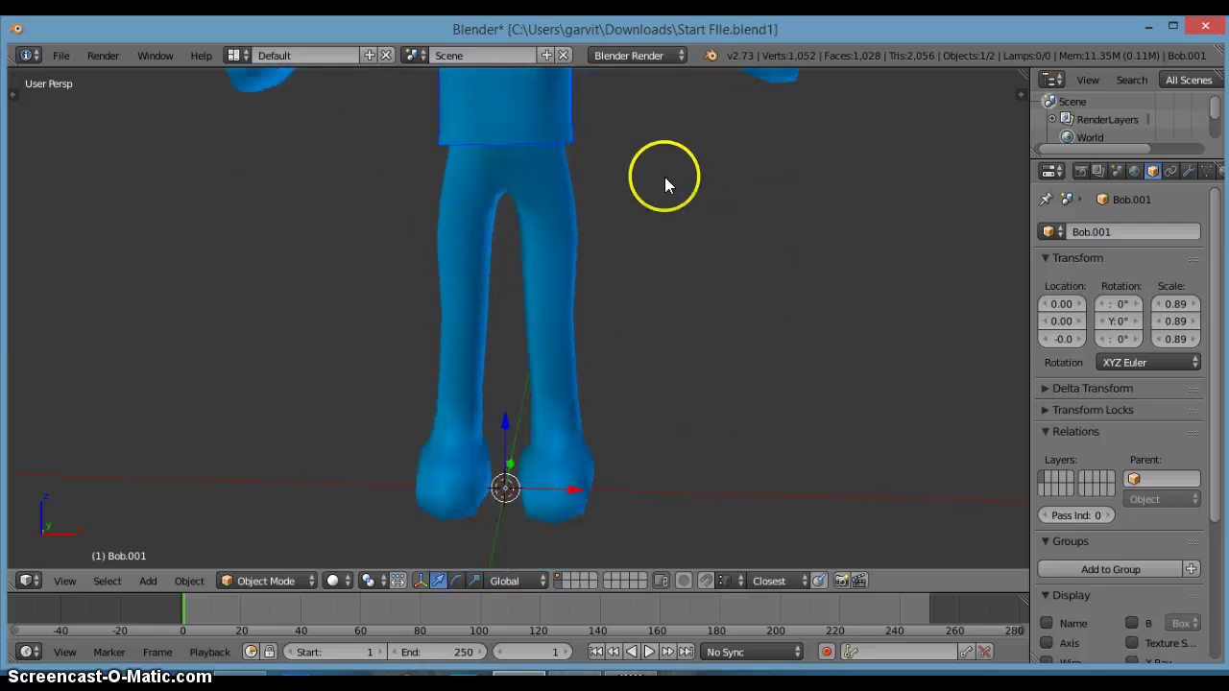
pyautogui.scroll(-4, 576, 277)
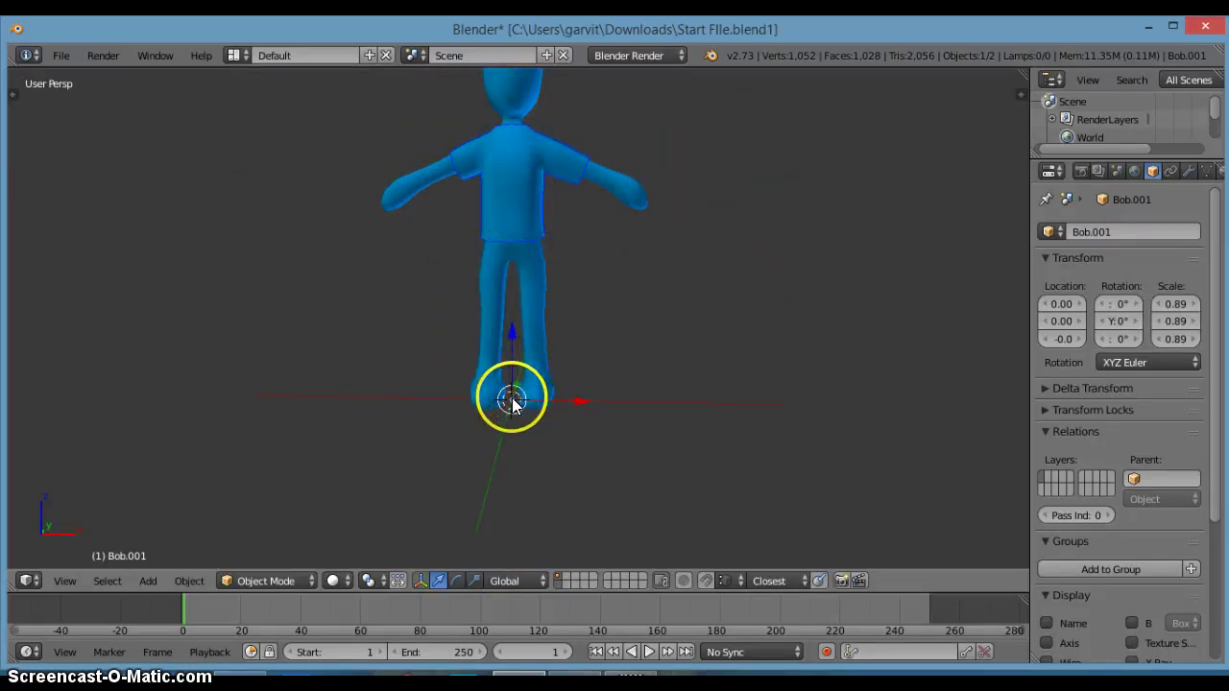
pyautogui.keyDown('shift'); pyautogui.moveTo(592, 388); pyautogui.dragTo(543, 425, button='middle'); pyautogui.keyUp('shift')
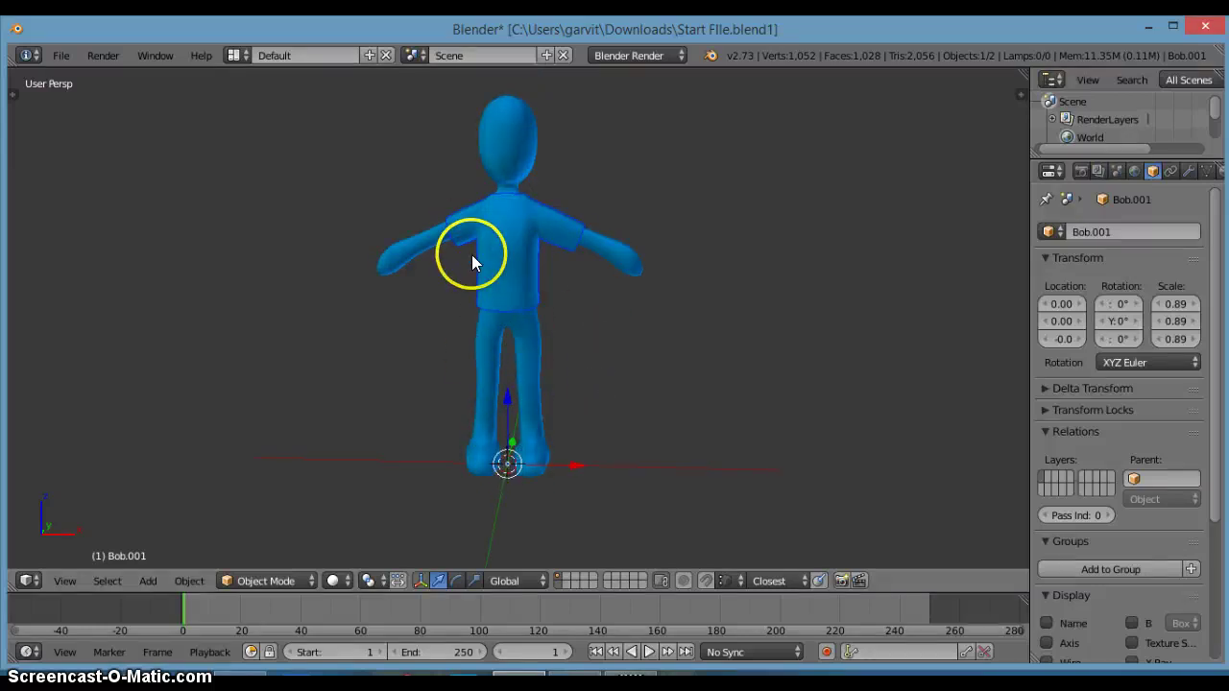
pyautogui.keyDown('ctrl'); pyautogui.moveTo(513, 264); pyautogui.dragTo(479, 206, button='middle'); pyautogui.keyUp('ctrl')
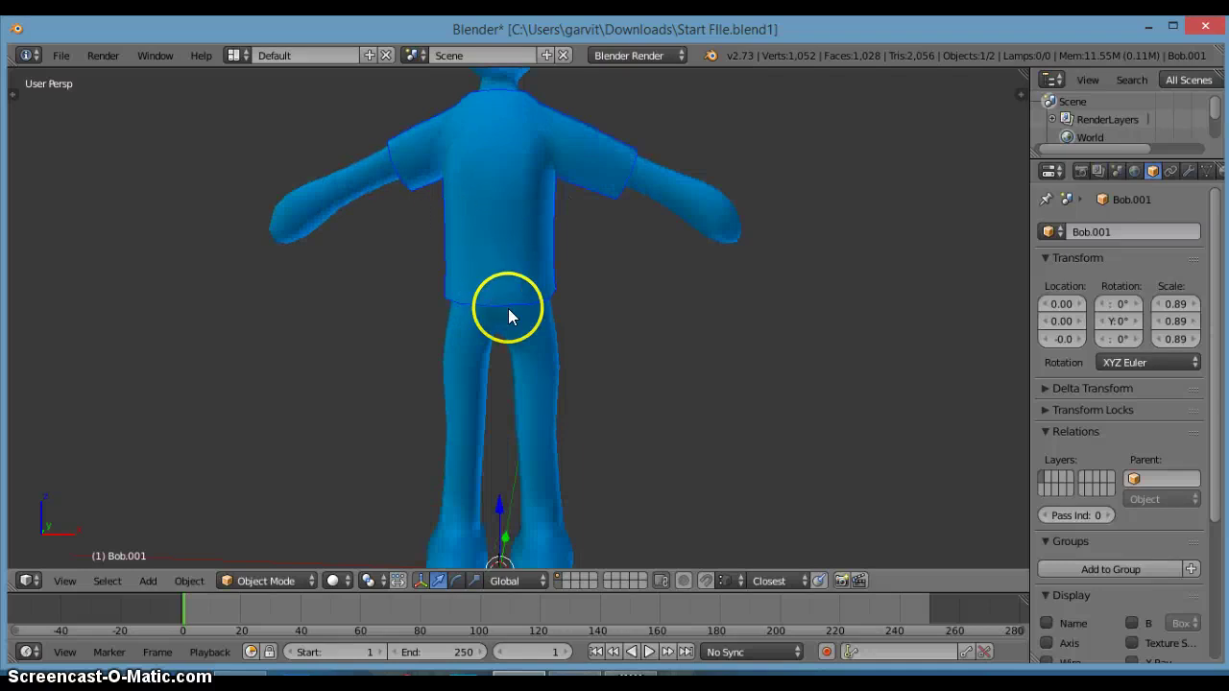
pyautogui.keyDown('ctrl'); pyautogui.moveTo(508, 309); pyautogui.dragTo(534, 497, button='middle'); pyautogui.keyUp('ctrl')
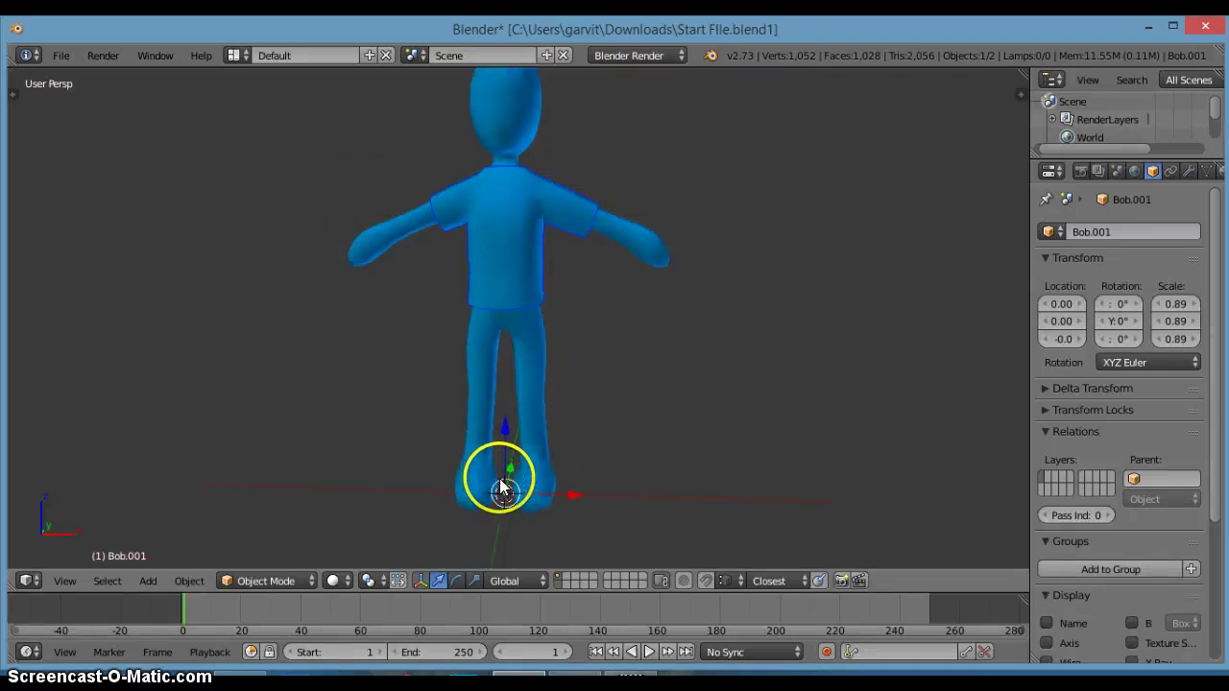
pyautogui.scroll(3, 502, 478)
pyautogui.keyDown('shift'); pyautogui.moveTo(512, 454); pyautogui.dragTo(545, 215, button='middle'); pyautogui.keyUp('shift')
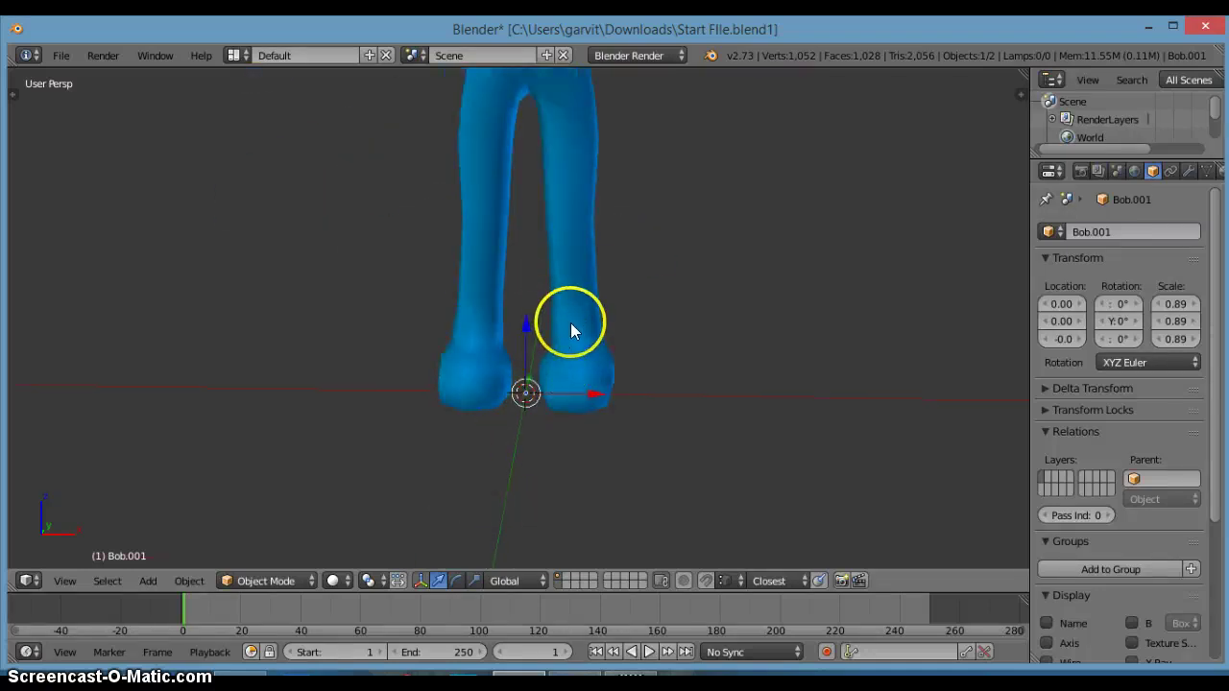
pyautogui.scroll(-3, 574, 303)
pyautogui.keyDown('shift'); pyautogui.moveTo(570, 323); pyautogui.dragTo(595, 443, button='middle'); pyautogui.keyUp('shift')
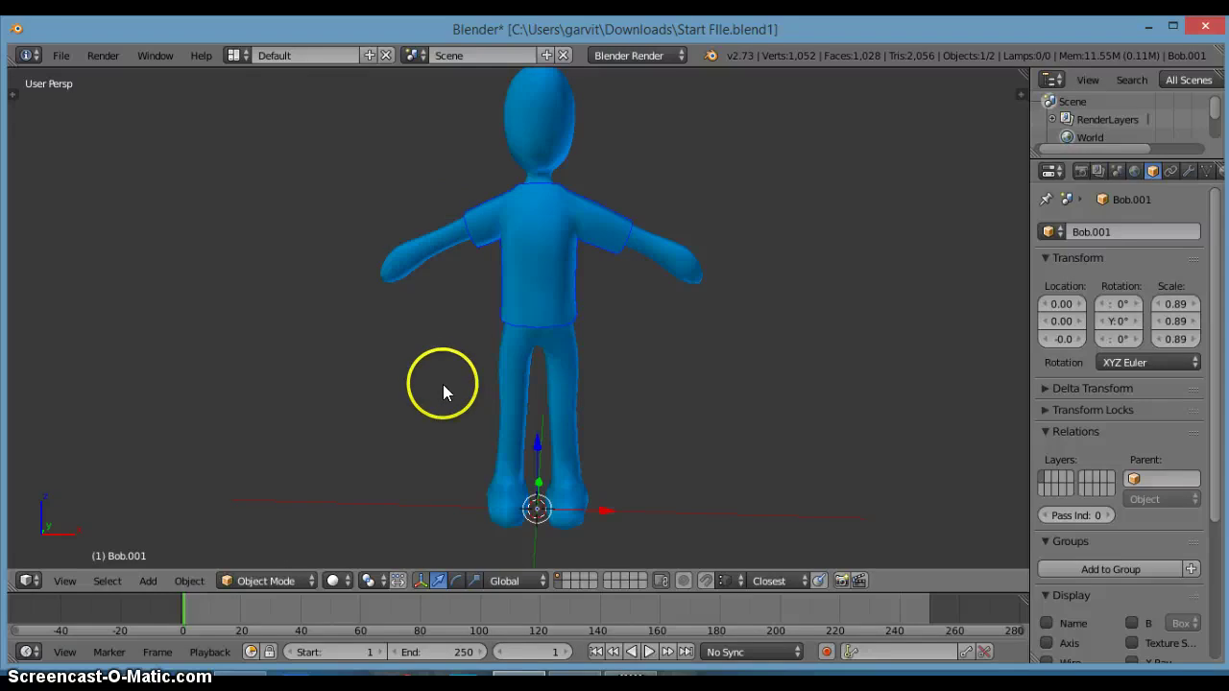
# Step: Set the shirt's origin to its geometry
pyautogui.press('t')
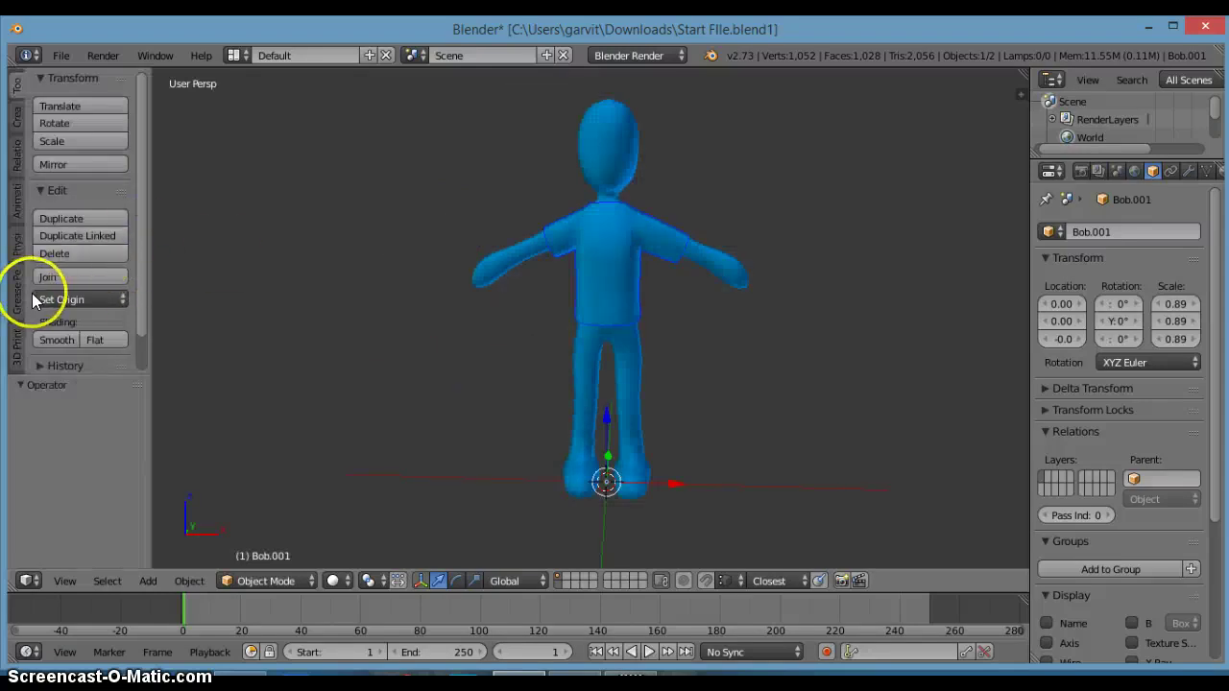
pyautogui.scroll(-2, 33, 301)
pyautogui.click(65, 265)
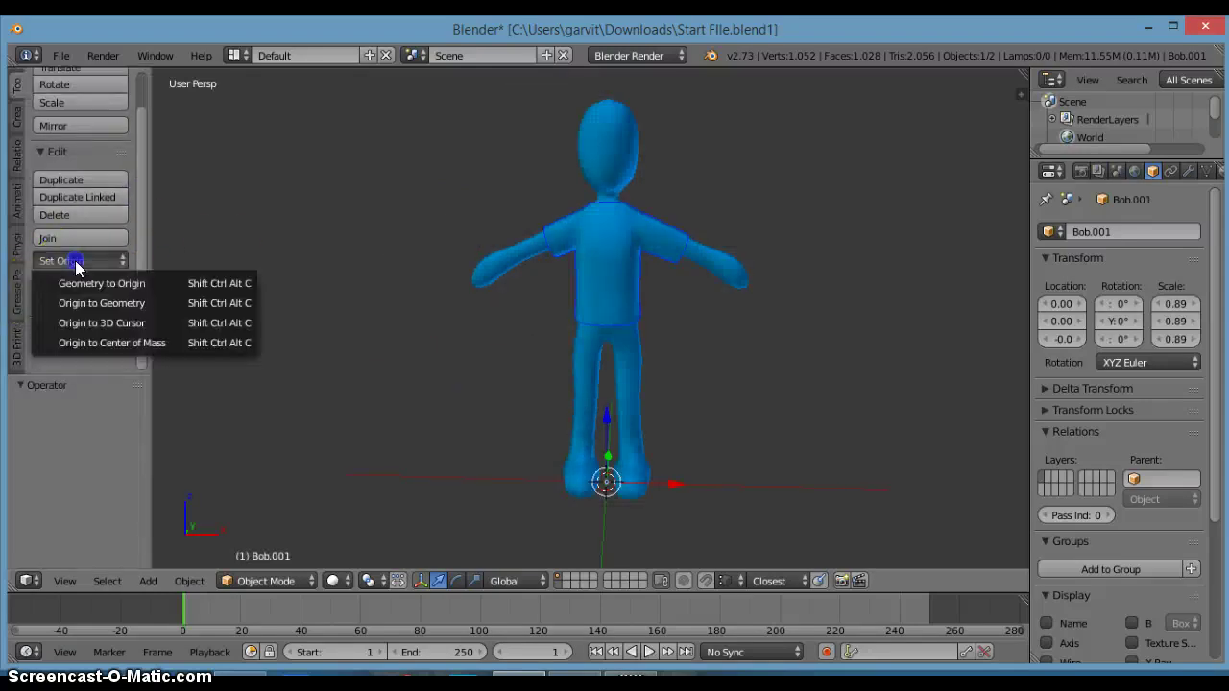
pyautogui.click(159, 302)
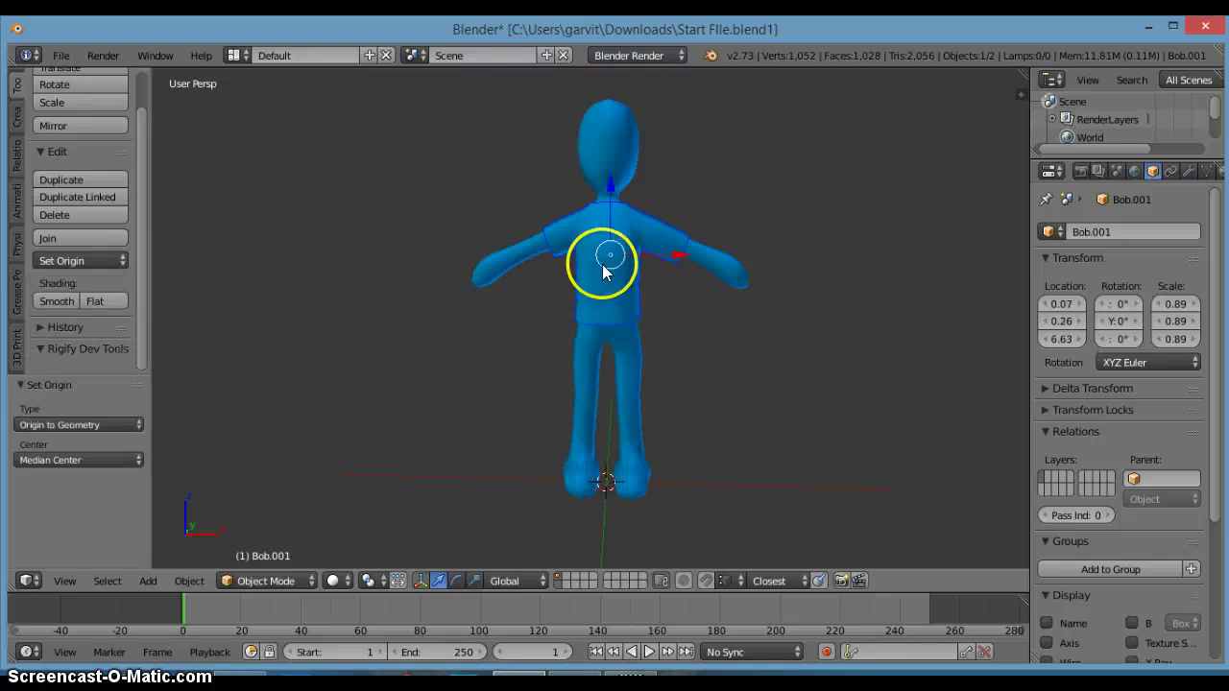
# Step: Try moving the shirt from its new origin, and compare its origin with the body's
pyautogui.moveTo(622, 257); pyautogui.dragTo(637, 225)
pyautogui.press('Escape')
pyautogui.rightClick(606, 361)
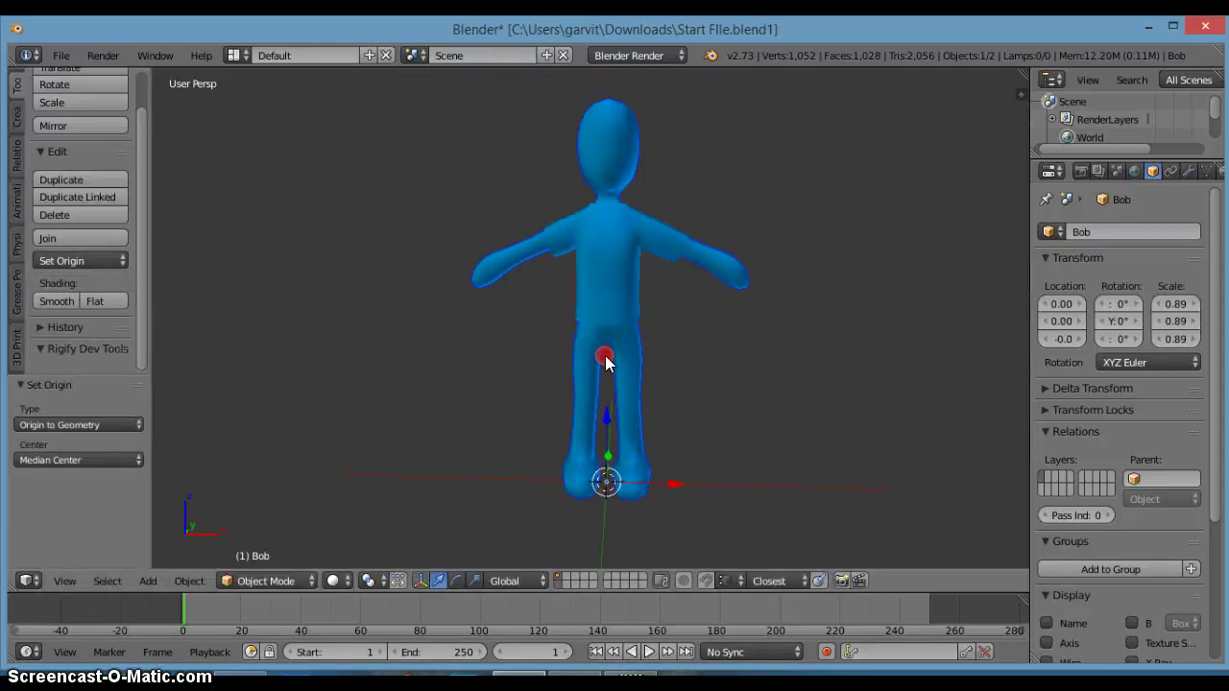
pyautogui.rightClick(614, 288)
pyautogui.press('t')
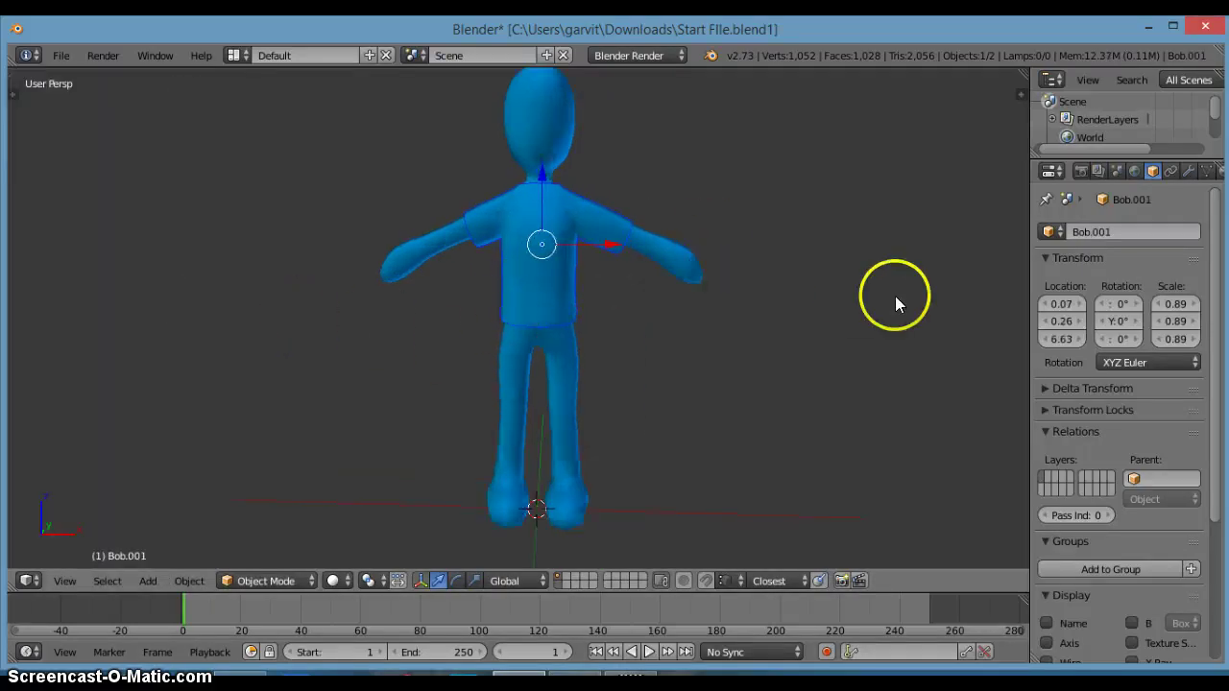
# Step: Add a Solidify modifier to the shirt object
pyautogui.moveTo(1032, 256); pyautogui.dragTo(956, 268)
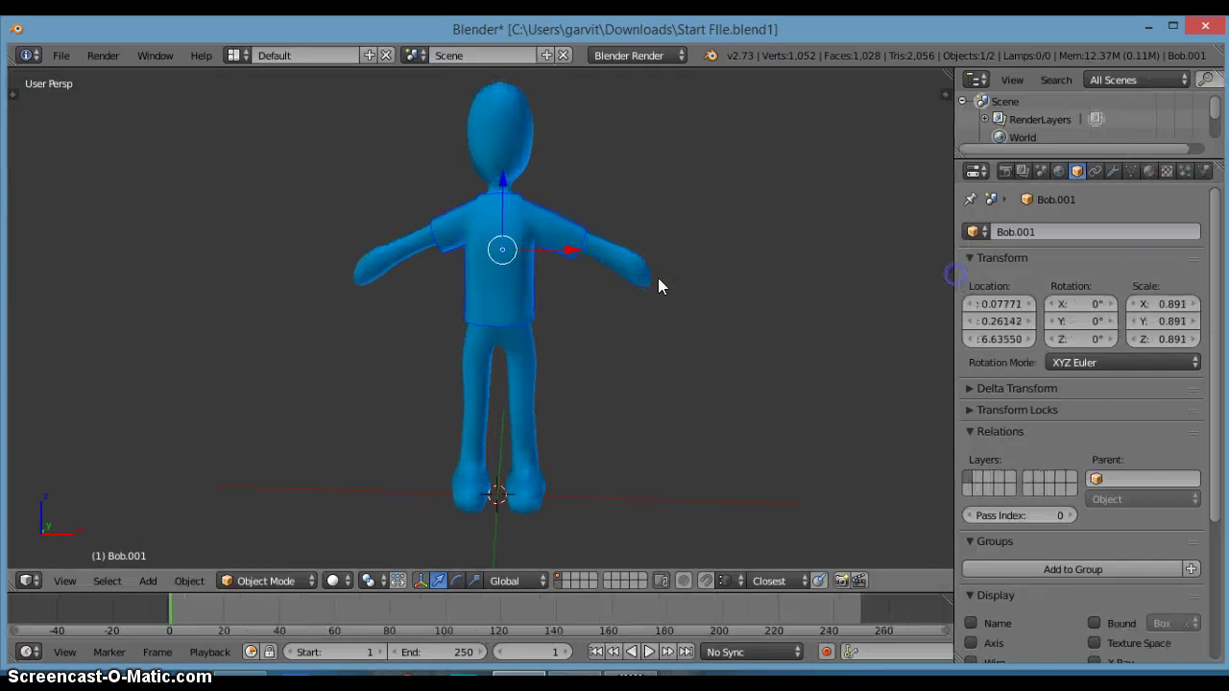
pyautogui.scroll(3, 658, 283)
pyautogui.moveTo(593, 297); pyautogui.dragTo(766, 286, button='middle')
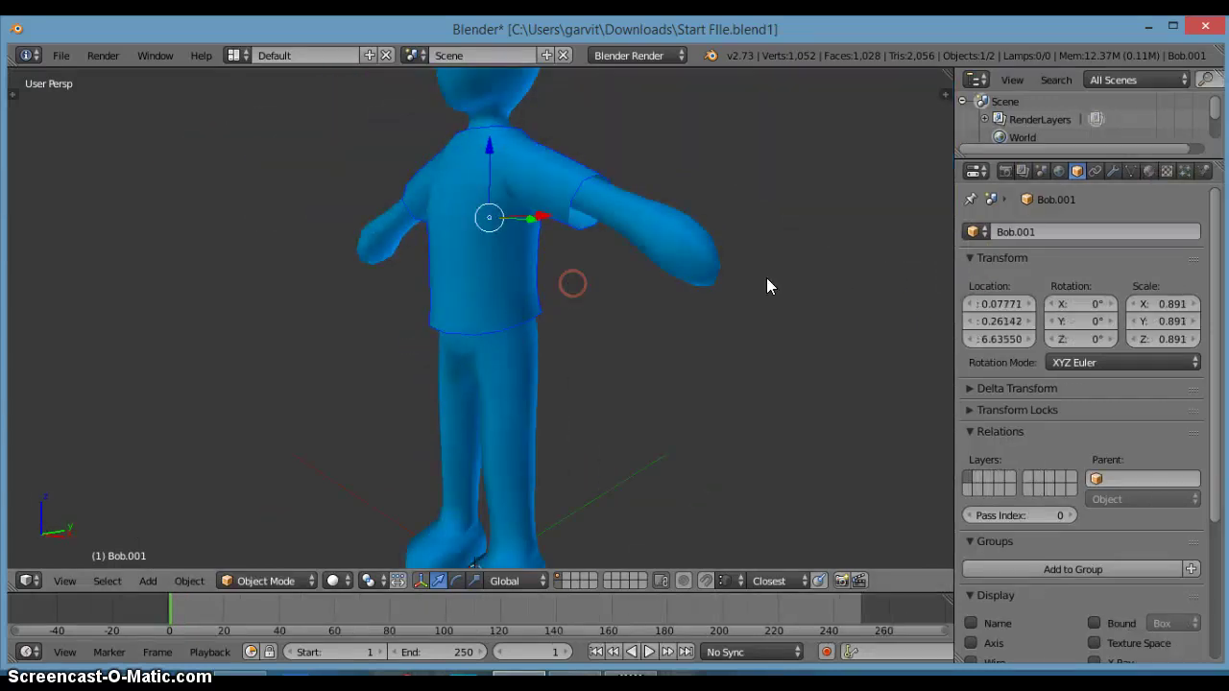
pyautogui.click(1112, 172)
pyautogui.click(1098, 233)
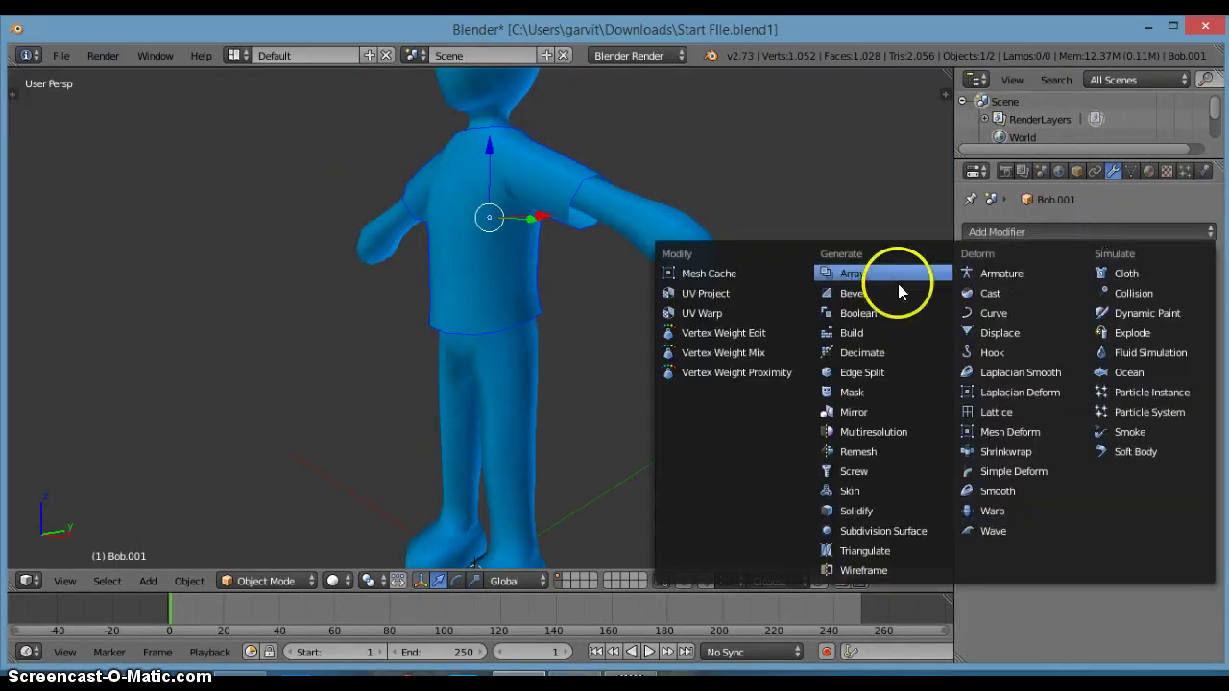
pyautogui.click(924, 510)
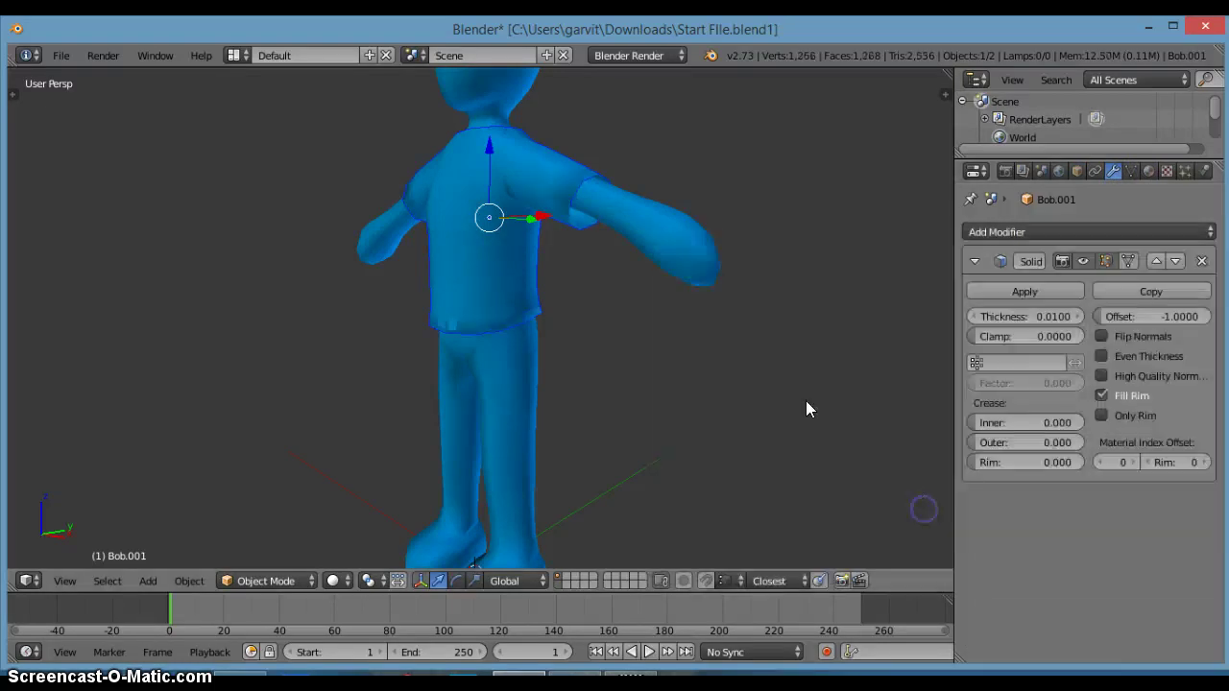
# Step: Set the shirt's Solidify thickness to 0.15
pyautogui.moveTo(805, 400); pyautogui.dragTo(681, 382, button='middle')
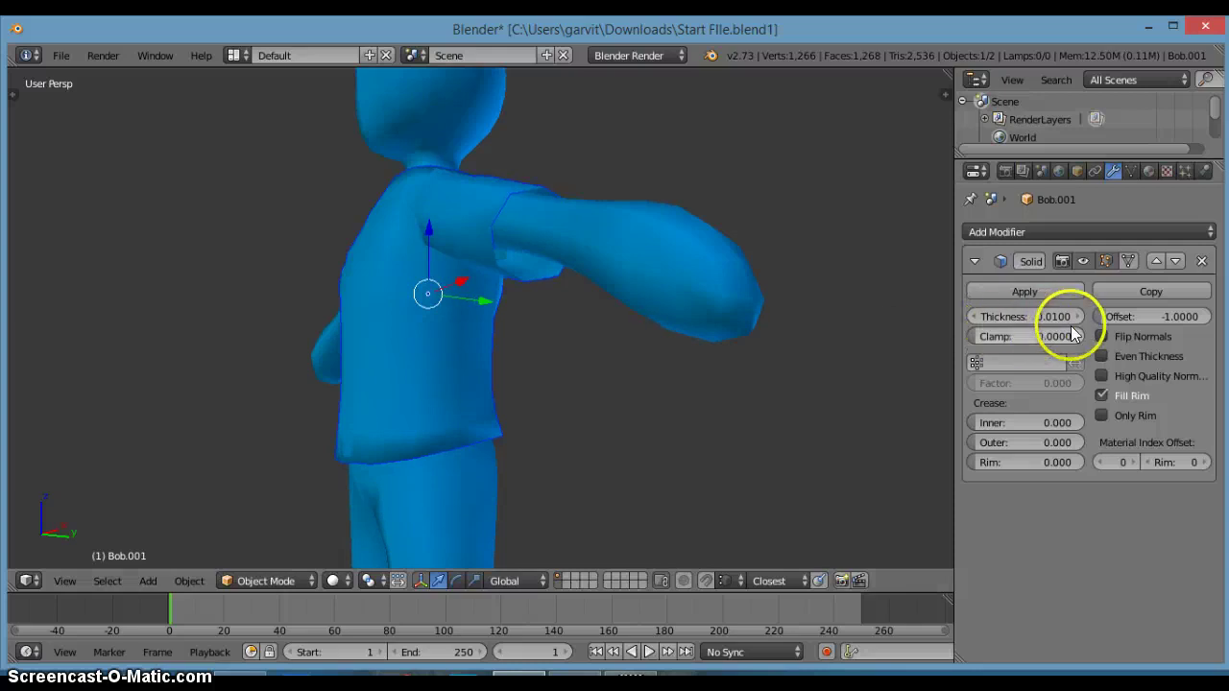
pyautogui.click(1077, 320)
pyautogui.moveTo(1077, 320); pyautogui.dragTo(1026, 316)
pyautogui.click(1039, 316)
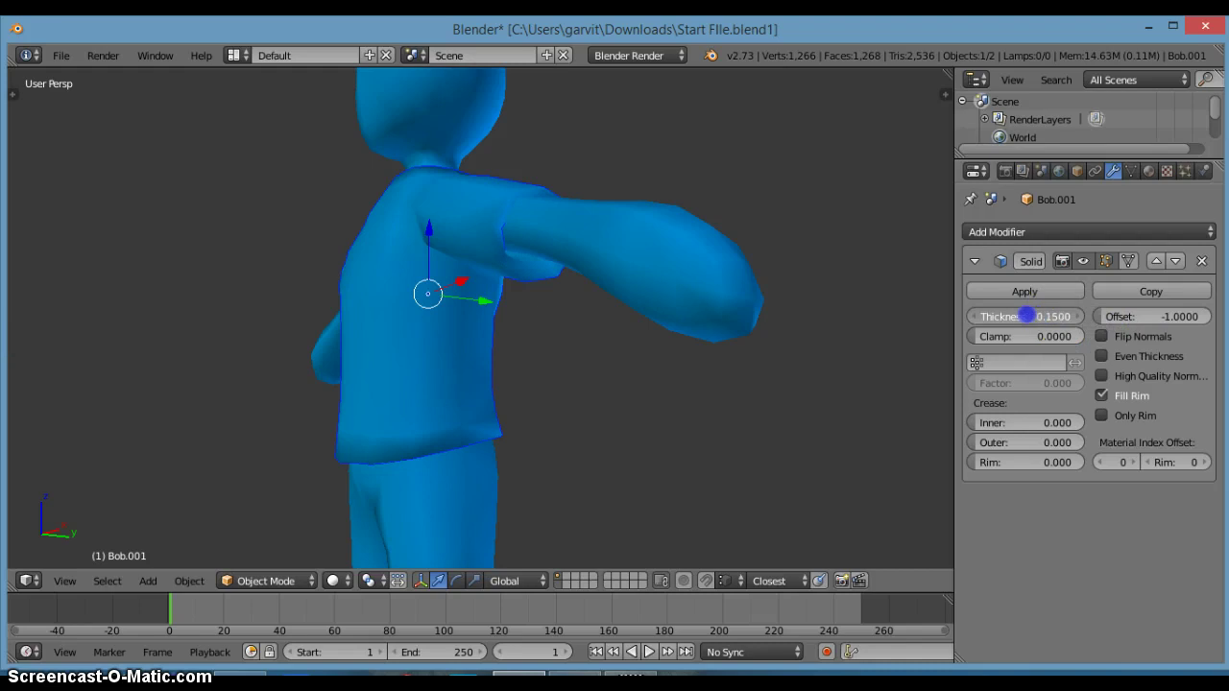
# Step: Change the shared Character material's diffuse colour to cyan, R 0.027, G 0.668, B 0.800
pyautogui.click(1150, 171)
pyautogui.click(1021, 516)
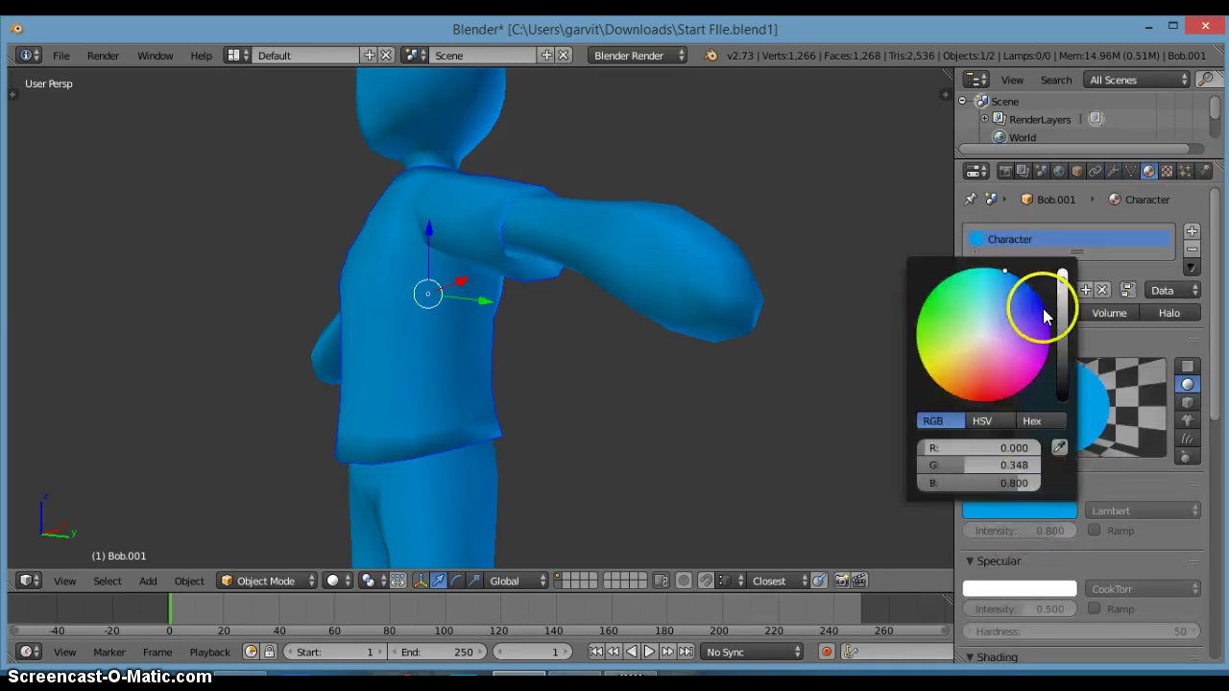
pyautogui.moveTo(1043, 308)
pyautogui.mouseDown()
pyautogui.moveTo(1045, 331)
pyautogui.moveTo(977, 348)
pyautogui.moveTo(993, 266)
pyautogui.moveTo(988, 280)
pyautogui.mouseUp()
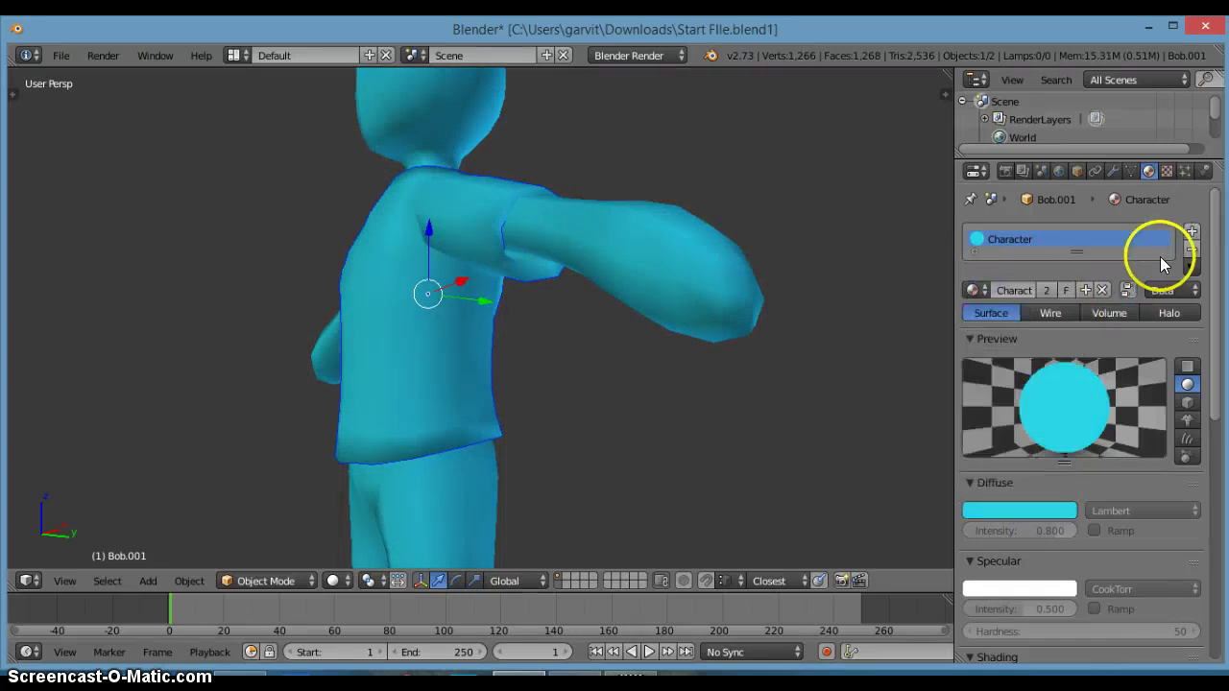
# Step: Add a second material slot with a new material to the shirt
pyautogui.click(1192, 234)
pyautogui.click(1192, 236)
pyautogui.click(989, 293)
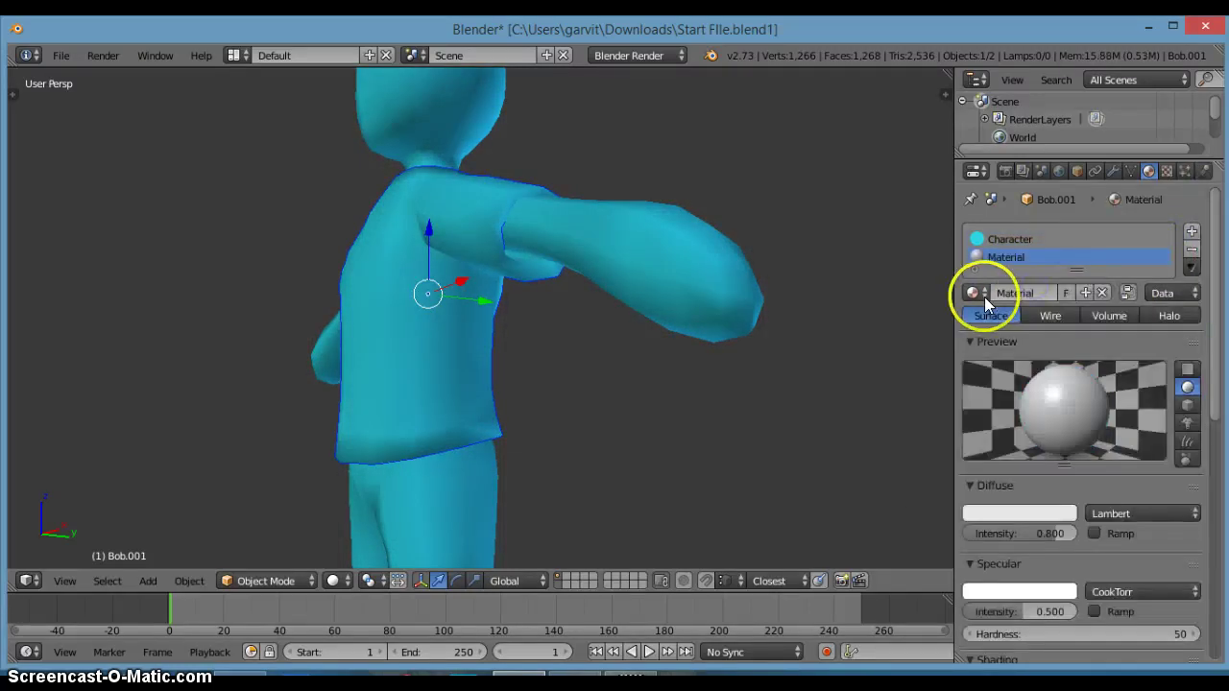
# Step: Make the Character material in the shirt's first slot a separate copy, independent of the body's material
pyautogui.click(1037, 240)
pyautogui.click(1085, 293)
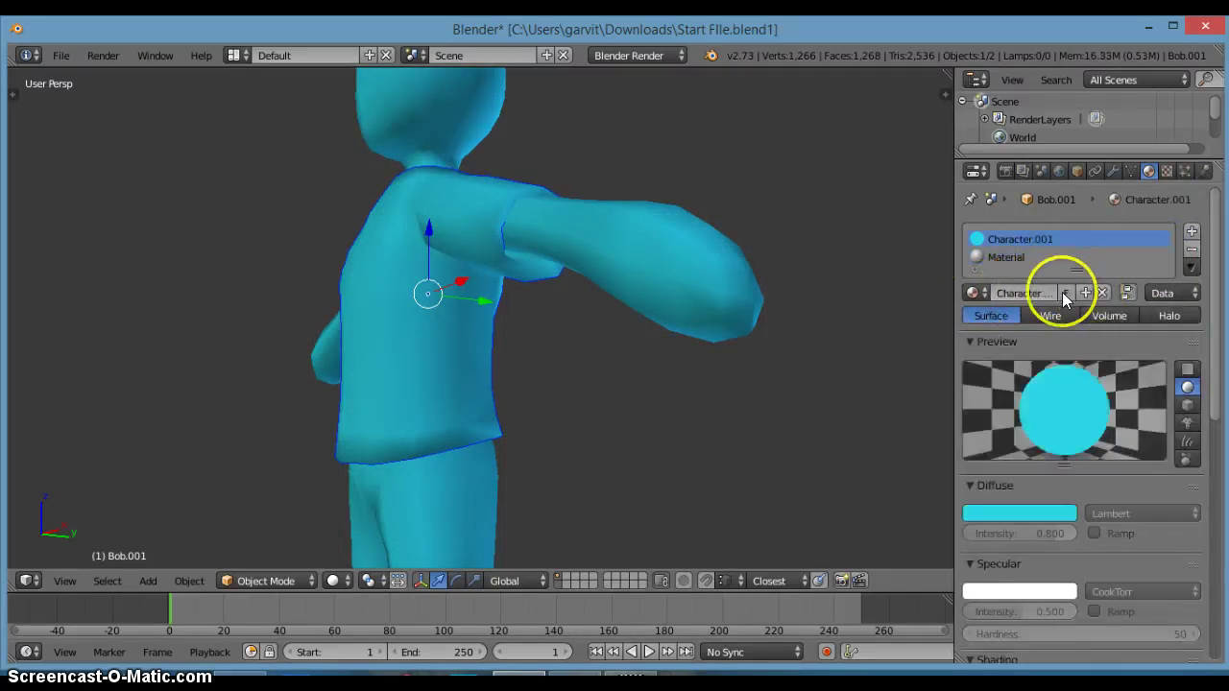
pyautogui.click(974, 294)
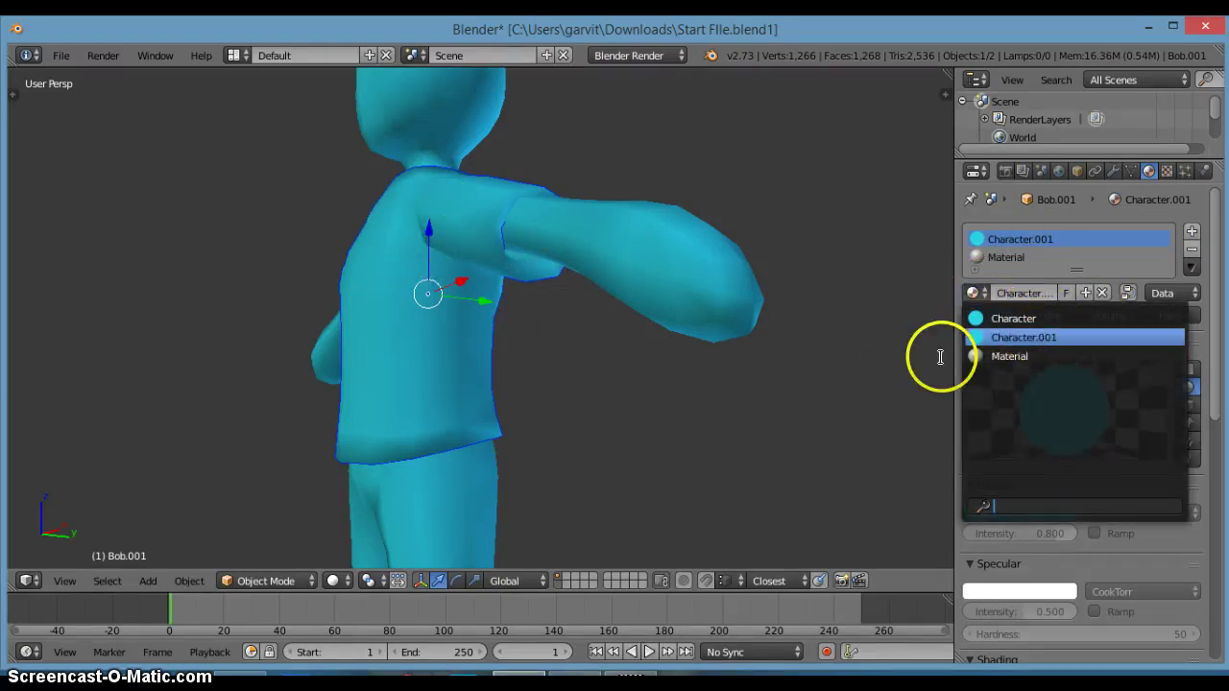
pyautogui.click(1018, 337)
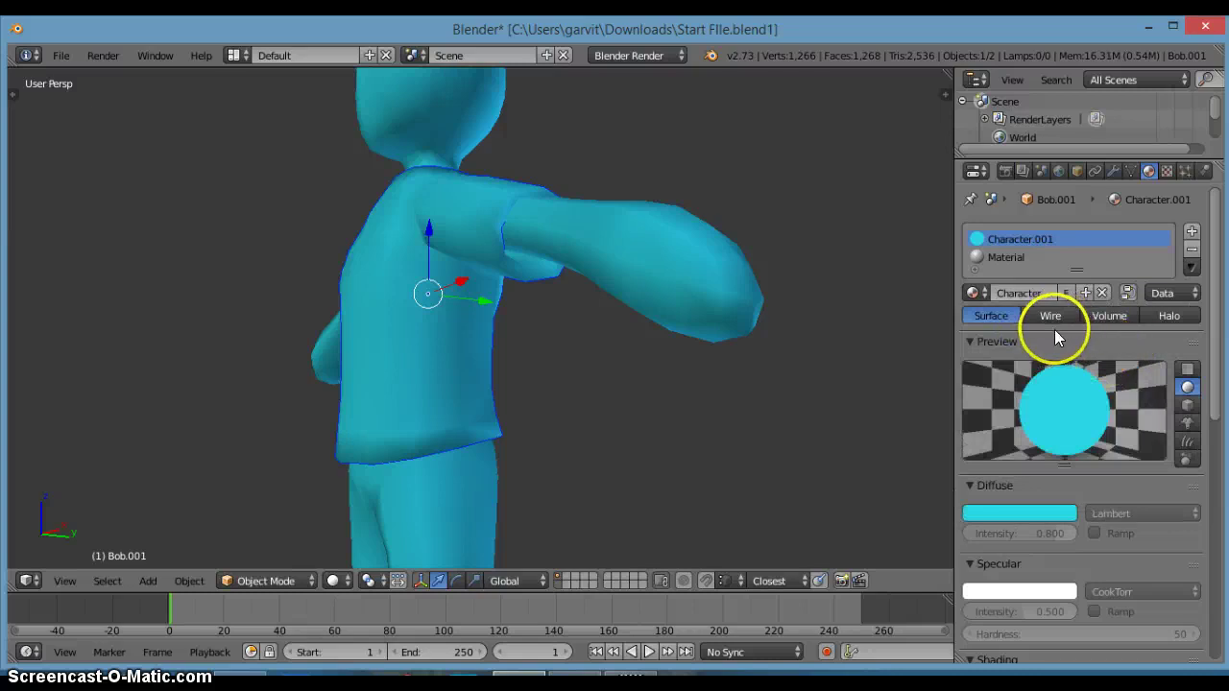
# Step: Assign the Character.001 material to the shirt's second material slot
pyautogui.click(1012, 258)
pyautogui.click(973, 293)
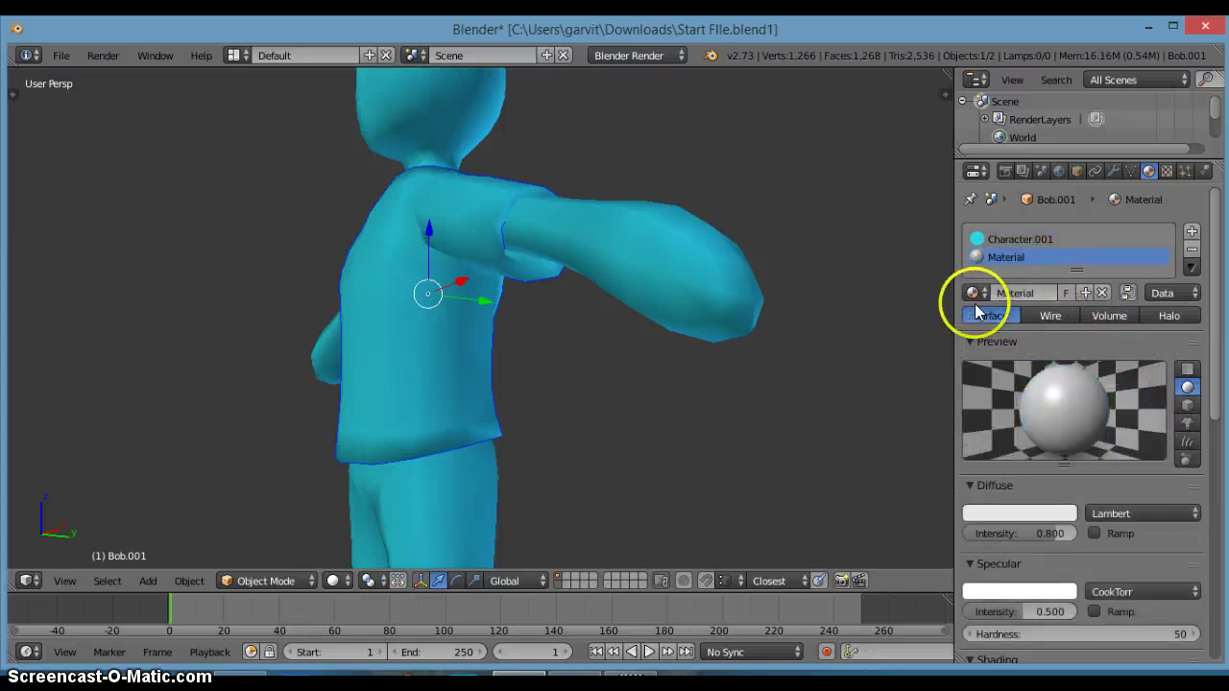
pyautogui.click(1047, 339)
# Step: Set the diffuse colour of the shirt's Character.001 material to orange
pyautogui.scroll(-3, 1161, 434)
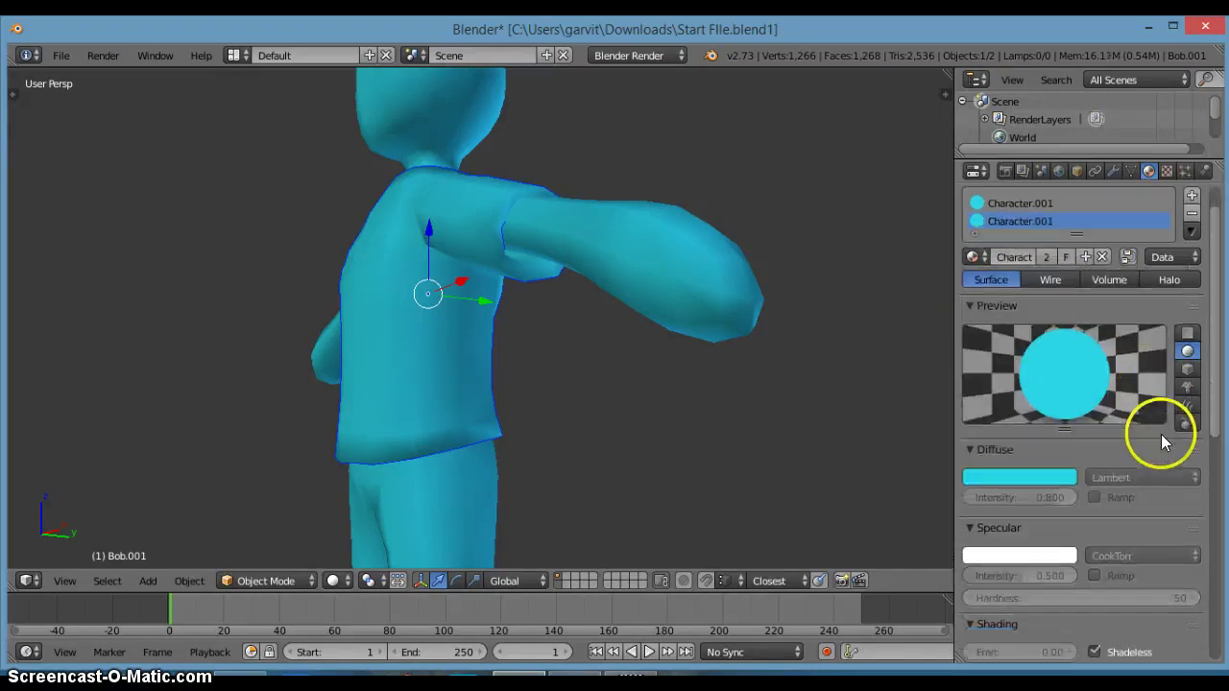
pyautogui.click(1058, 439)
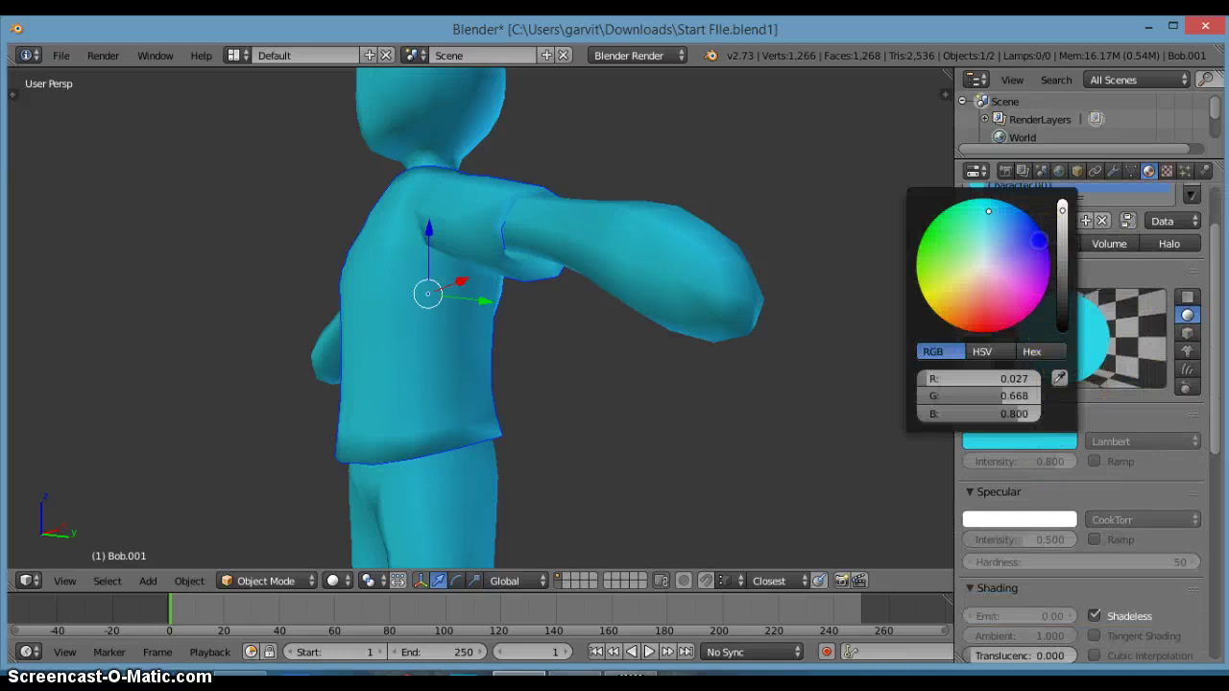
pyautogui.moveTo(1039, 240); pyautogui.dragTo(943, 335)
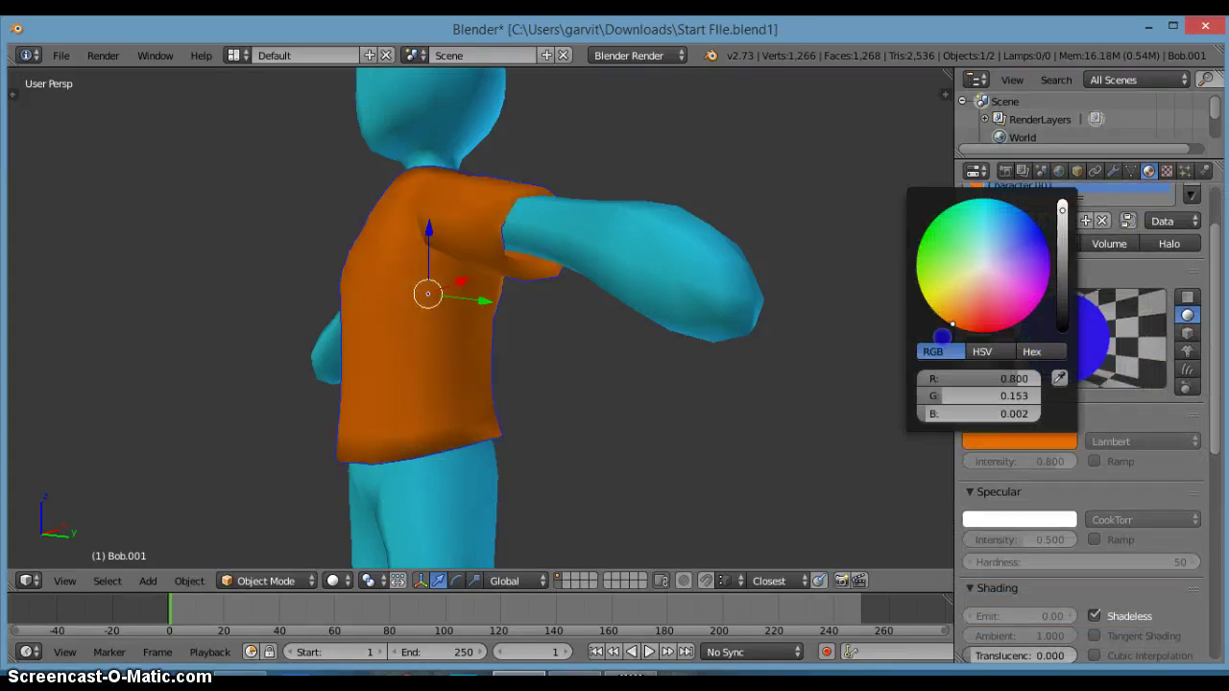
pyautogui.scroll(2, 714, 335)
pyautogui.moveTo(714, 335)
pyautogui.mouseDown(button='middle')
pyautogui.moveTo(645, 351)
pyautogui.moveTo(709, 332)
pyautogui.mouseUp(button='middle')
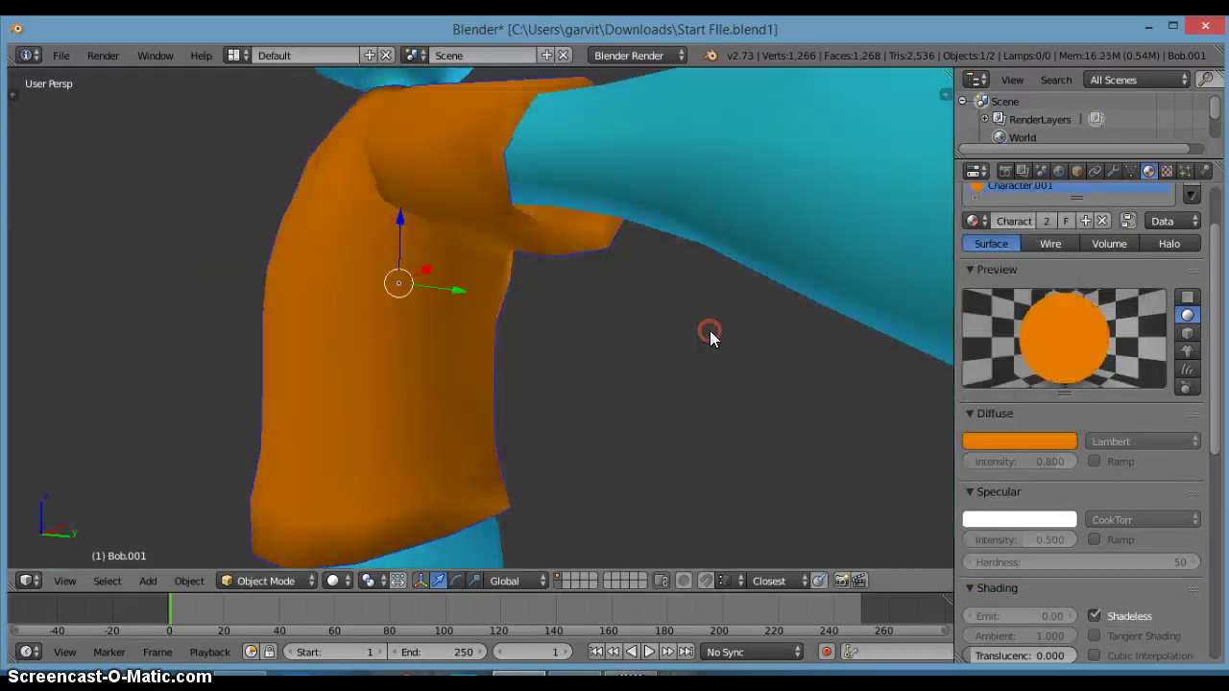
# Step: Reduce the shirt's Solidify thickness to 0.12 and inspect the sleeves and hem from several sides
pyautogui.click(1113, 171)
pyautogui.moveTo(1040, 307); pyautogui.dragTo(1006, 322)
pyautogui.scroll(-5, 698, 289)
pyautogui.moveTo(643, 289); pyautogui.dragTo(785, 305, button='middle')
pyautogui.scroll(-3, 749, 315)
pyautogui.moveTo(672, 359)
pyautogui.mouseDown(button='middle')
pyautogui.moveTo(628, 386)
pyautogui.moveTo(662, 381)
pyautogui.mouseUp(button='middle')
pyautogui.scroll(5, 655, 378)
pyautogui.scroll(-3, 639, 380)
pyautogui.scroll(2, 639, 380)
pyautogui.moveTo(594, 326)
pyautogui.mouseDown(button='middle')
pyautogui.moveTo(586, 313)
pyautogui.moveTo(732, 362)
pyautogui.moveTo(741, 403)
pyautogui.moveTo(742, 374)
pyautogui.mouseUp(button='middle')
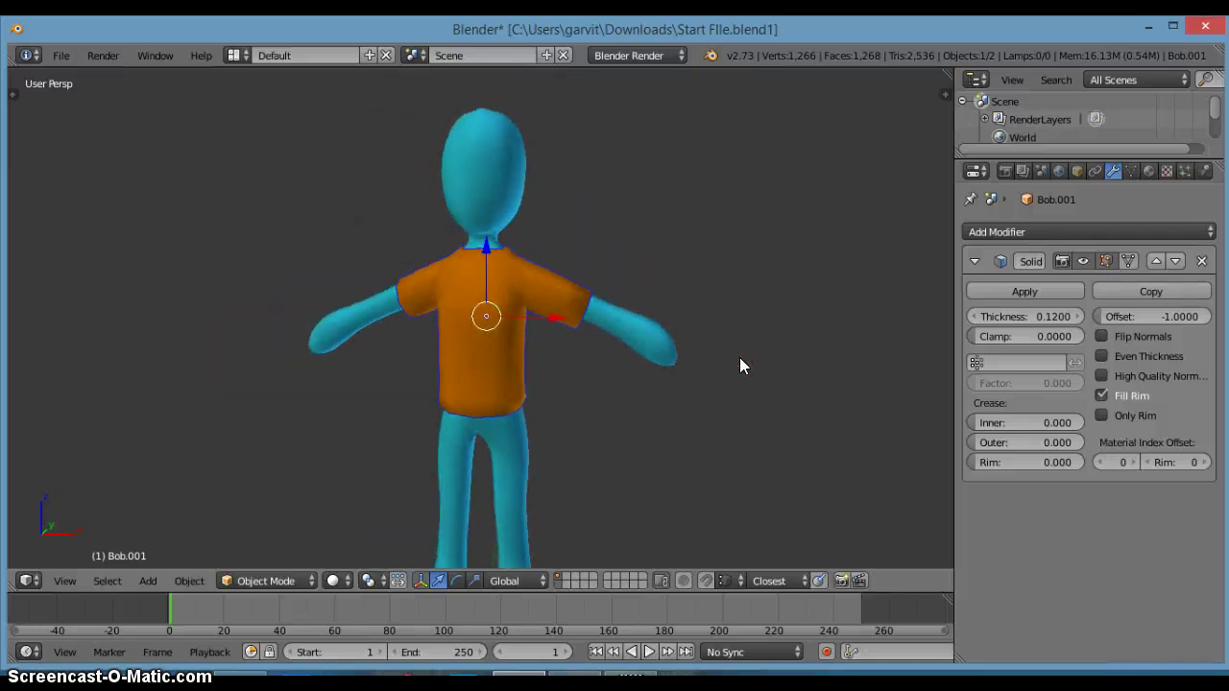
# Step: Add a level 2 Subdivision Surface modifier to the shirt
pyautogui.hotkey('ctrl', '2')
pyautogui.scroll(3, 719, 362)
pyautogui.press('w')
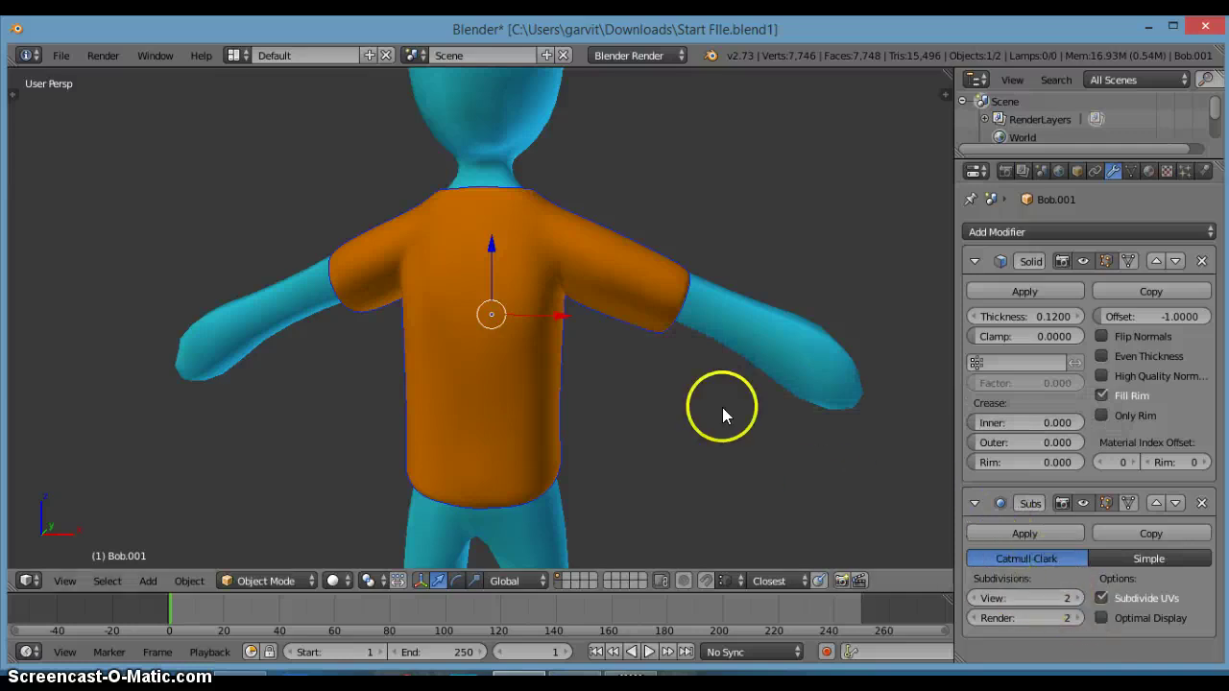
# Step: Try viewport subdivision levels up to 5 on the shirt, and settle on a view level of 1
pyautogui.moveTo(723, 411); pyautogui.dragTo(650, 409, button='middle')
pyautogui.click(1076, 598)
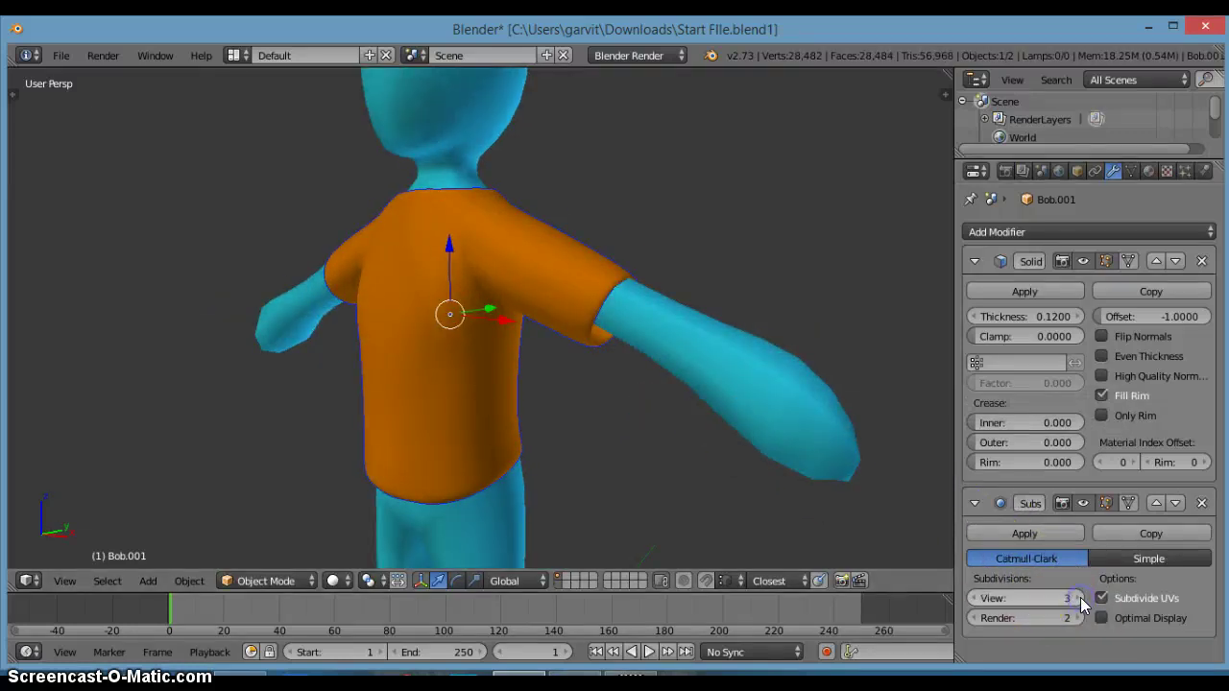
pyautogui.click(1076, 599)
pyautogui.click(1076, 598)
pyautogui.click(973, 593)
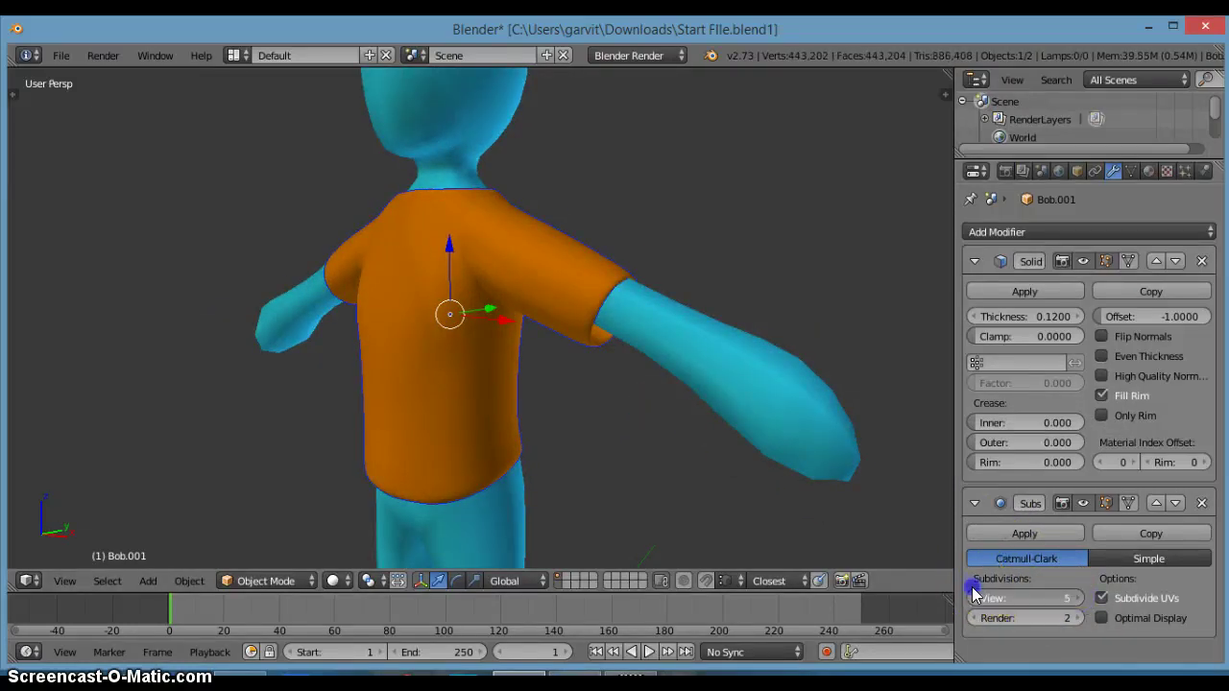
pyautogui.click(973, 593)
pyautogui.click(973, 593)
pyautogui.click(975, 598)
pyautogui.moveTo(625, 423); pyautogui.dragTo(689, 415, button='middle')
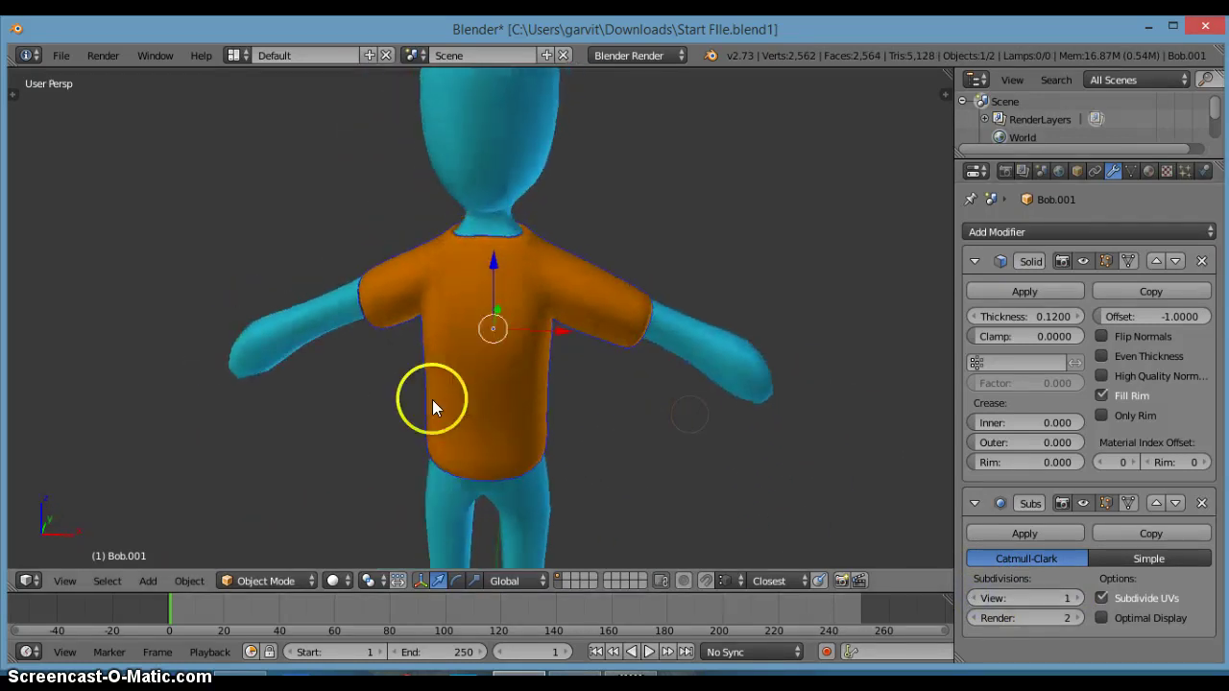
# Step: Apply smooth shading to the shirt
pyautogui.press('t')
pyautogui.scroll(2, 101, 217)
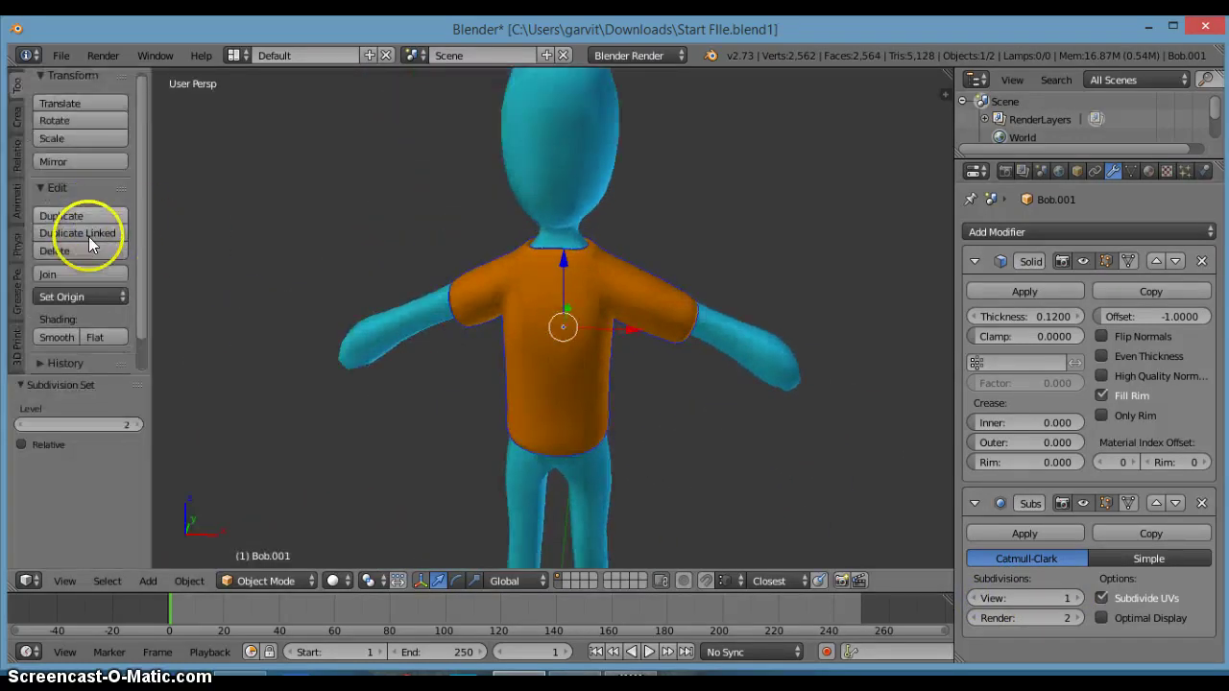
pyautogui.click(64, 338)
pyautogui.press('t')
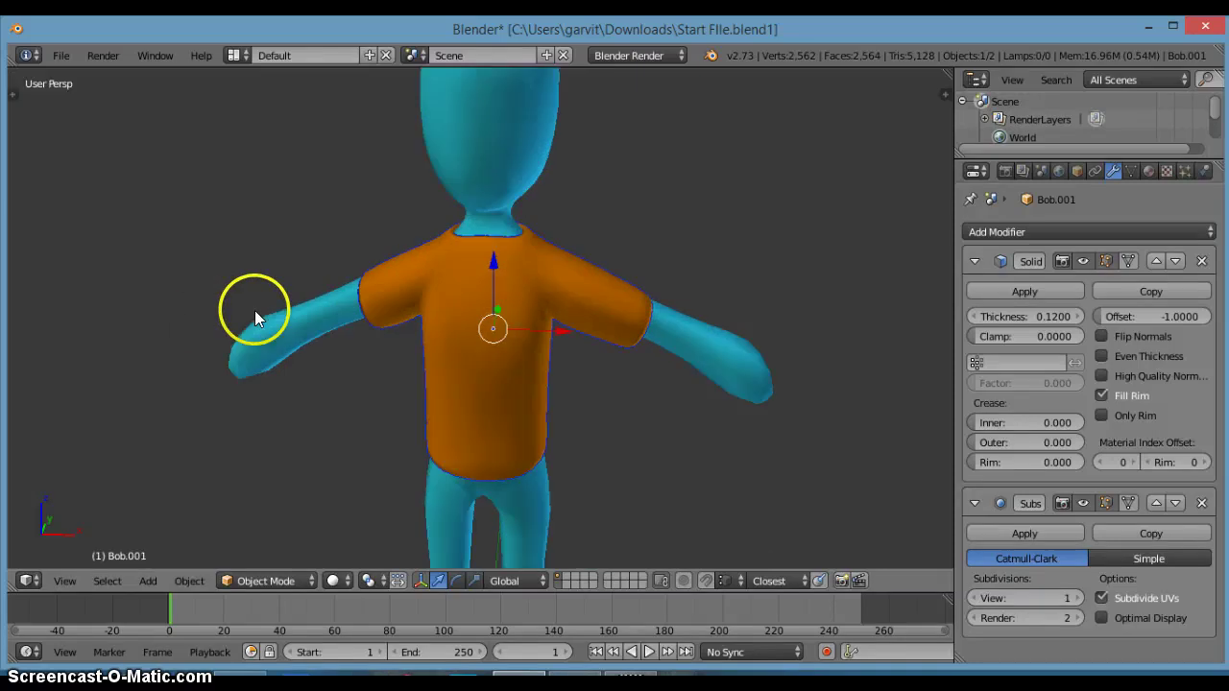
# Step: Try moving the shirt along the vertical axis on the body
pyautogui.moveTo(461, 318)
pyautogui.mouseDown(button='middle')
pyautogui.moveTo(400, 334)
pyautogui.moveTo(432, 340)
pyautogui.moveTo(457, 313)
pyautogui.mouseUp(button='middle')
pyautogui.click(494, 255)
pyautogui.moveTo(493, 256); pyautogui.dragTo(522, 262)
pyautogui.moveTo(615, 336); pyautogui.dragTo(618, 320, button='middle')
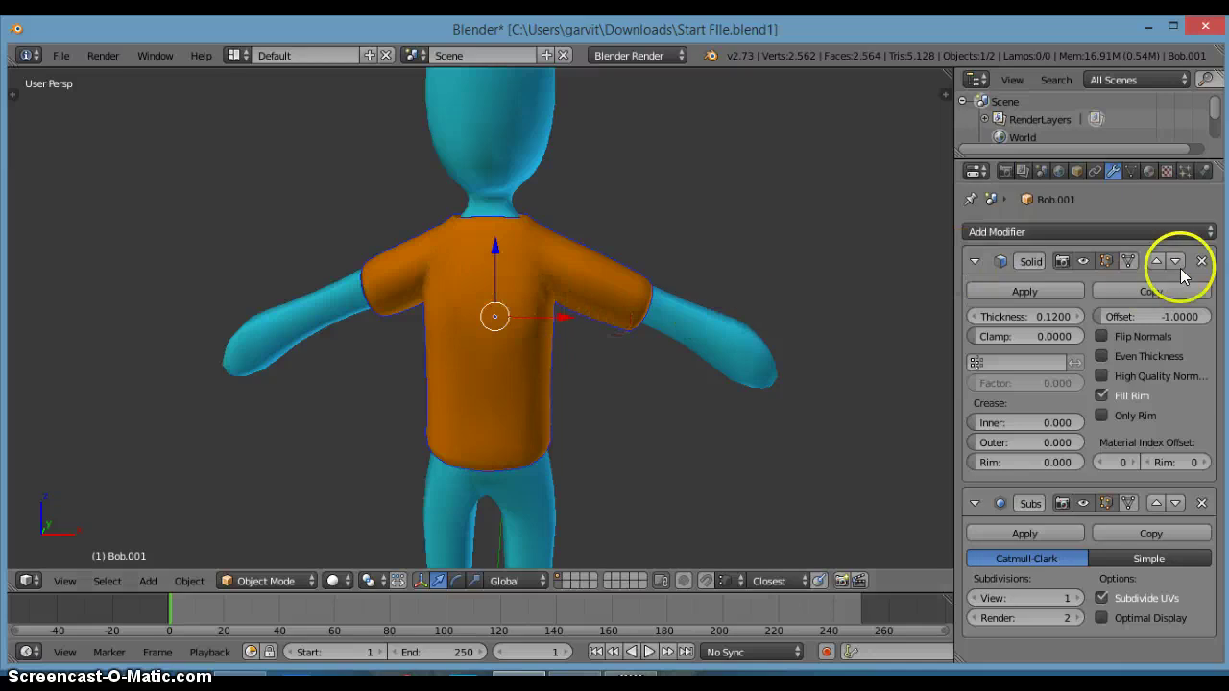
# Step: Enable Cloth physics on the shirt with the Cotton preset
pyautogui.click(1204, 170)
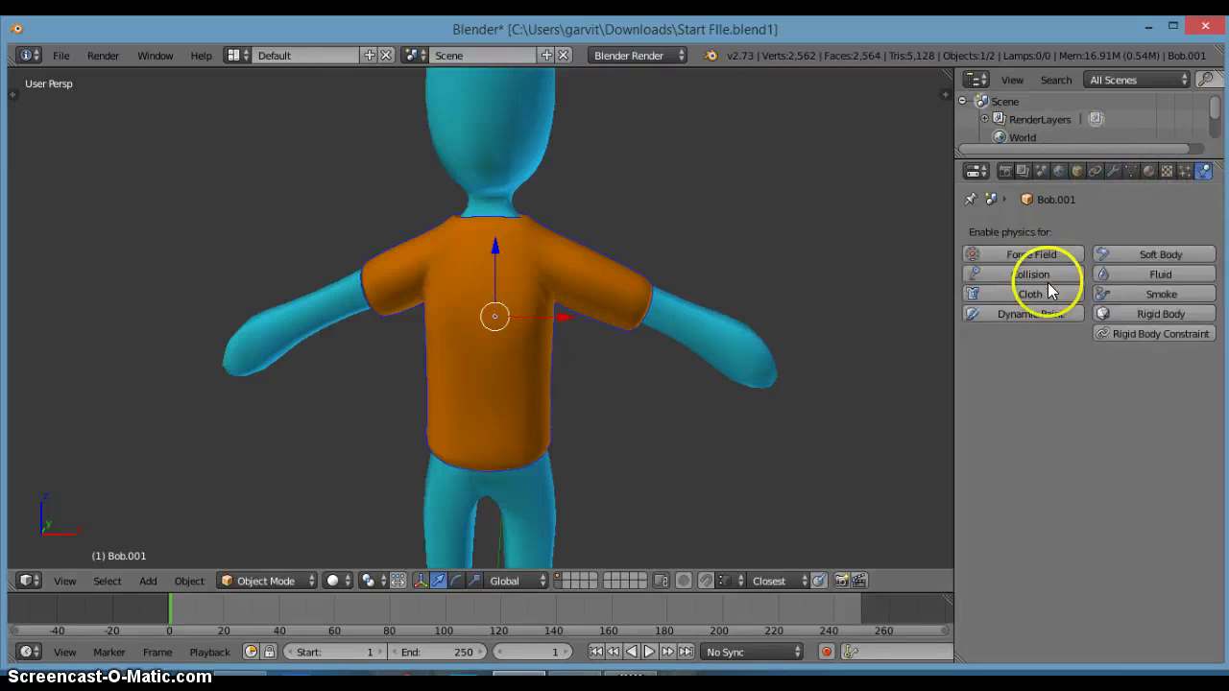
pyautogui.click(1047, 295)
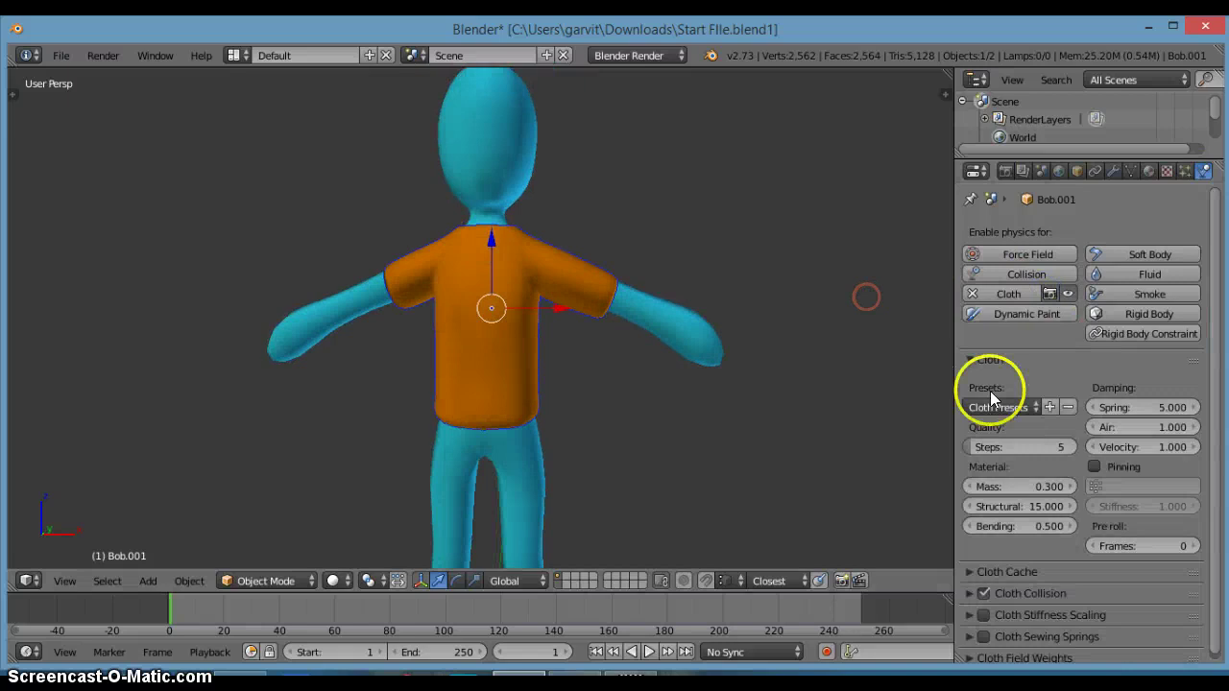
pyautogui.click(1008, 407)
pyautogui.click(1008, 429)
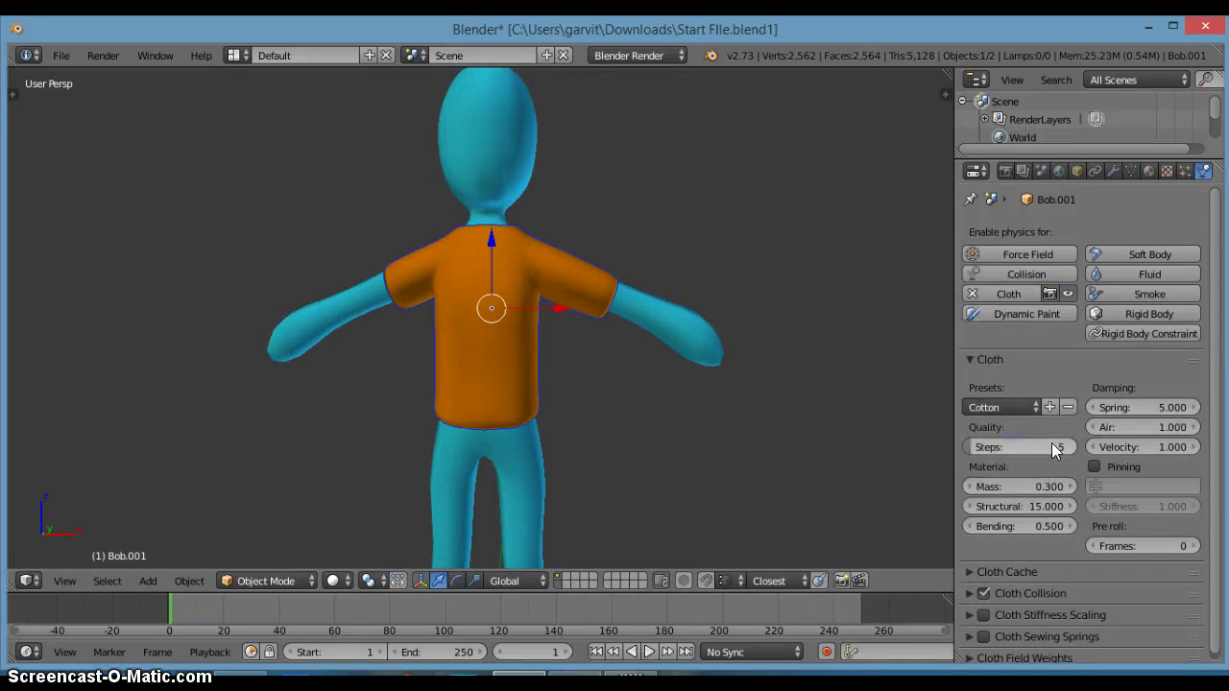
# Step: Enable Cloth Stiffness Scaling and Cloth Sewing Springs for the shirt's cloth simulation
pyautogui.scroll(-1, 1073, 519)
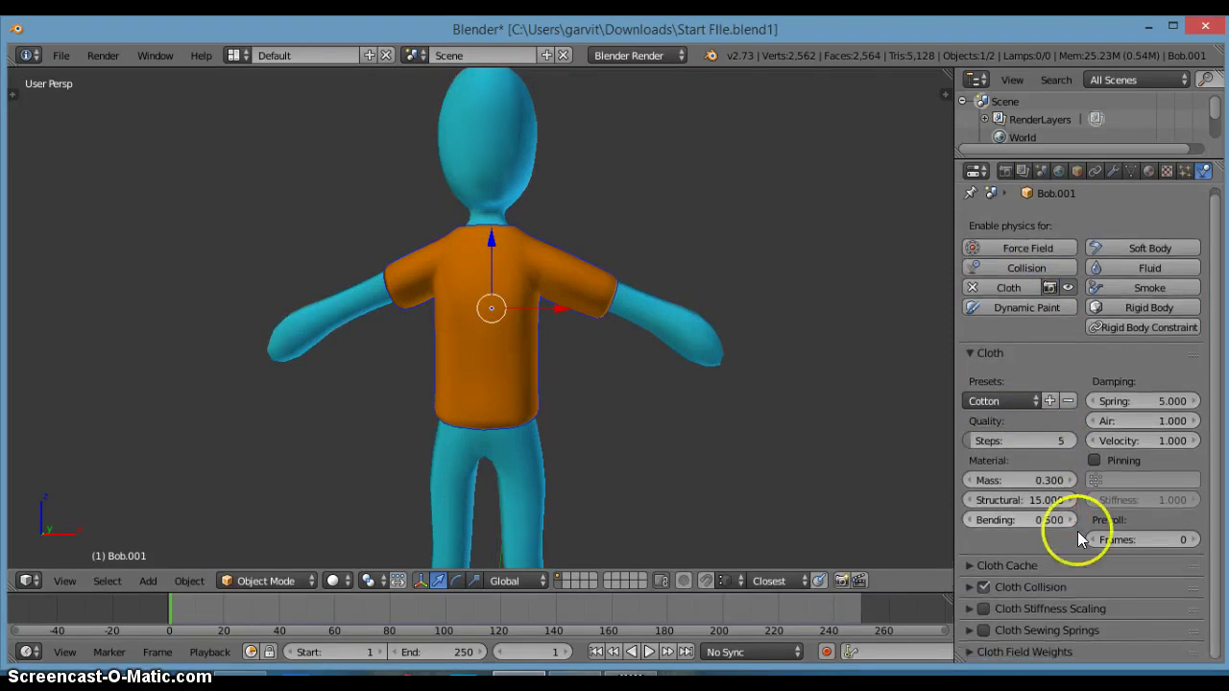
pyautogui.click(981, 611)
pyautogui.click(985, 630)
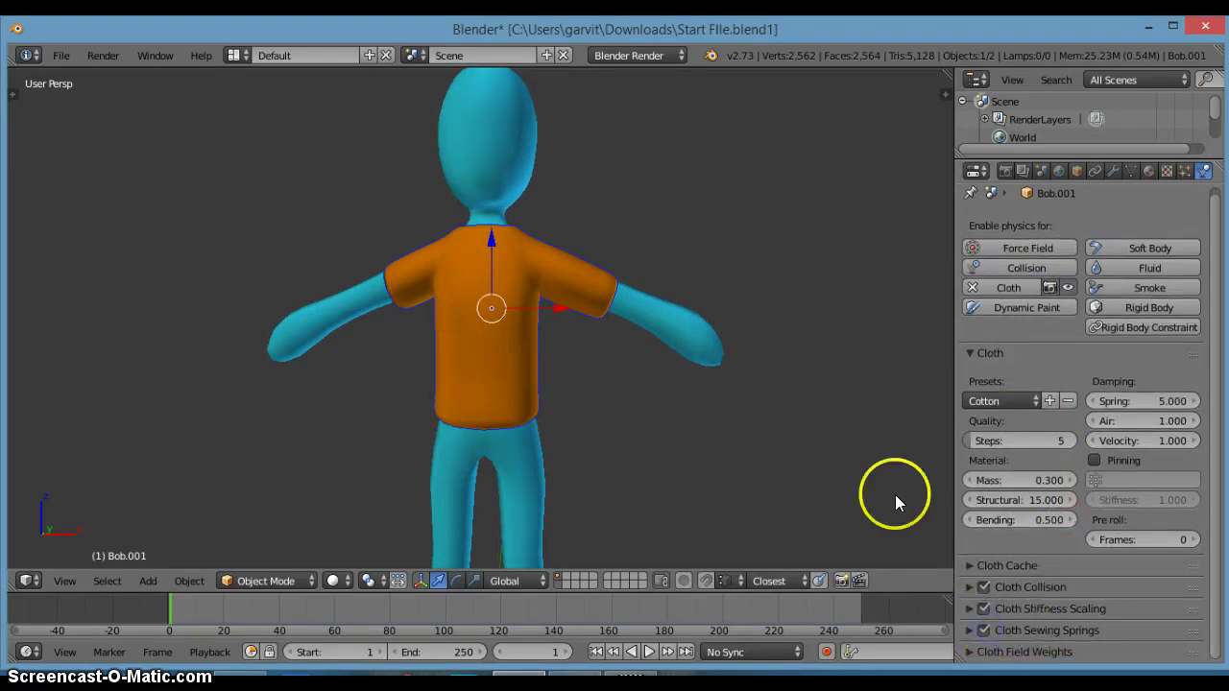
# Step: Apply the shirt's Subdivision Surface modifier in Object Mode and check its mesh density in Edit Mode
pyautogui.moveTo(625, 408)
pyautogui.mouseDown(button='middle')
pyautogui.moveTo(573, 414)
pyautogui.moveTo(602, 401)
pyautogui.mouseUp(button='middle')
pyautogui.press('Tab')
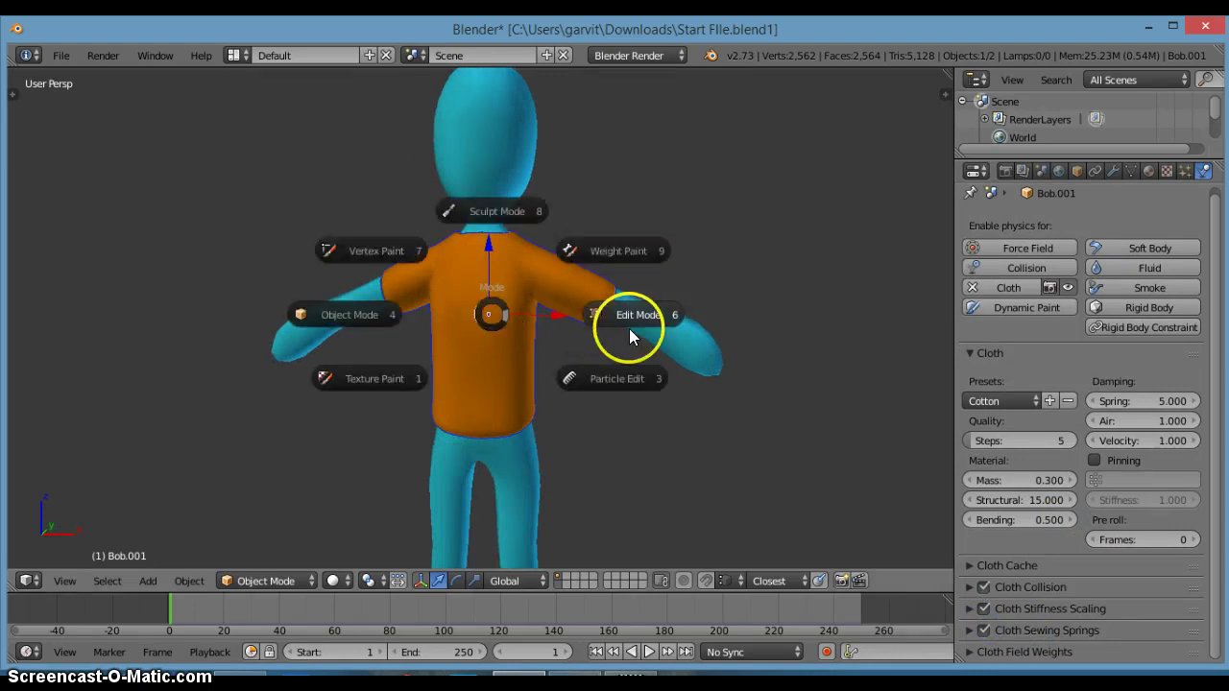
pyautogui.click(629, 328)
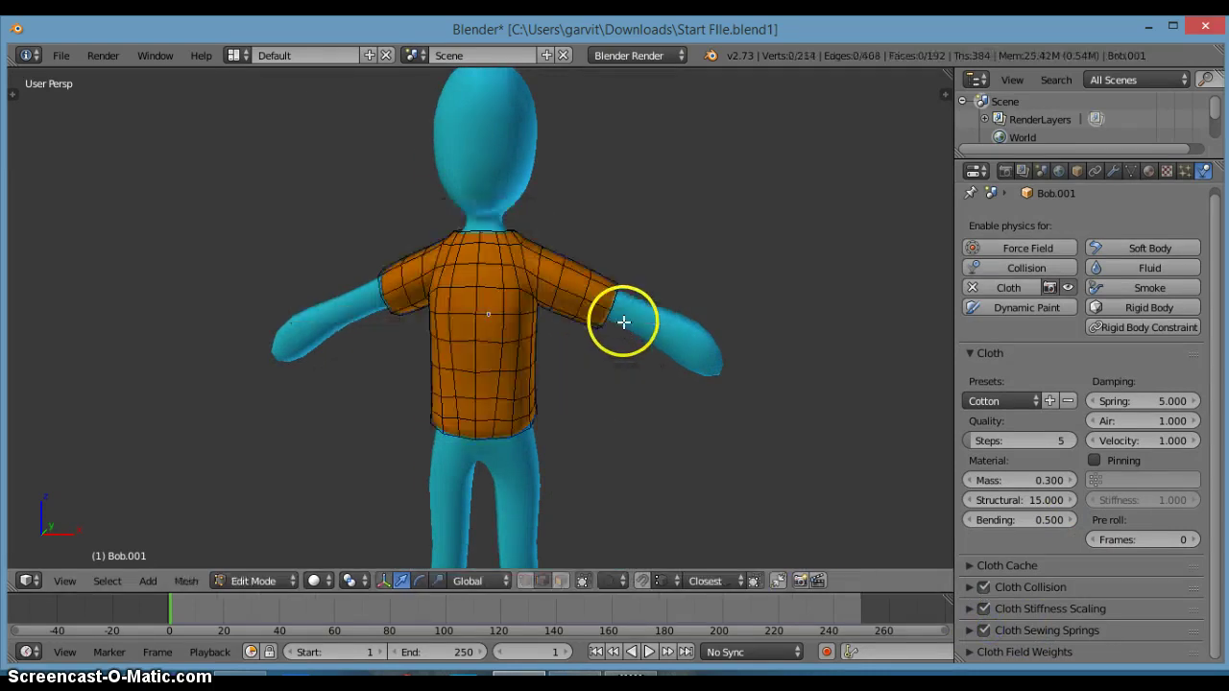
pyautogui.click(1111, 172)
pyautogui.scroll(-2, 1066, 590)
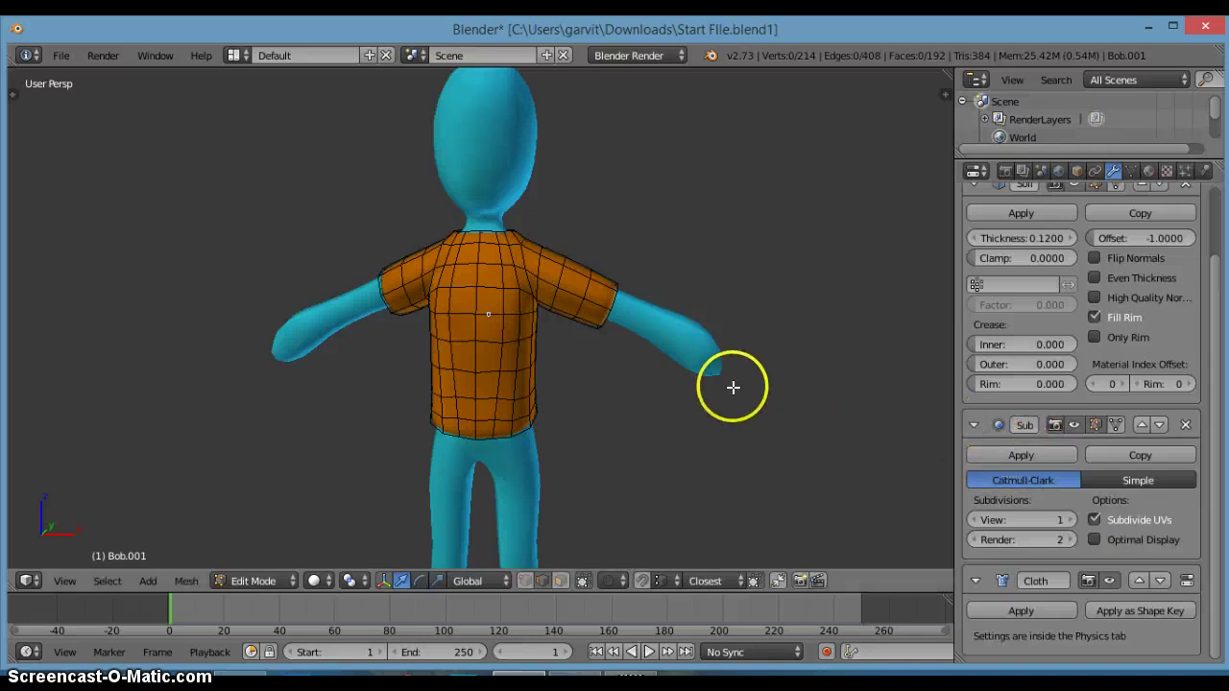
pyautogui.press('Tab')
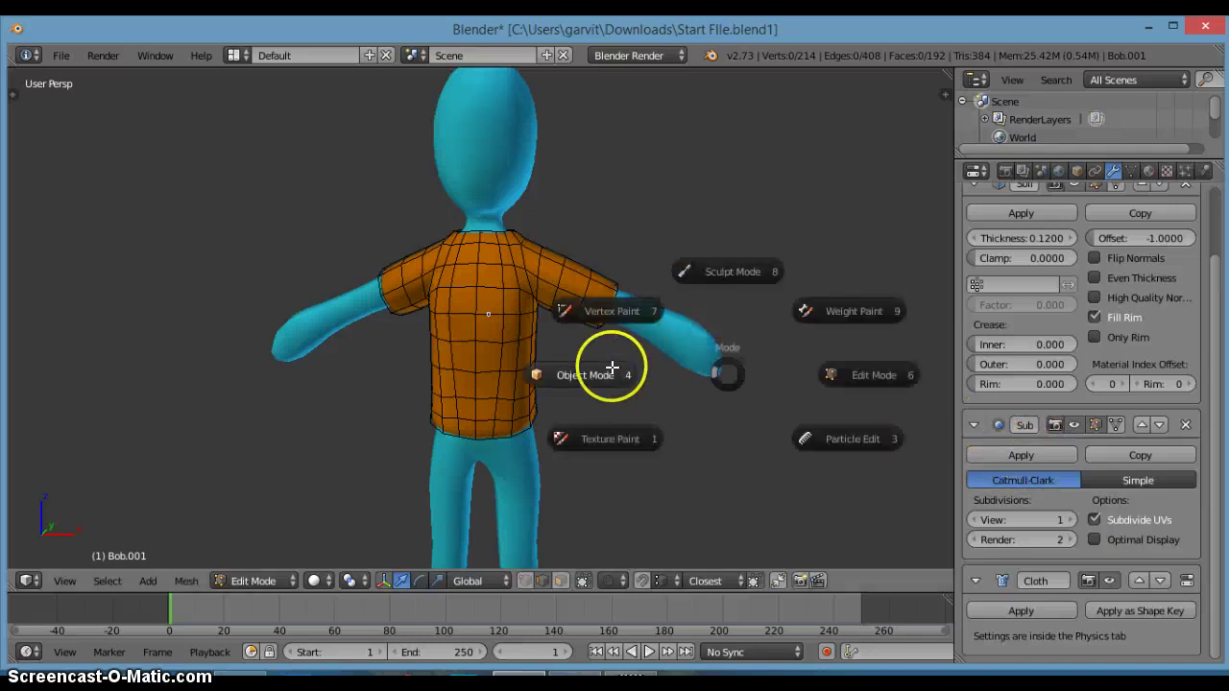
pyautogui.click(590, 370)
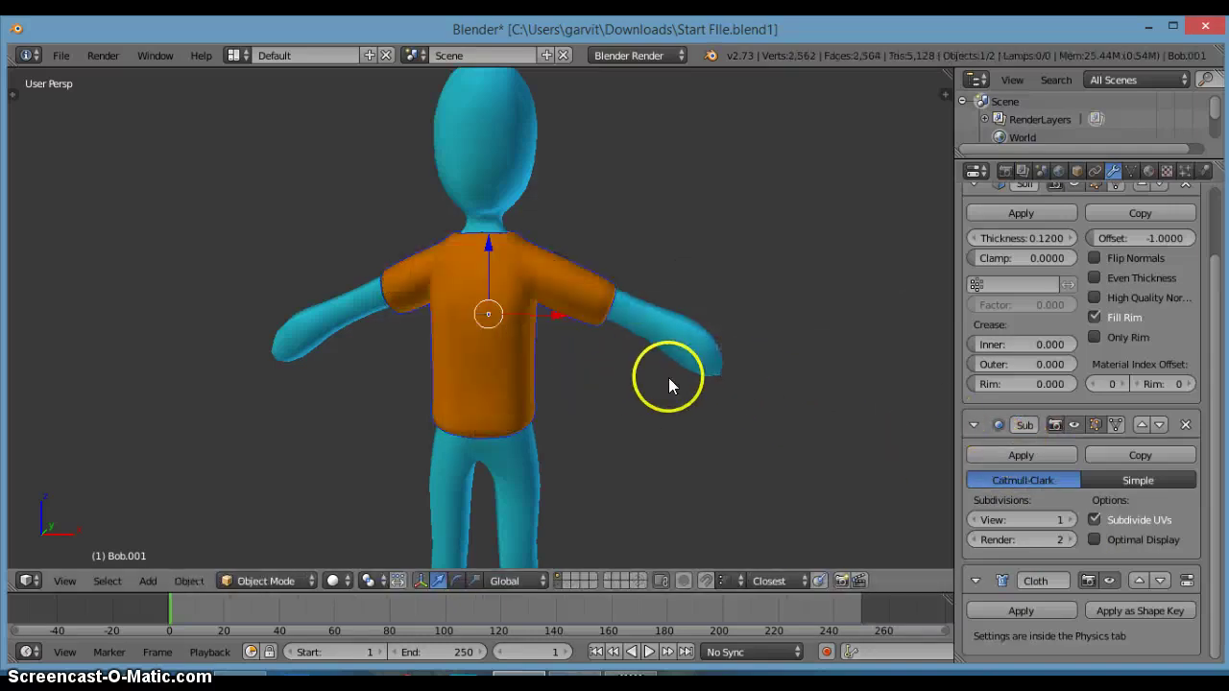
pyautogui.click(1000, 453)
pyautogui.press('Tab')
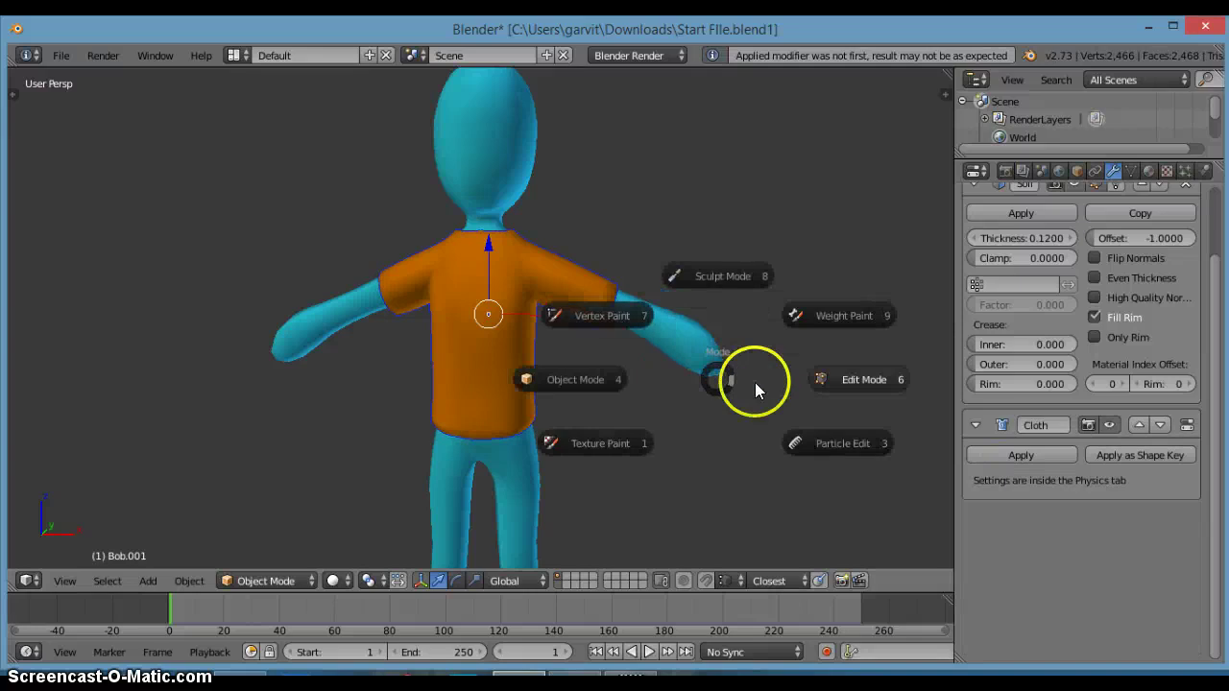
pyautogui.click(829, 379)
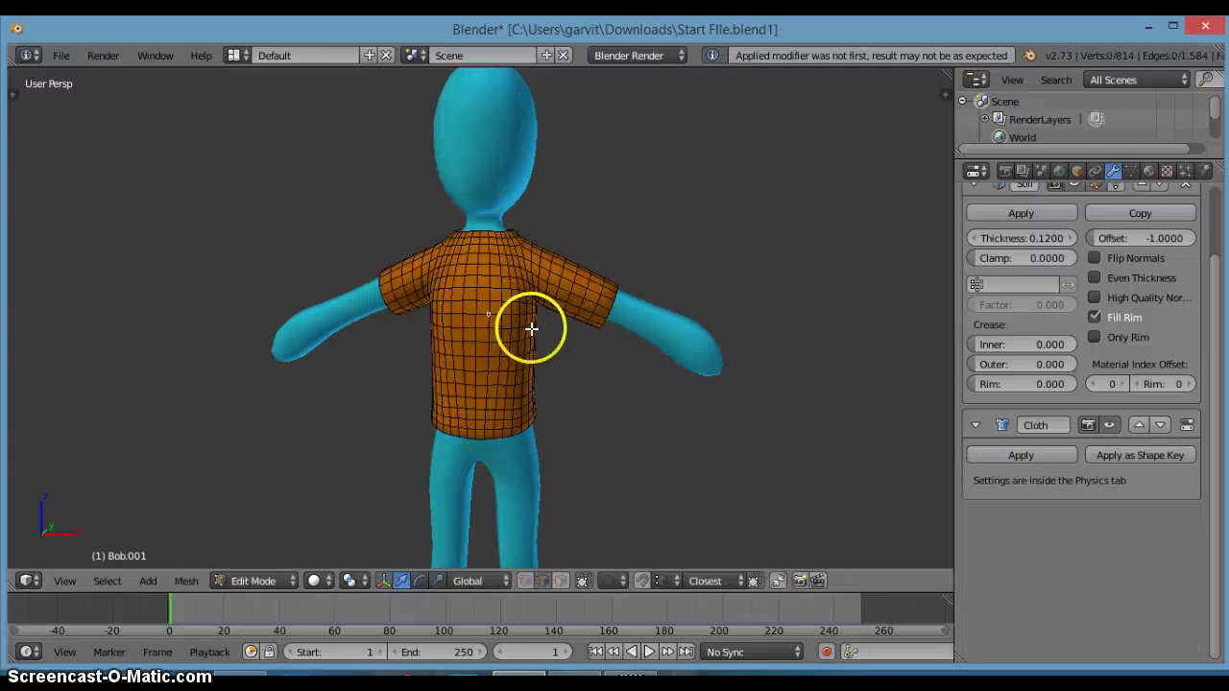
pyautogui.scroll(2, 1046, 374)
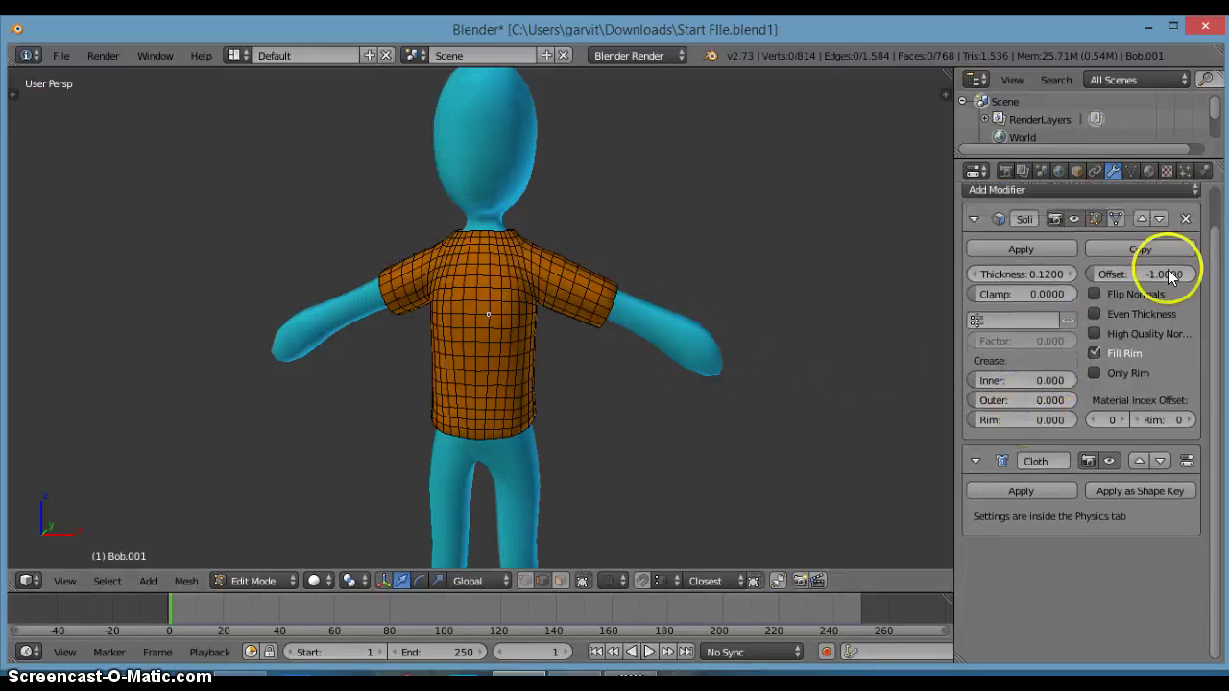
# Step: Return to Object Mode and enable Collision physics on the Bob body
pyautogui.click(1207, 171)
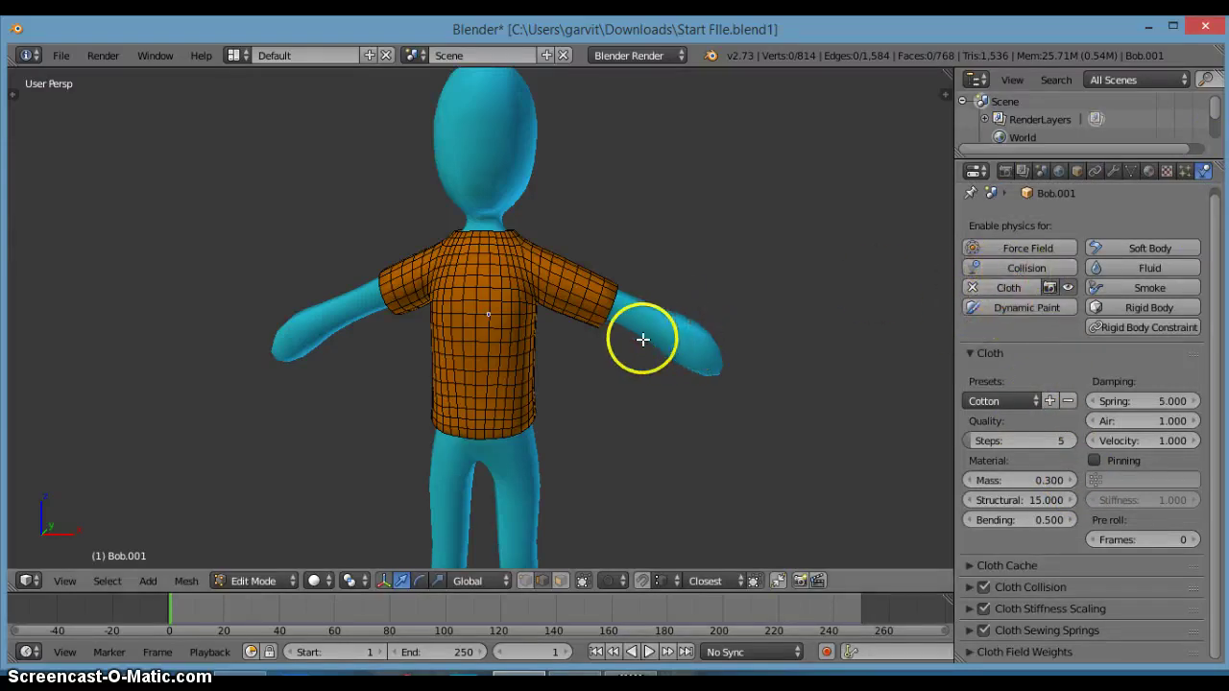
pyautogui.press('Tab')
pyautogui.click(560, 348)
pyautogui.click(659, 341)
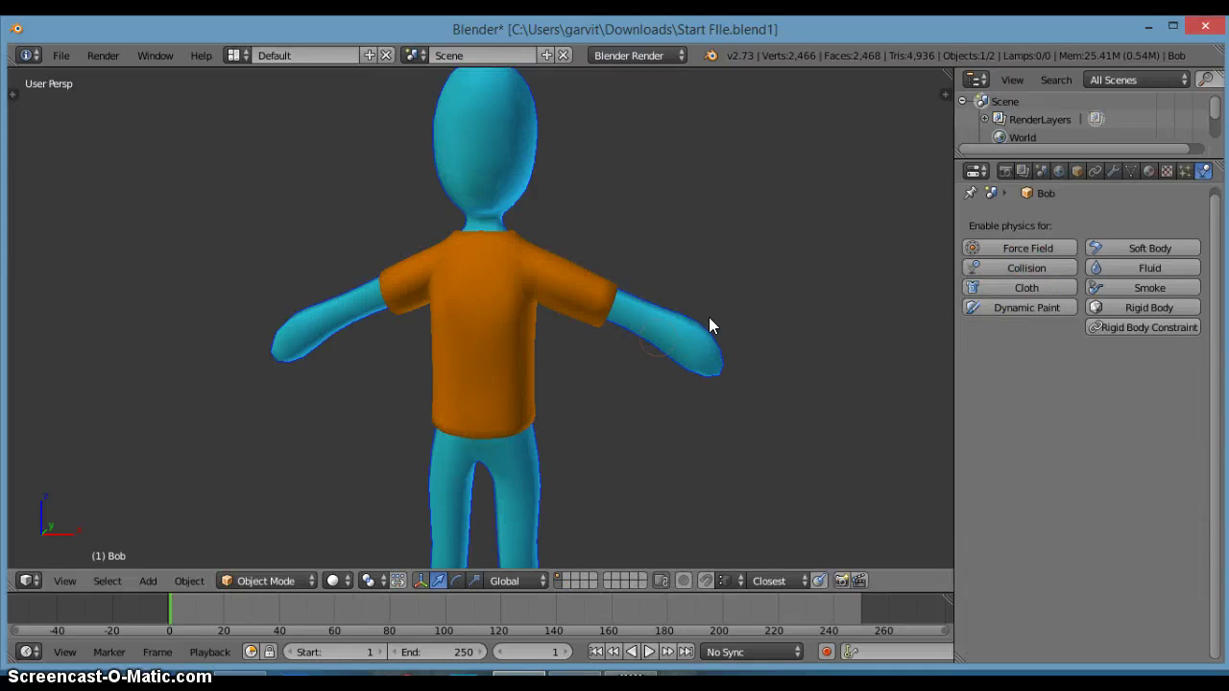
pyautogui.moveTo(651, 340)
pyautogui.mouseDown(button='middle')
pyautogui.moveTo(564, 361)
pyautogui.moveTo(641, 351)
pyautogui.mouseUp(button='middle')
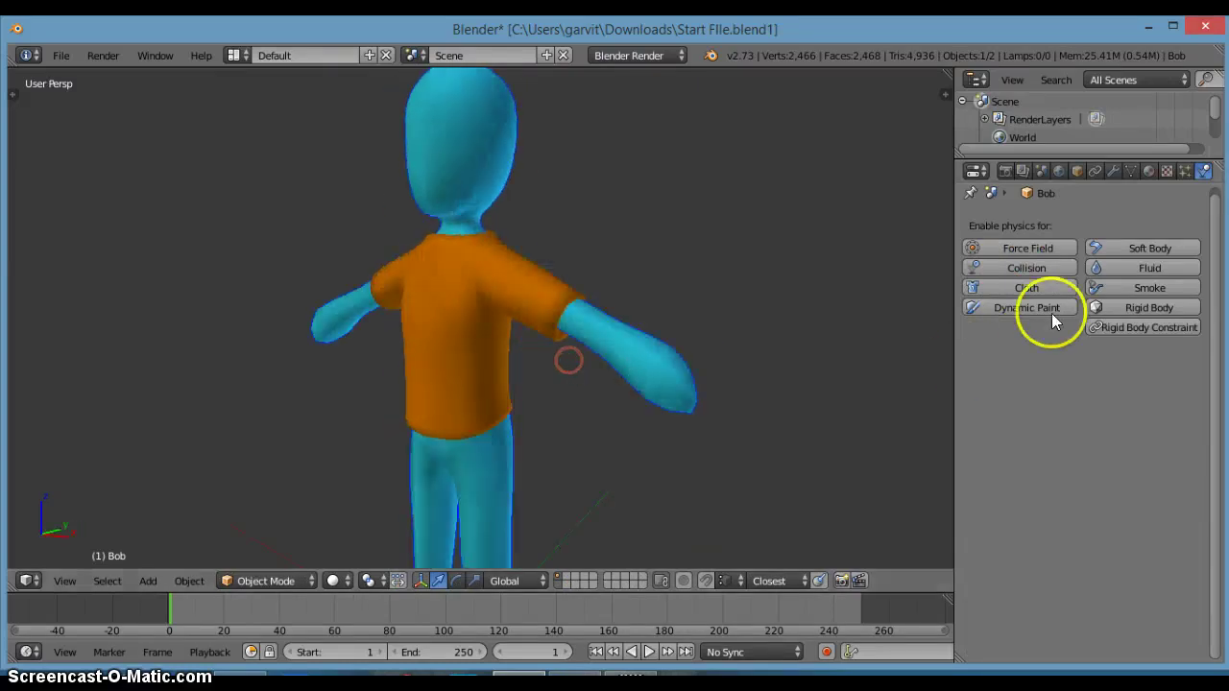
pyautogui.click(1026, 268)
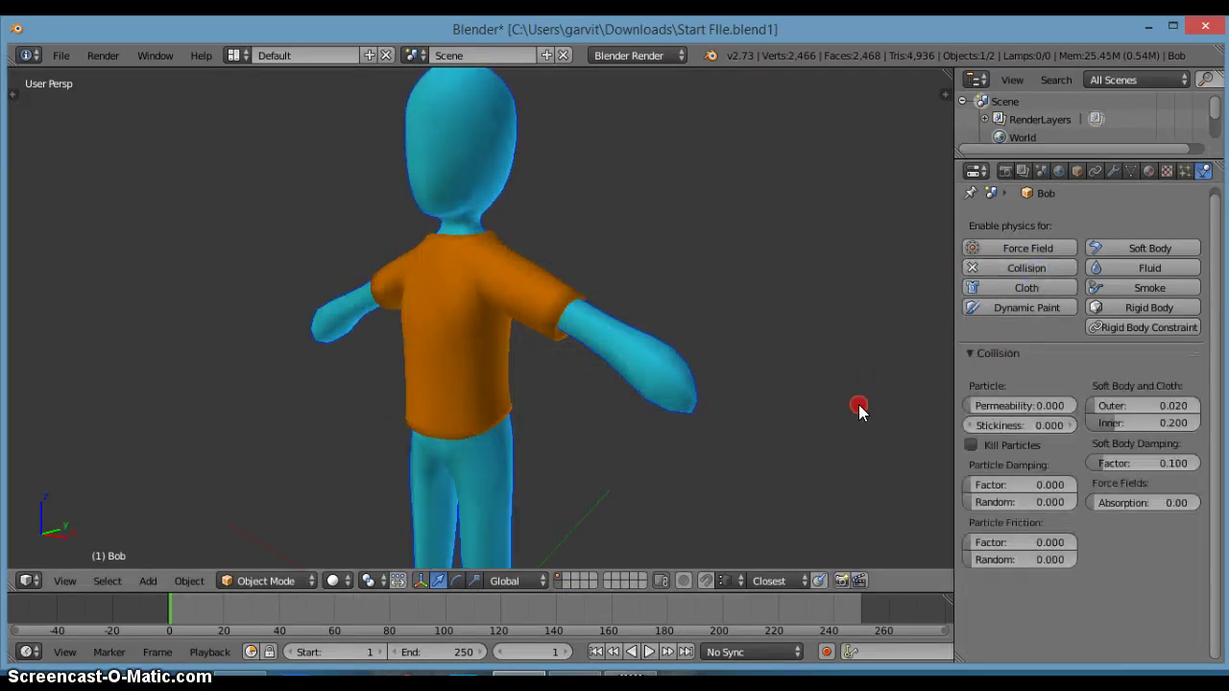
pyautogui.moveTo(858, 409); pyautogui.dragTo(918, 405, button='middle')
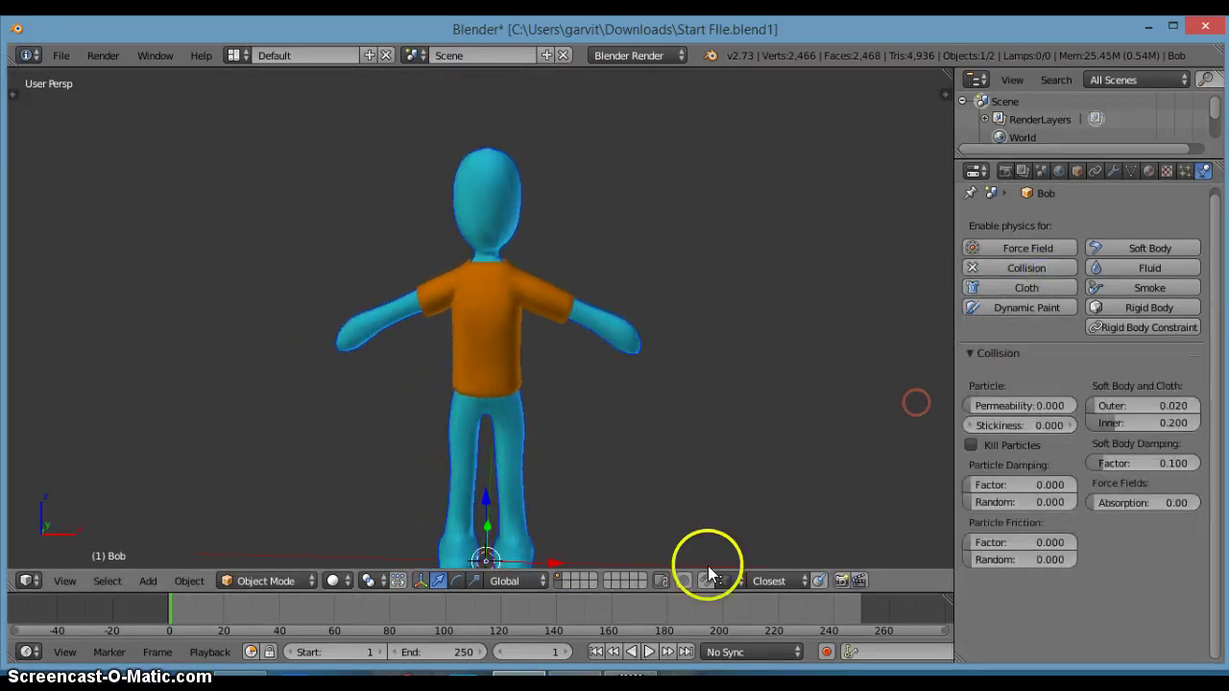
# Step: Play the cloth simulation, stop it at frame 20 and inspect the shirt's folds up close
pyautogui.click(649, 652)
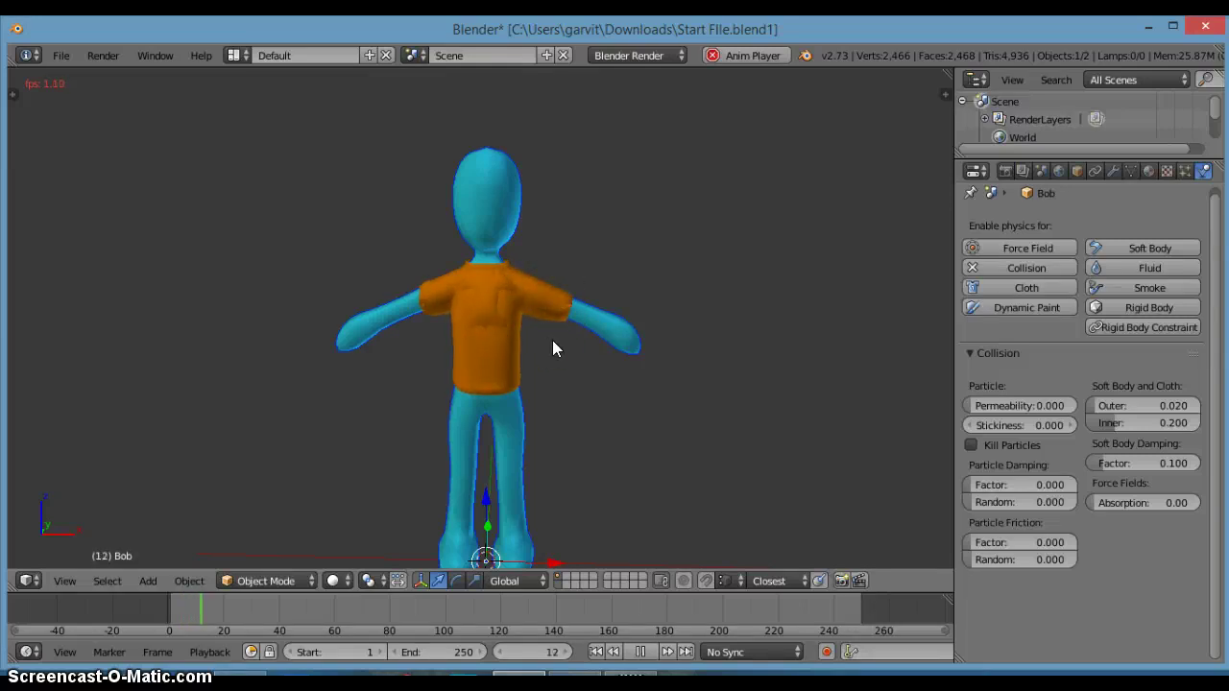
pyautogui.click(543, 309)
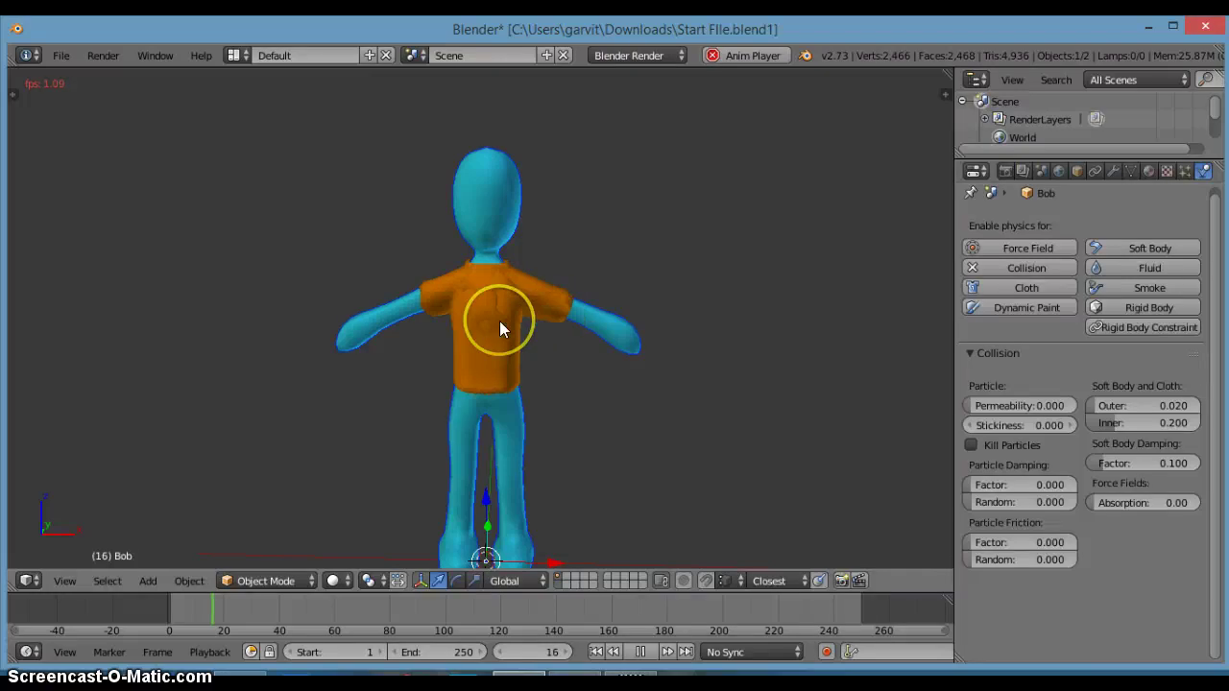
pyautogui.click(653, 653)
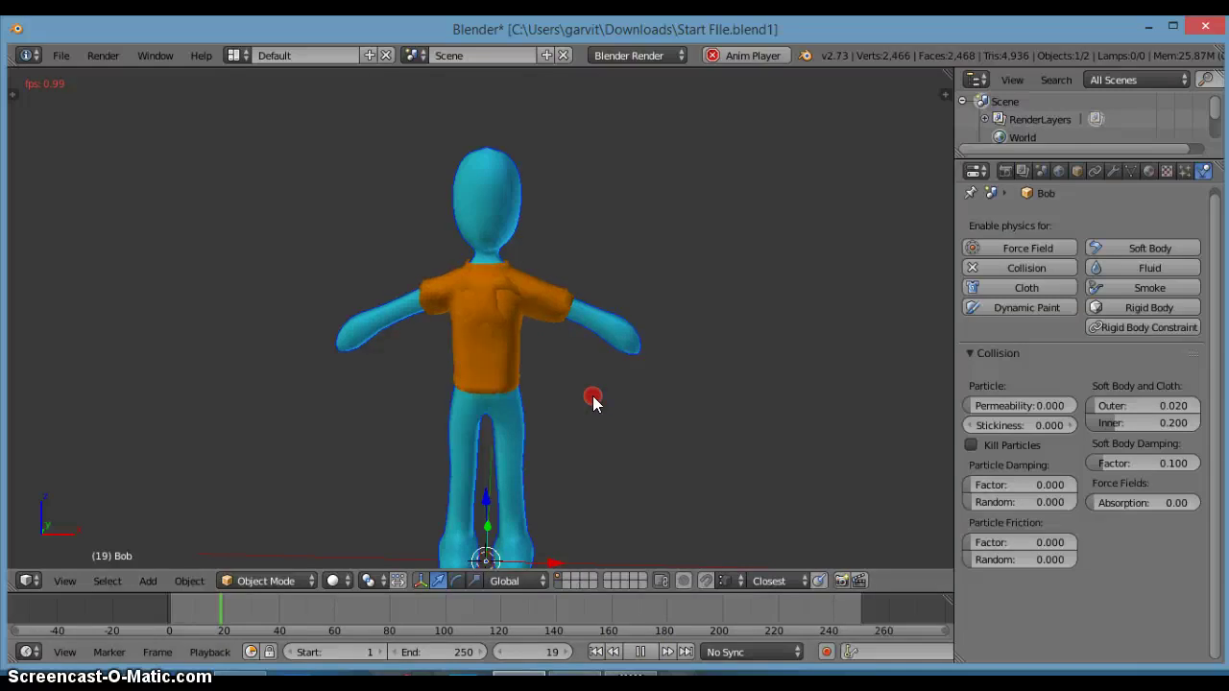
pyautogui.moveTo(593, 405); pyautogui.dragTo(530, 431, button='middle')
pyautogui.scroll(3, 561, 414)
pyautogui.keyDown('shift'); pyautogui.click(419, 581); pyautogui.keyUp('shift')
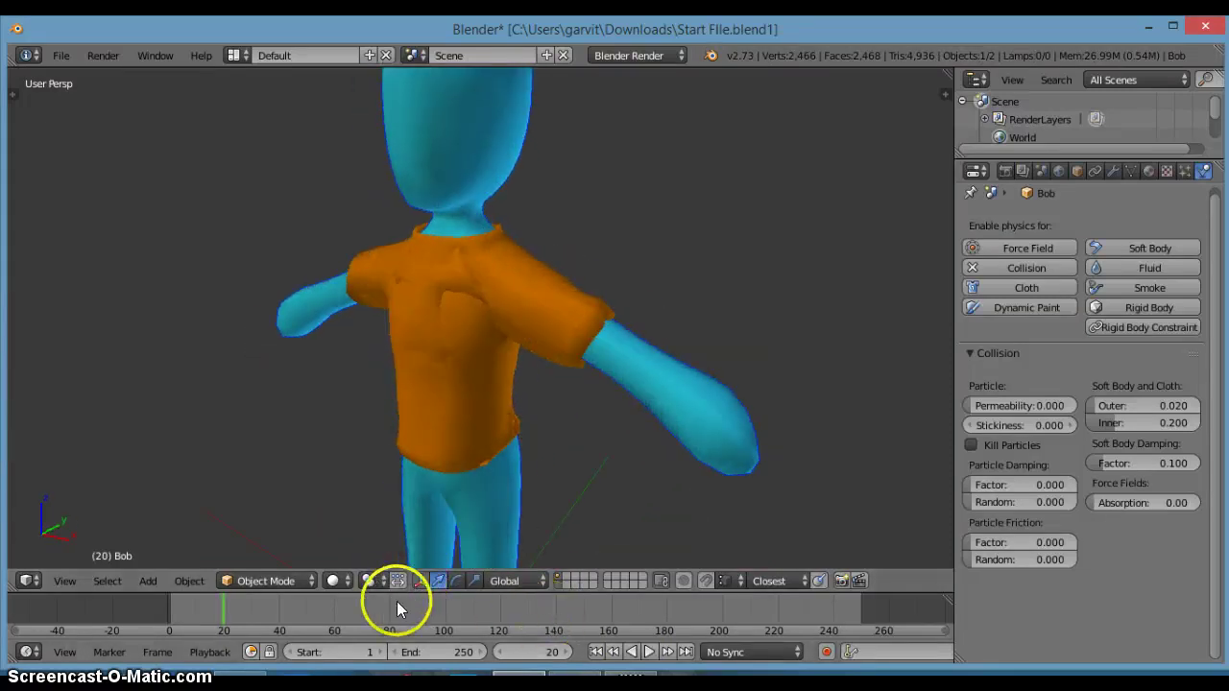